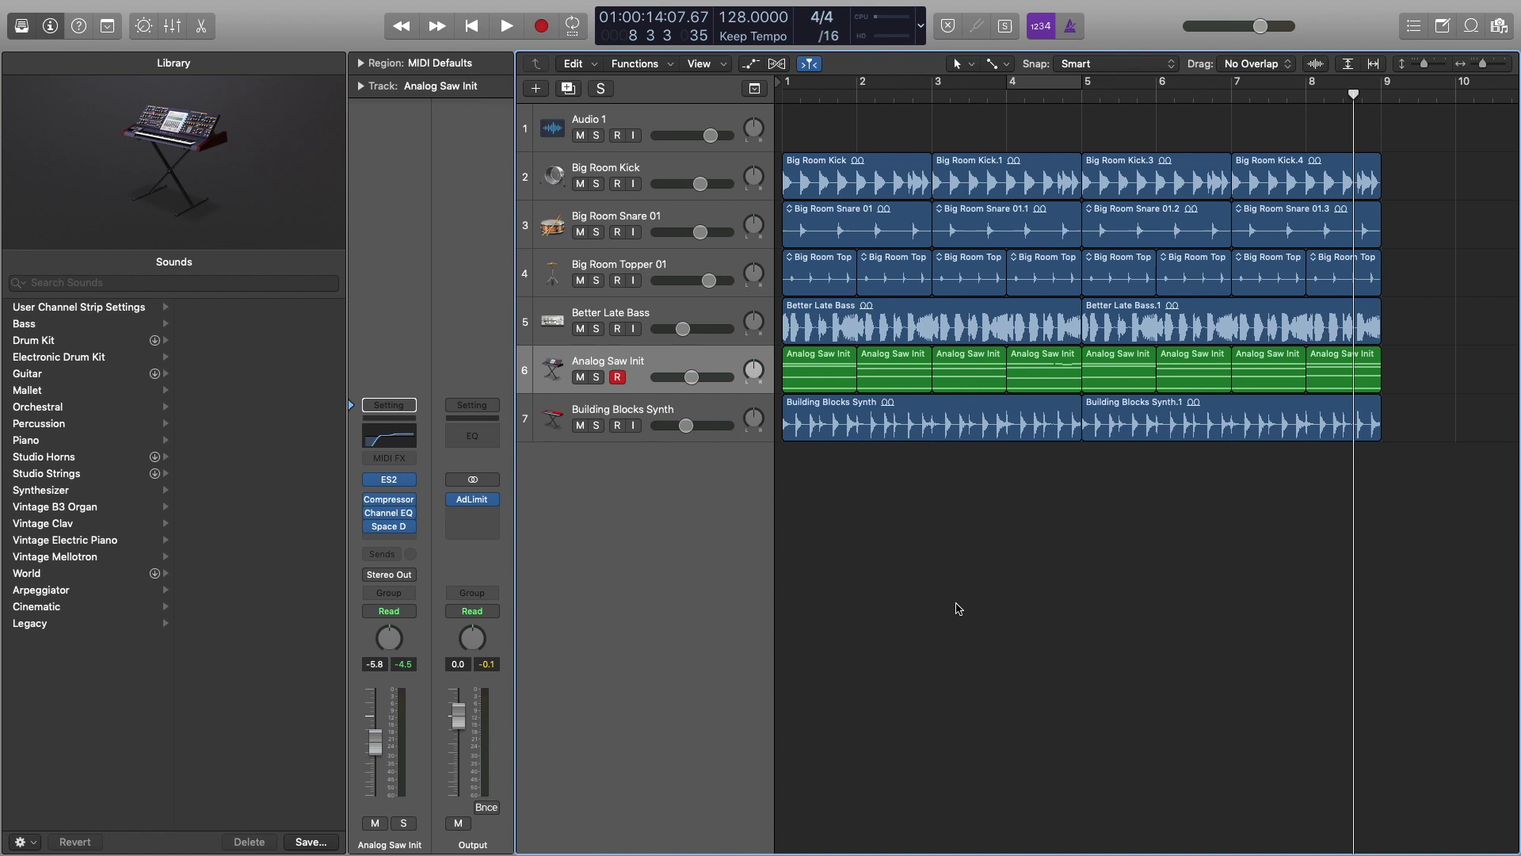
# Step: Move the playhead back to bar 1 of the seven-track project
pyautogui.press('Return')
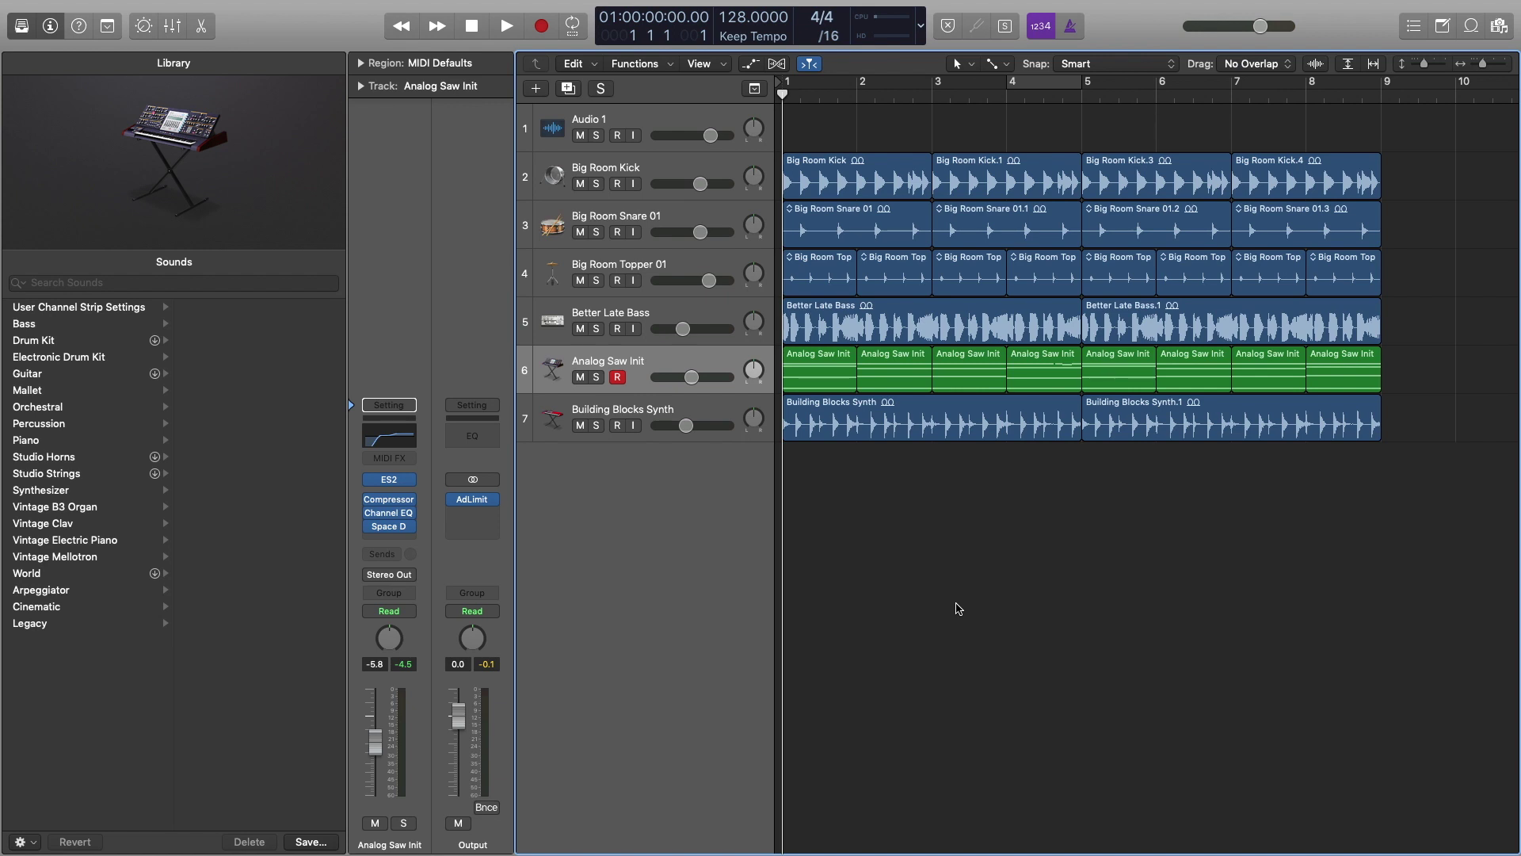
# Step: Play the full arrangement from bar 1 and stop just past bar 9
pyautogui.press('space')
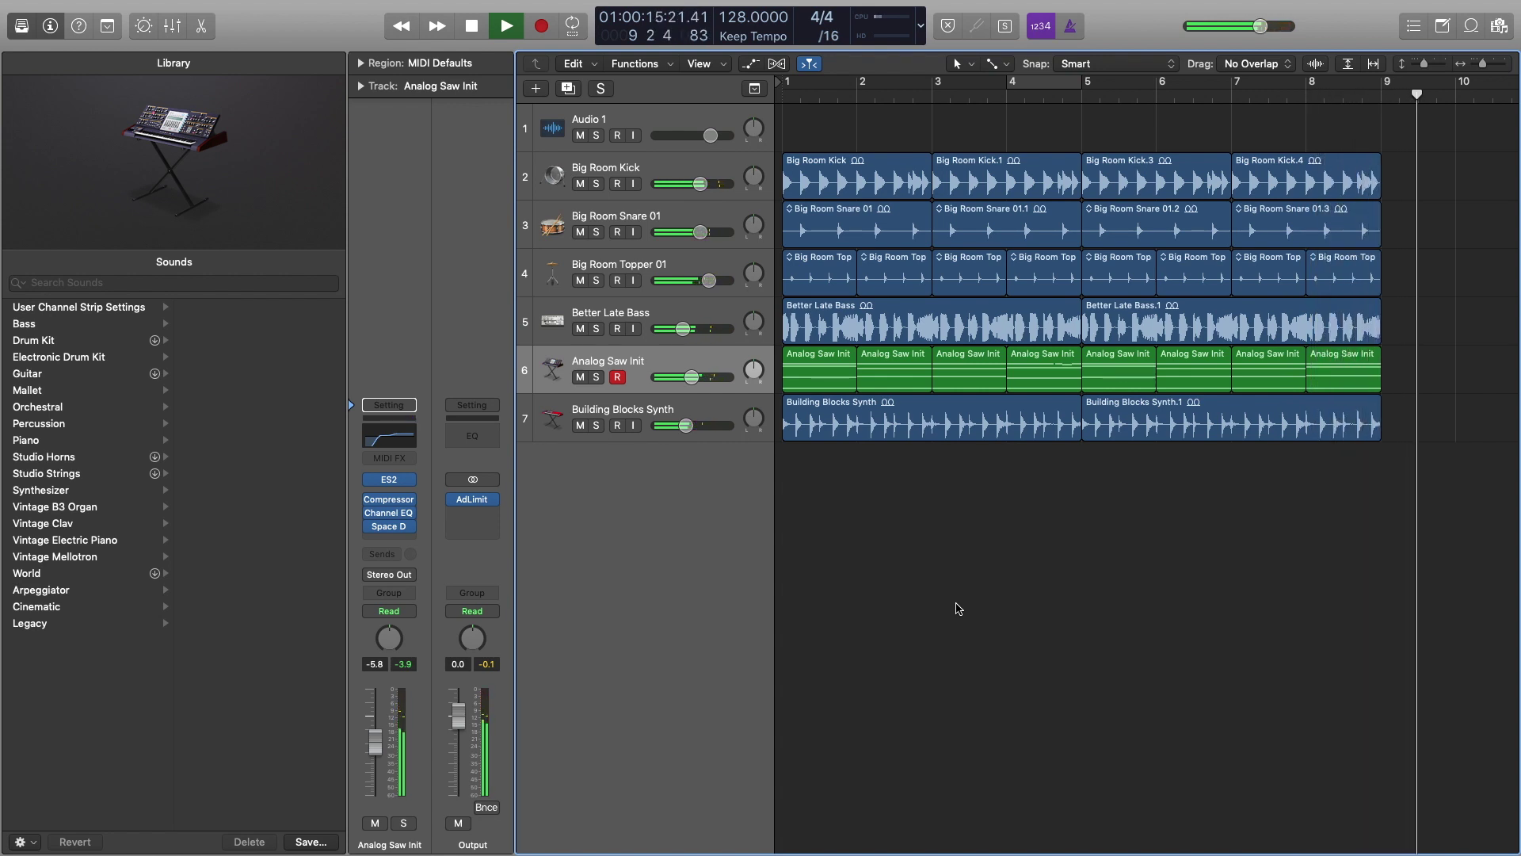
pyautogui.press('space')
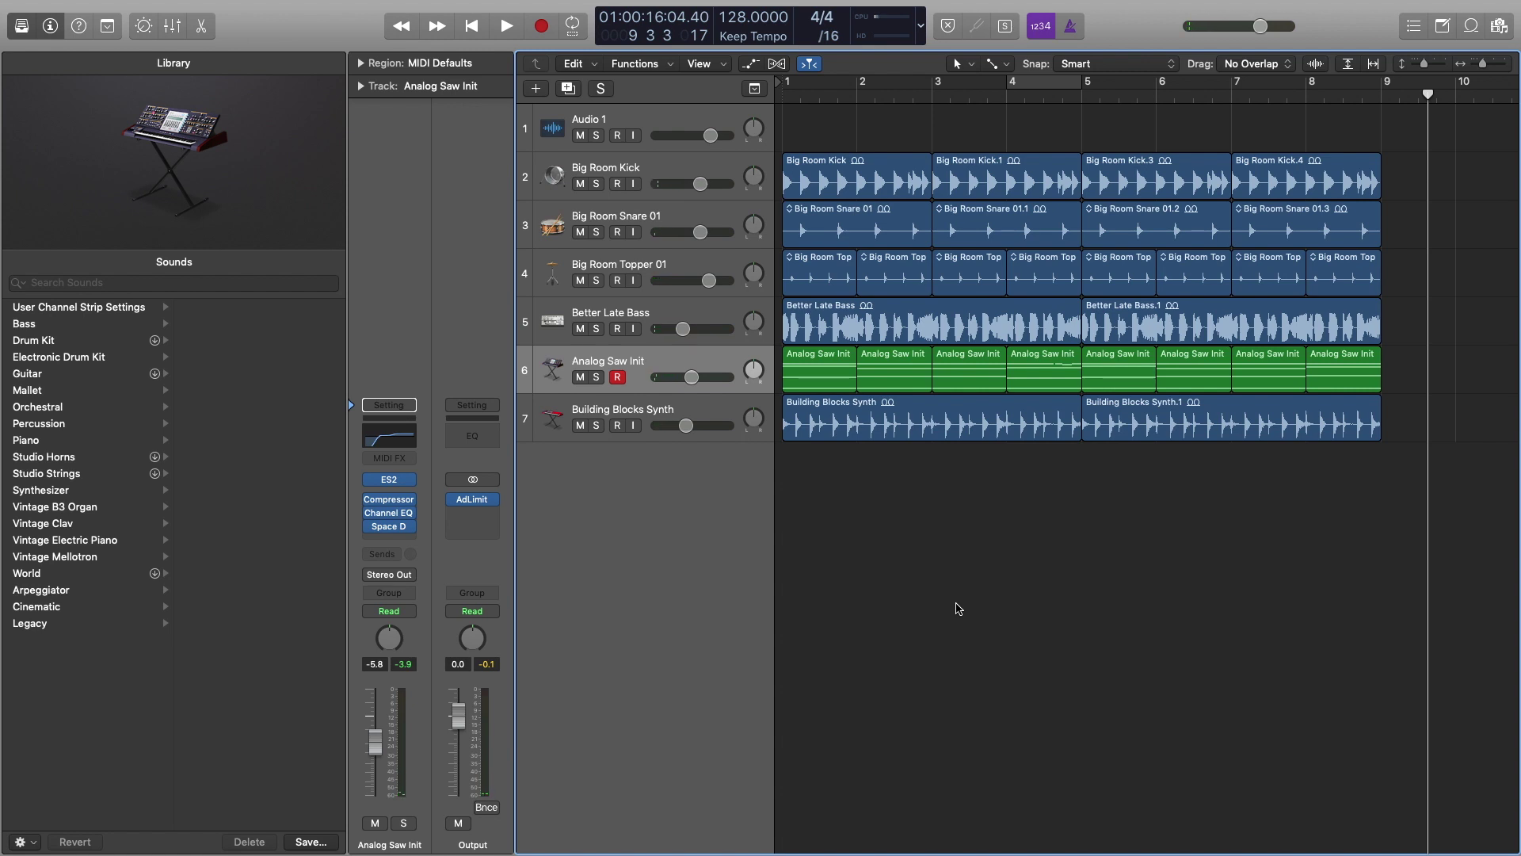
# Step: Solo Analog Saw Init and play it alone from bar 1, stopping just past bar 9
pyautogui.click(597, 378)
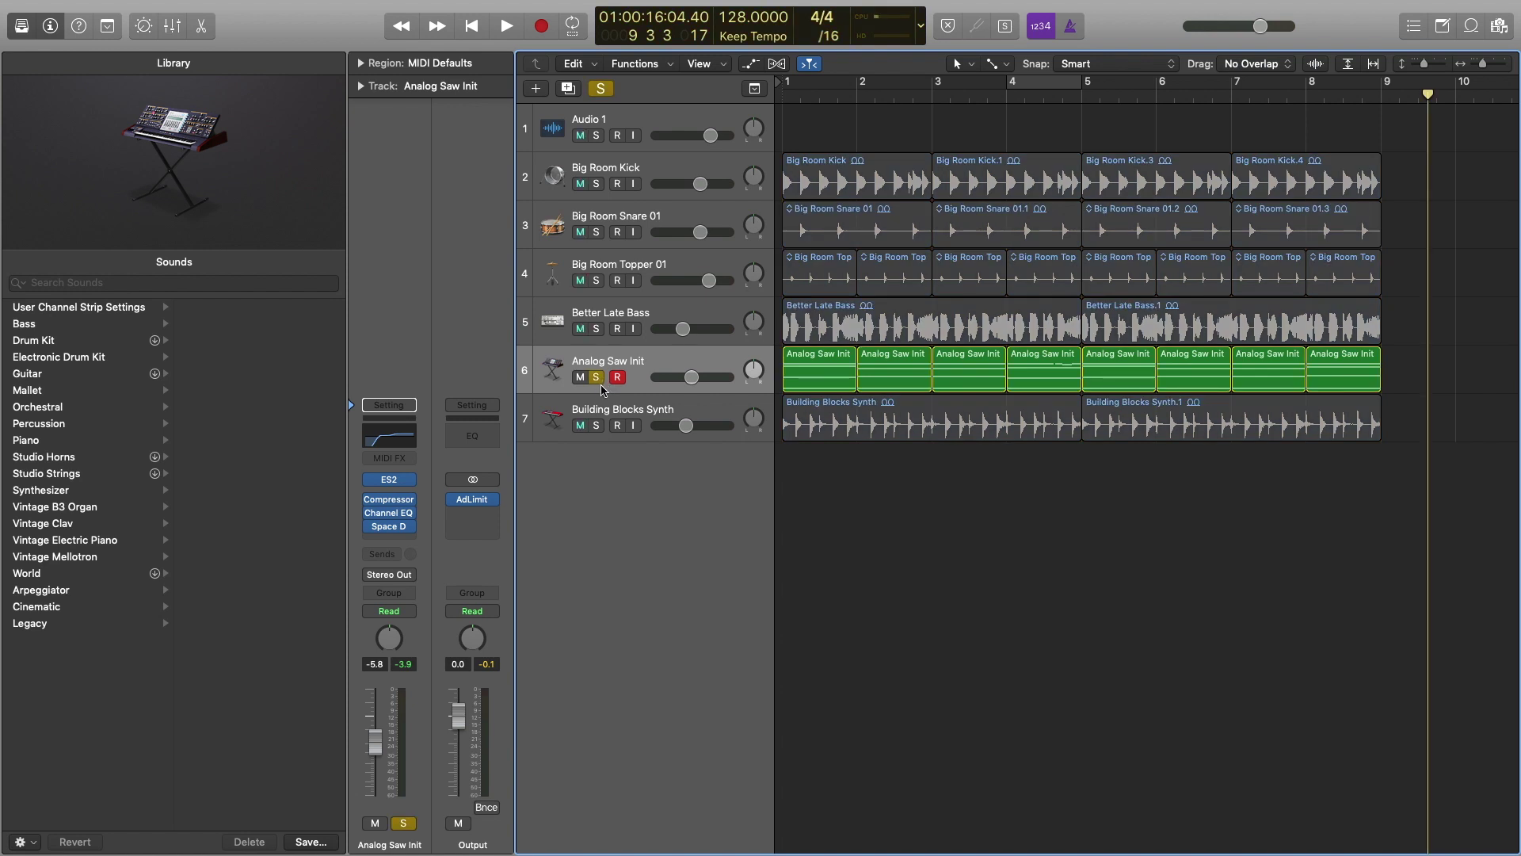
pyautogui.press('Return')
pyautogui.press('space')
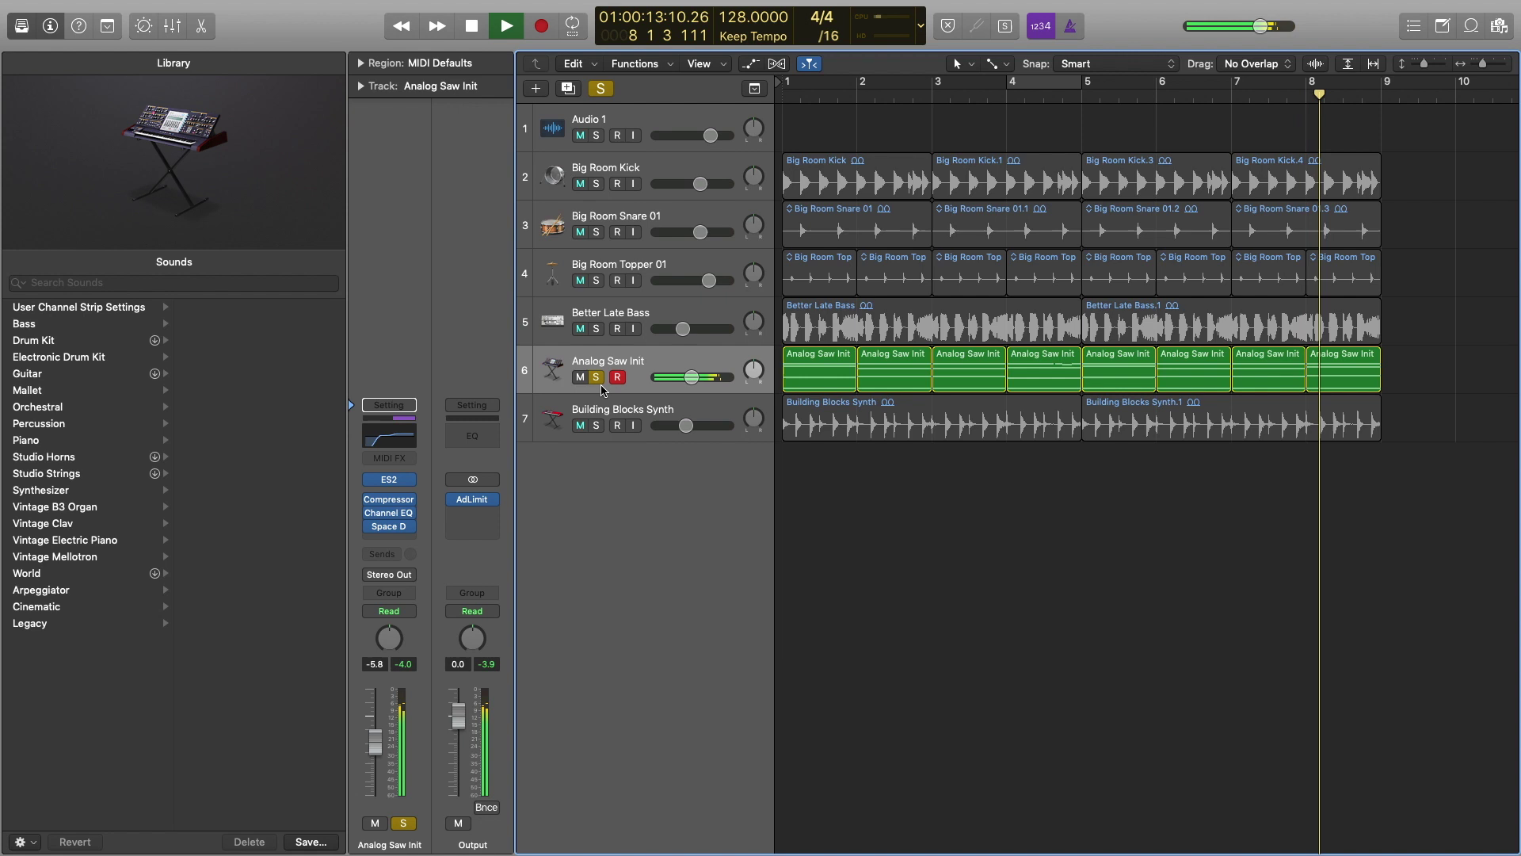
pyautogui.press('space')
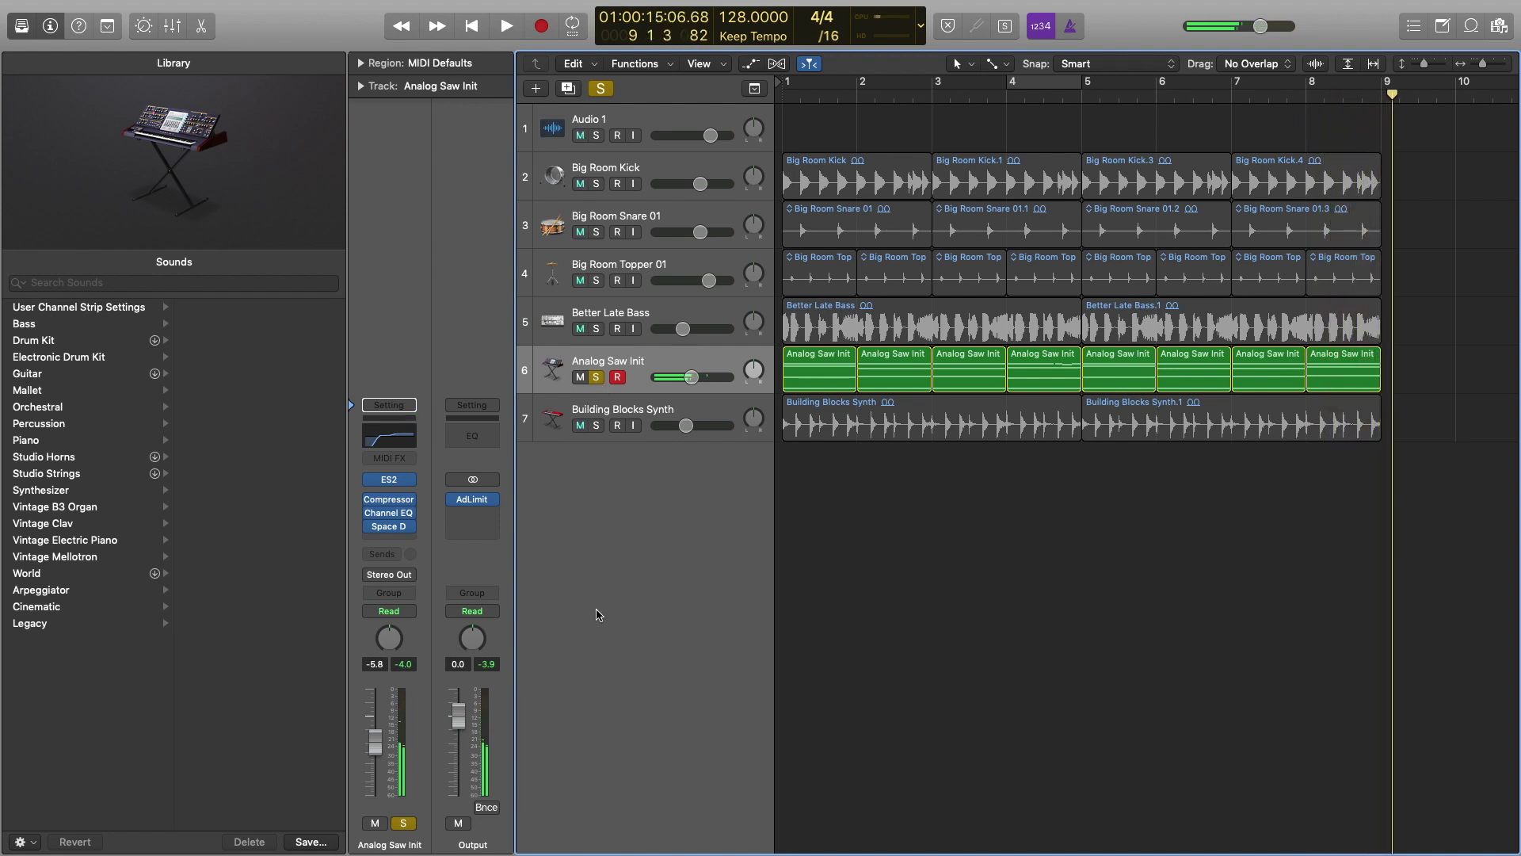
# Step: Unsolo Analog Saw Init and create a new ES2 software instrument track
pyautogui.click(596, 377)
pyautogui.click(535, 88)
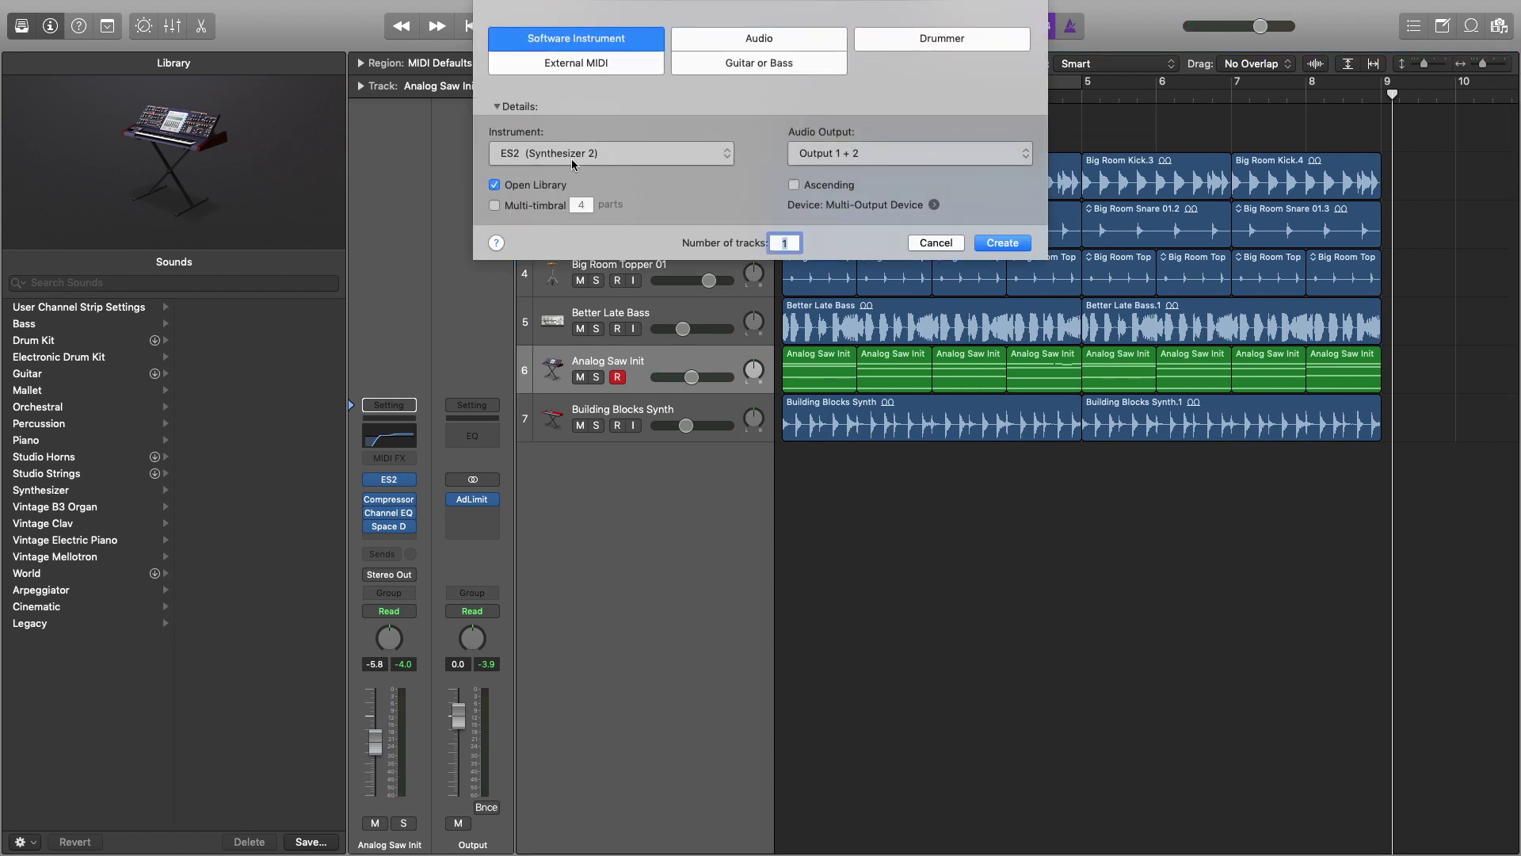
pyautogui.click(1022, 246)
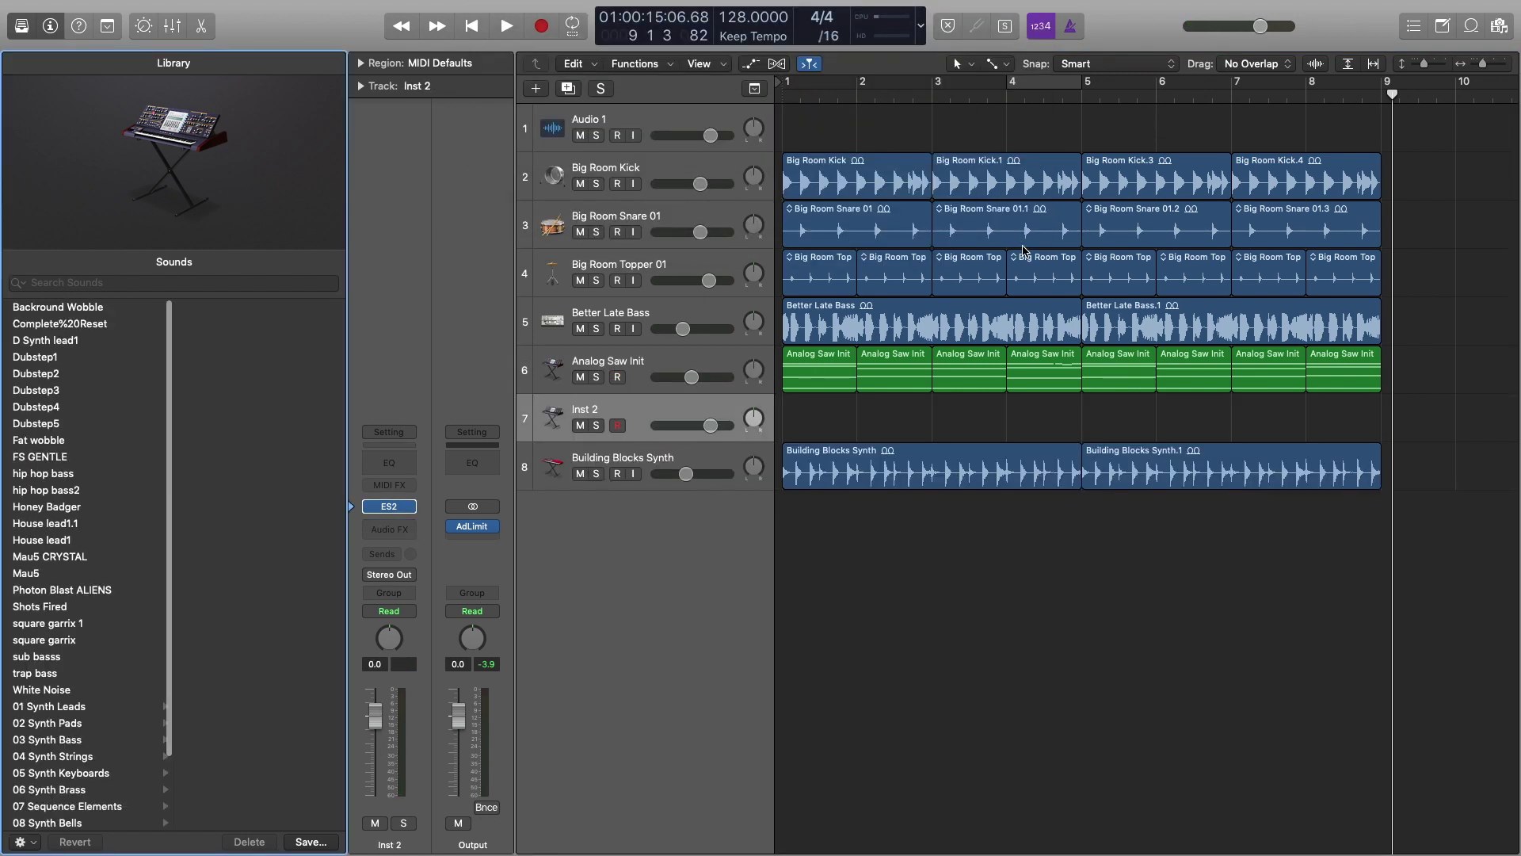
# Step: Load the 12 Tutorial Settings > Analog Saw Init preset into the new track's ES2
pyautogui.click(387, 506)
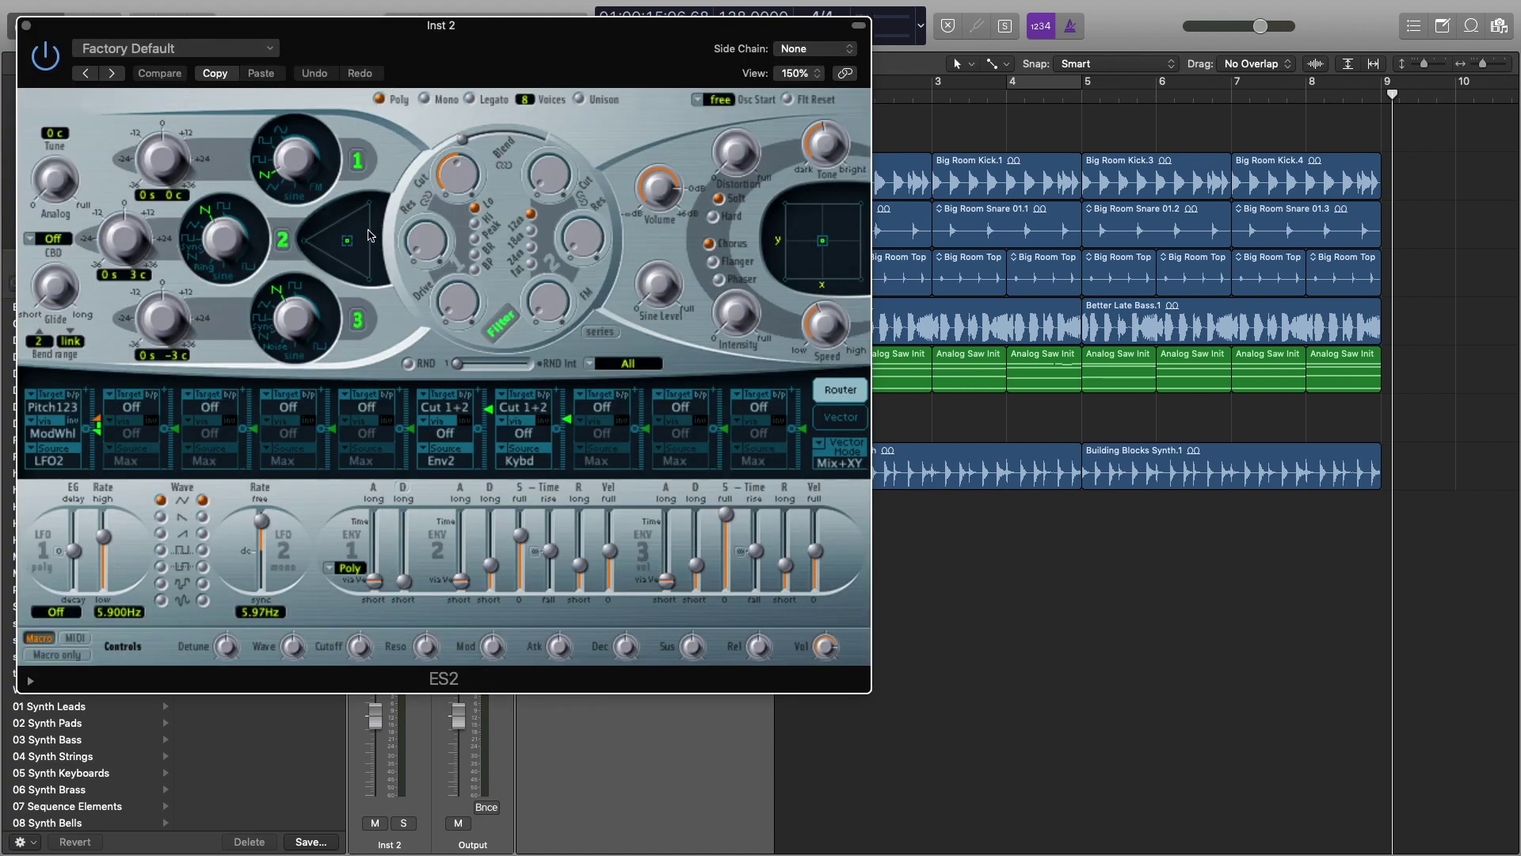
pyautogui.click(262, 49)
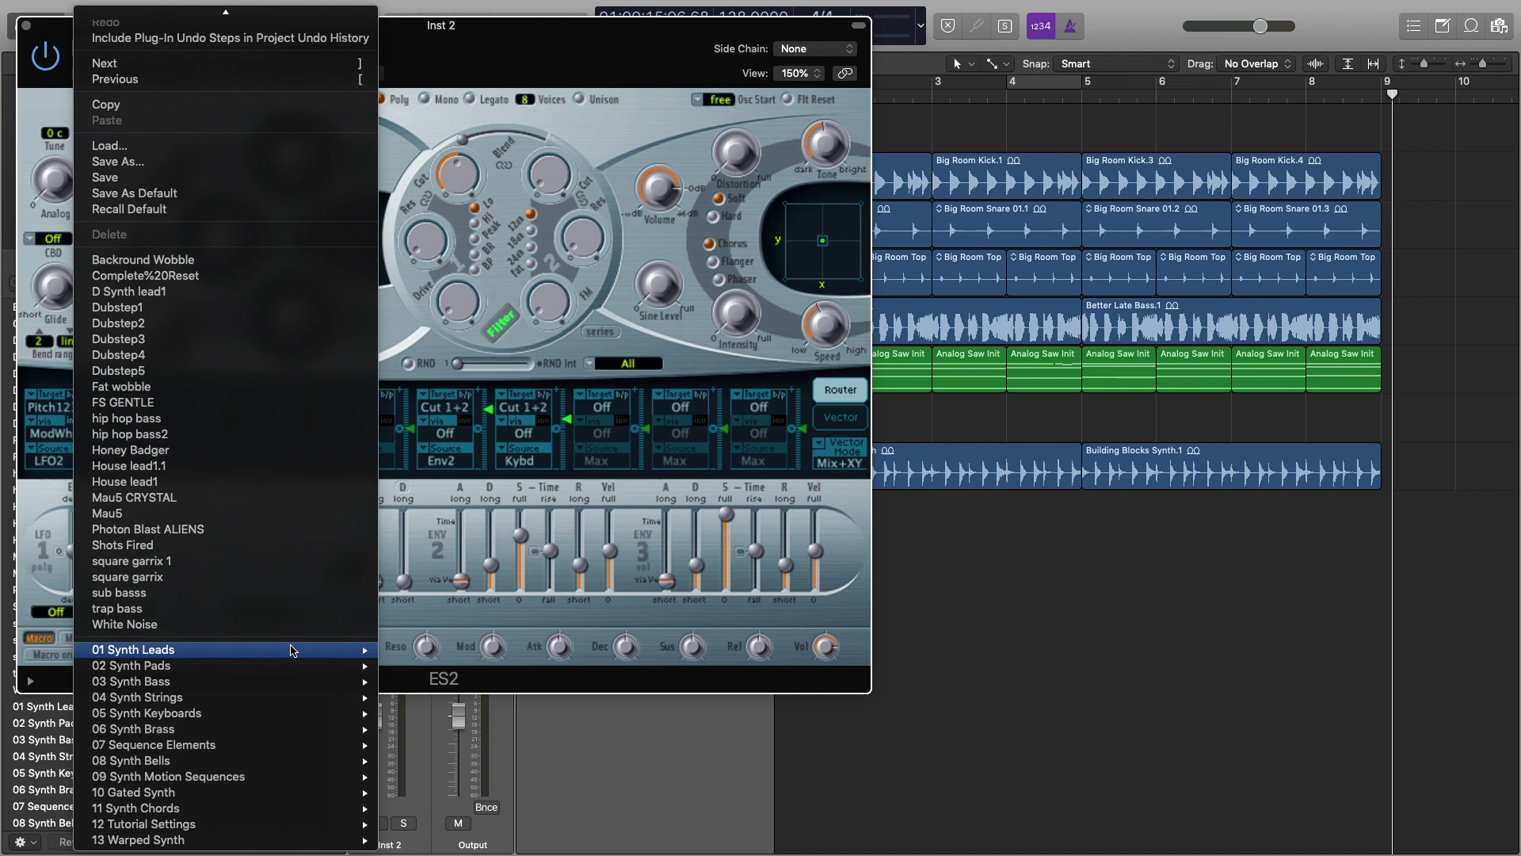
pyautogui.moveTo(234, 830)
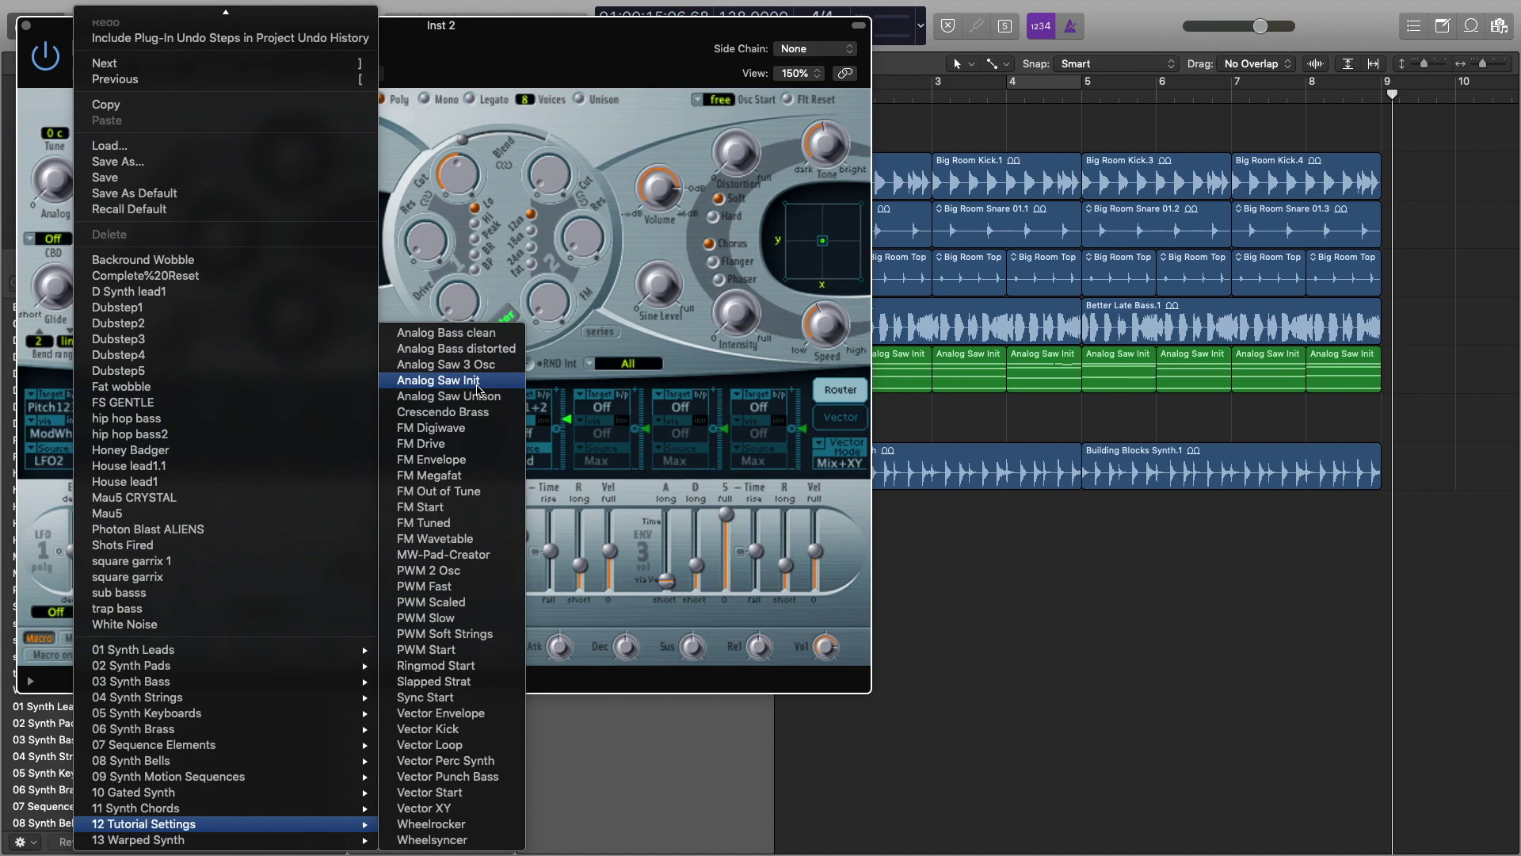
pyautogui.click(478, 382)
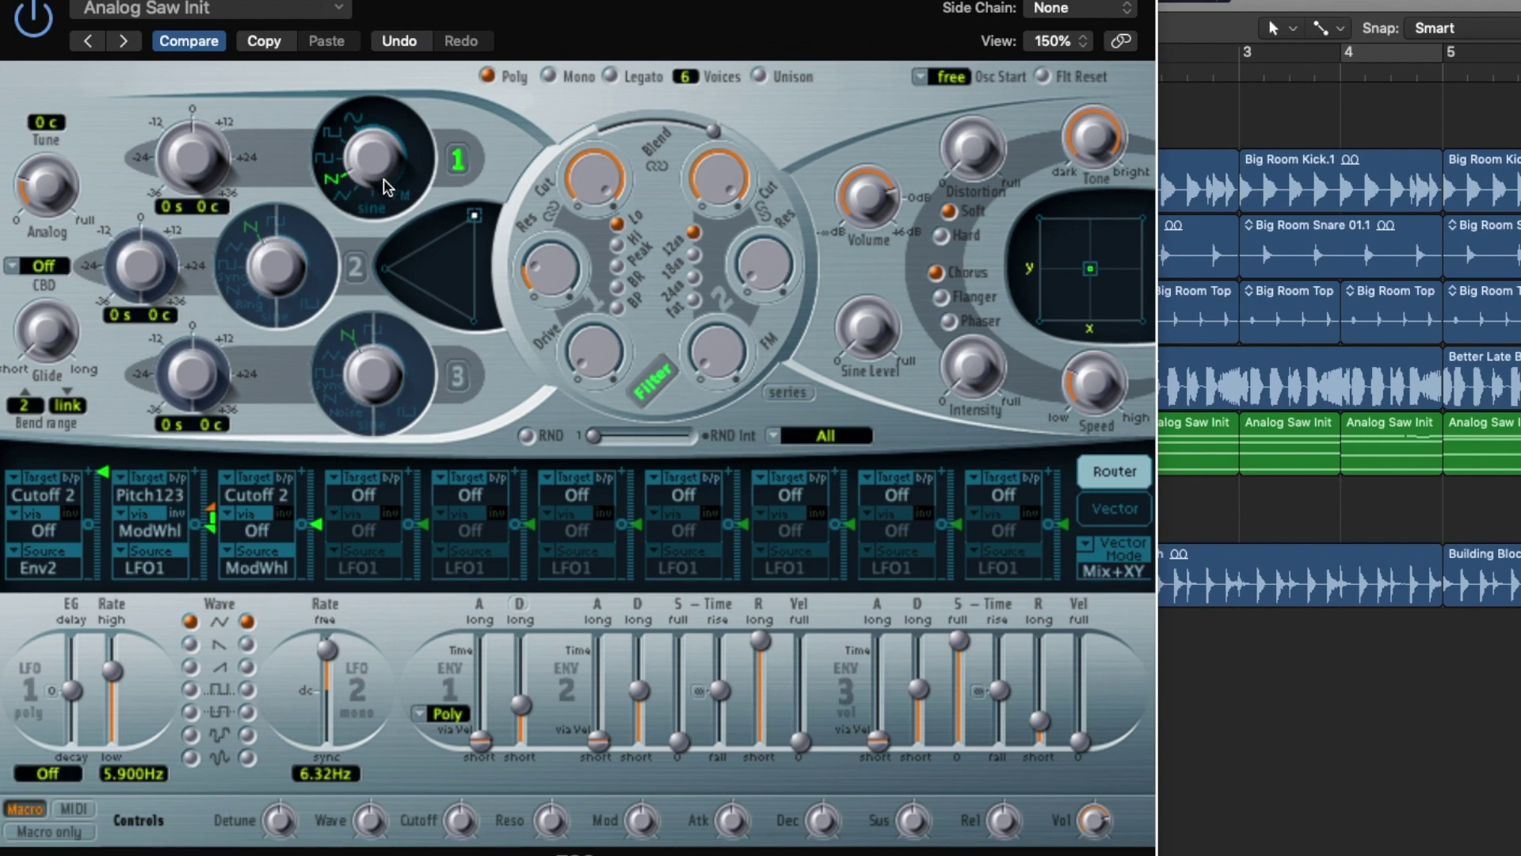
# Step: Set ES2 oscillator 1 to a sine wave and audition it with Musical Typing (Cmd-K)
pyautogui.moveTo(380, 184); pyautogui.dragTo(363, 331)
pyautogui.press('super+k')
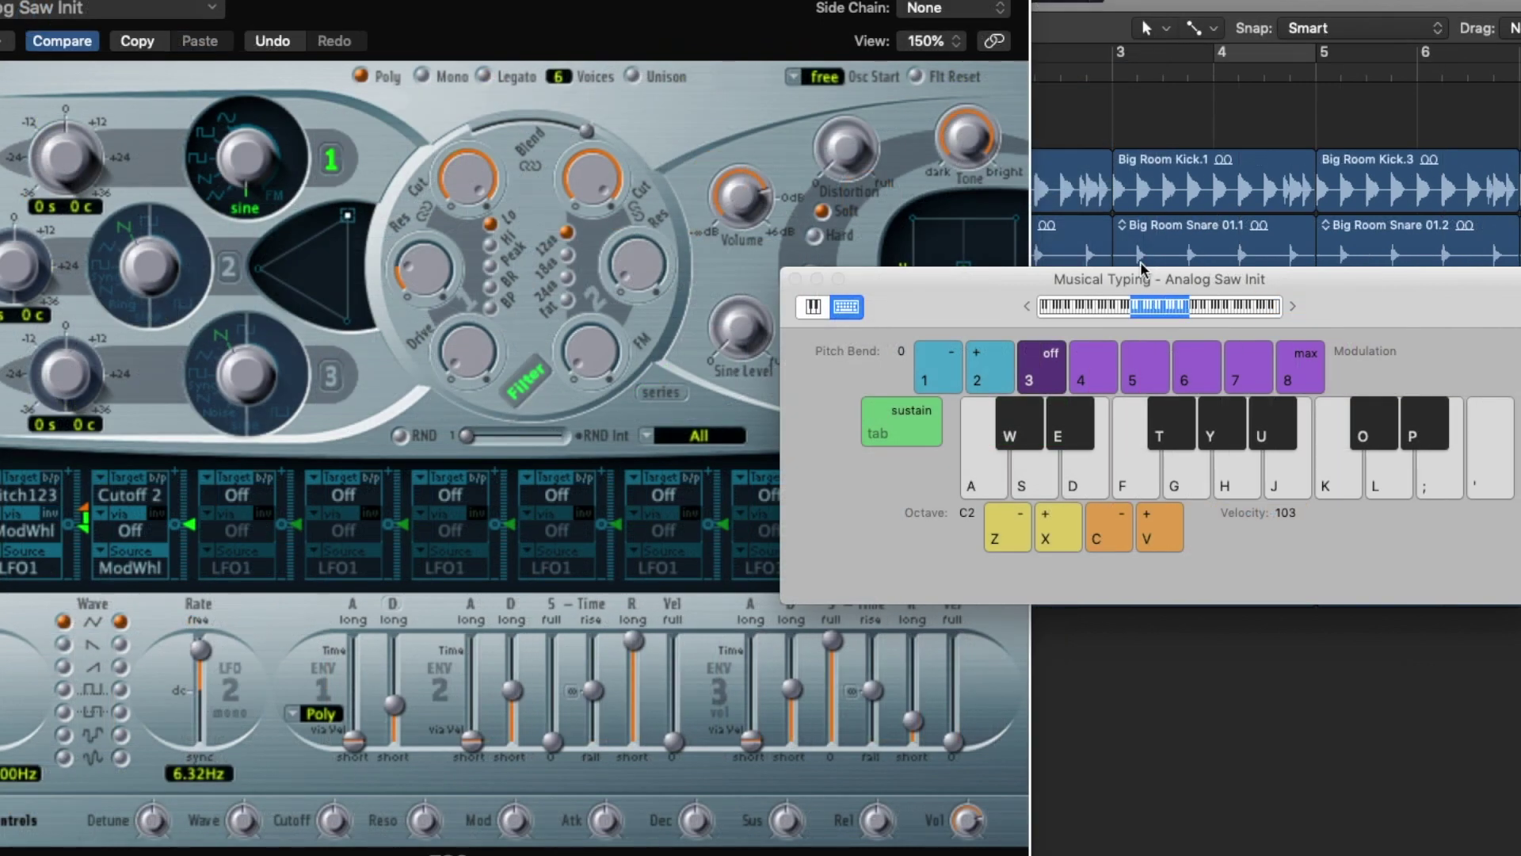
pyautogui.moveTo(962, 302); pyautogui.dragTo(1229, 268)
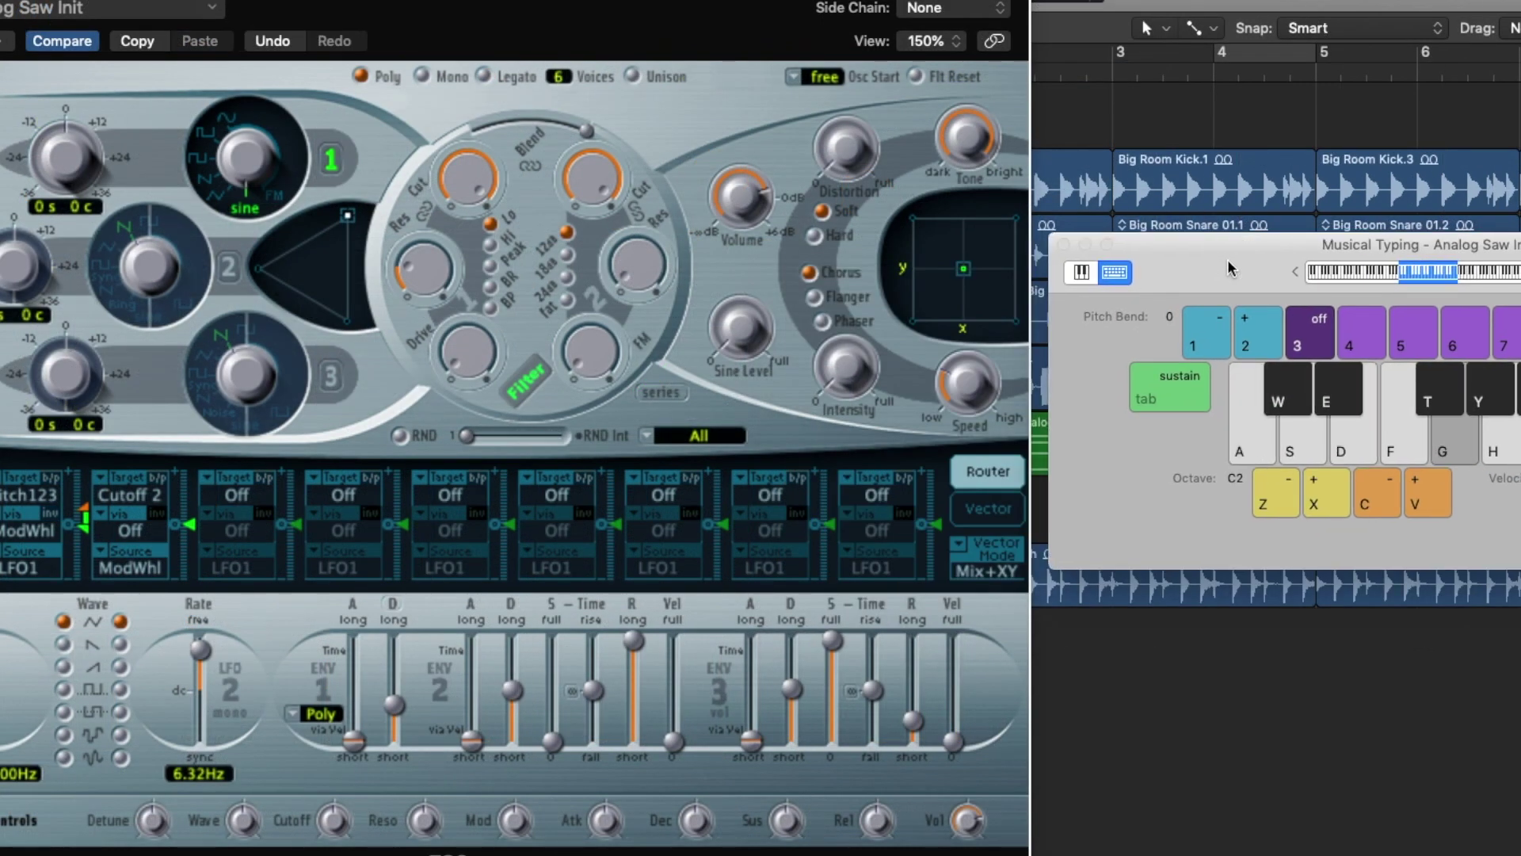
pyautogui.press('a')
pyautogui.press('d')
pyautogui.press('g')
pyautogui.press('a')
pyautogui.press('d')
pyautogui.press('a')
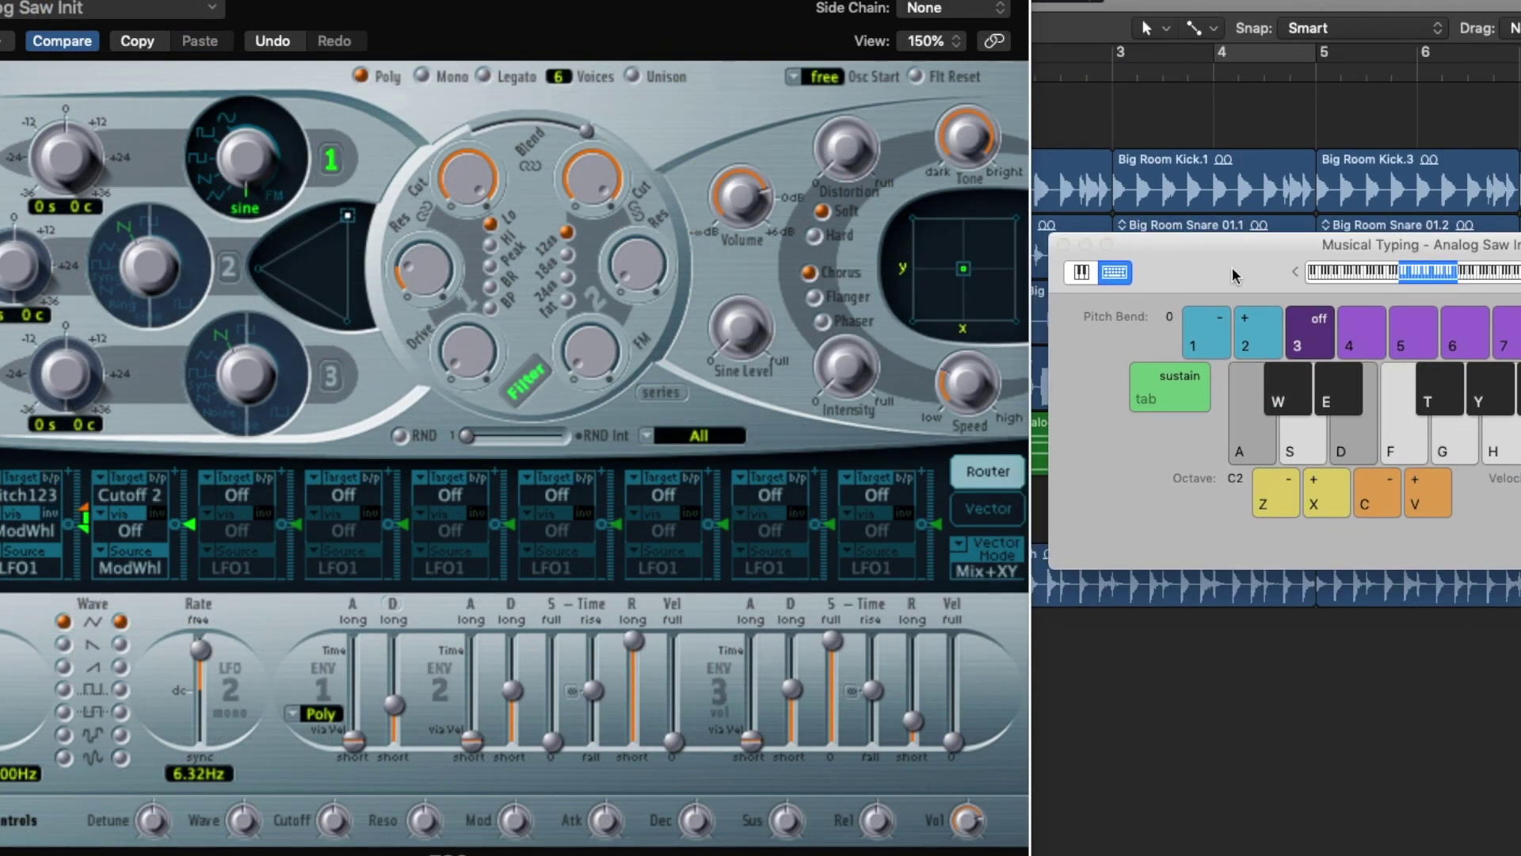
pyautogui.press('g')
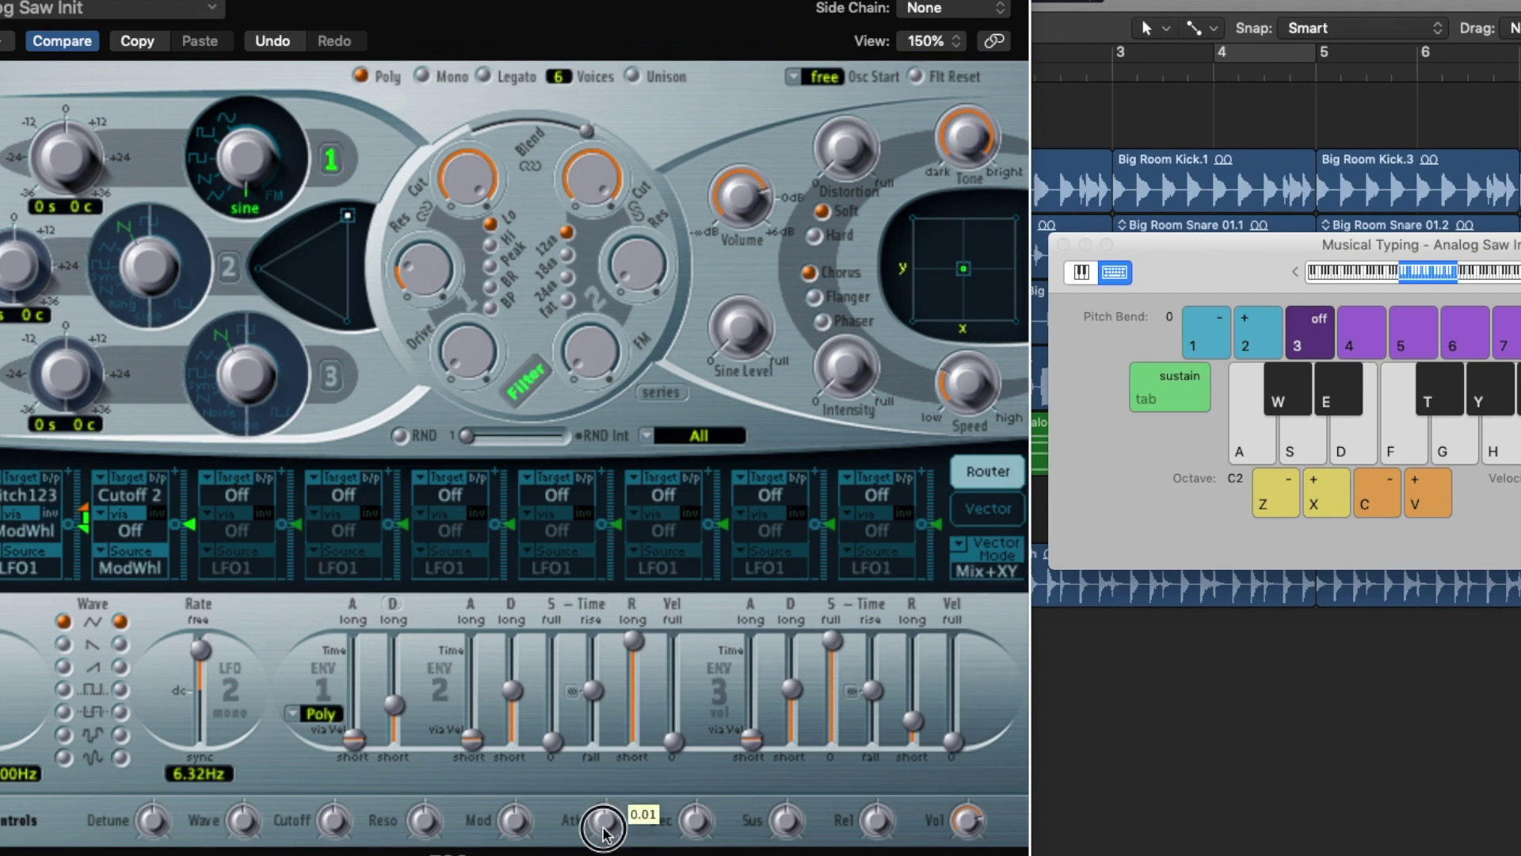
# Step: Raise the Atk macro for a softer attack and audition notes and chords
pyautogui.moveTo(605, 821); pyautogui.dragTo(609, 824)
pyautogui.press('a')
pyautogui.press('d')
pyautogui.press('g')
pyautogui.press('a')
pyautogui.press('g')
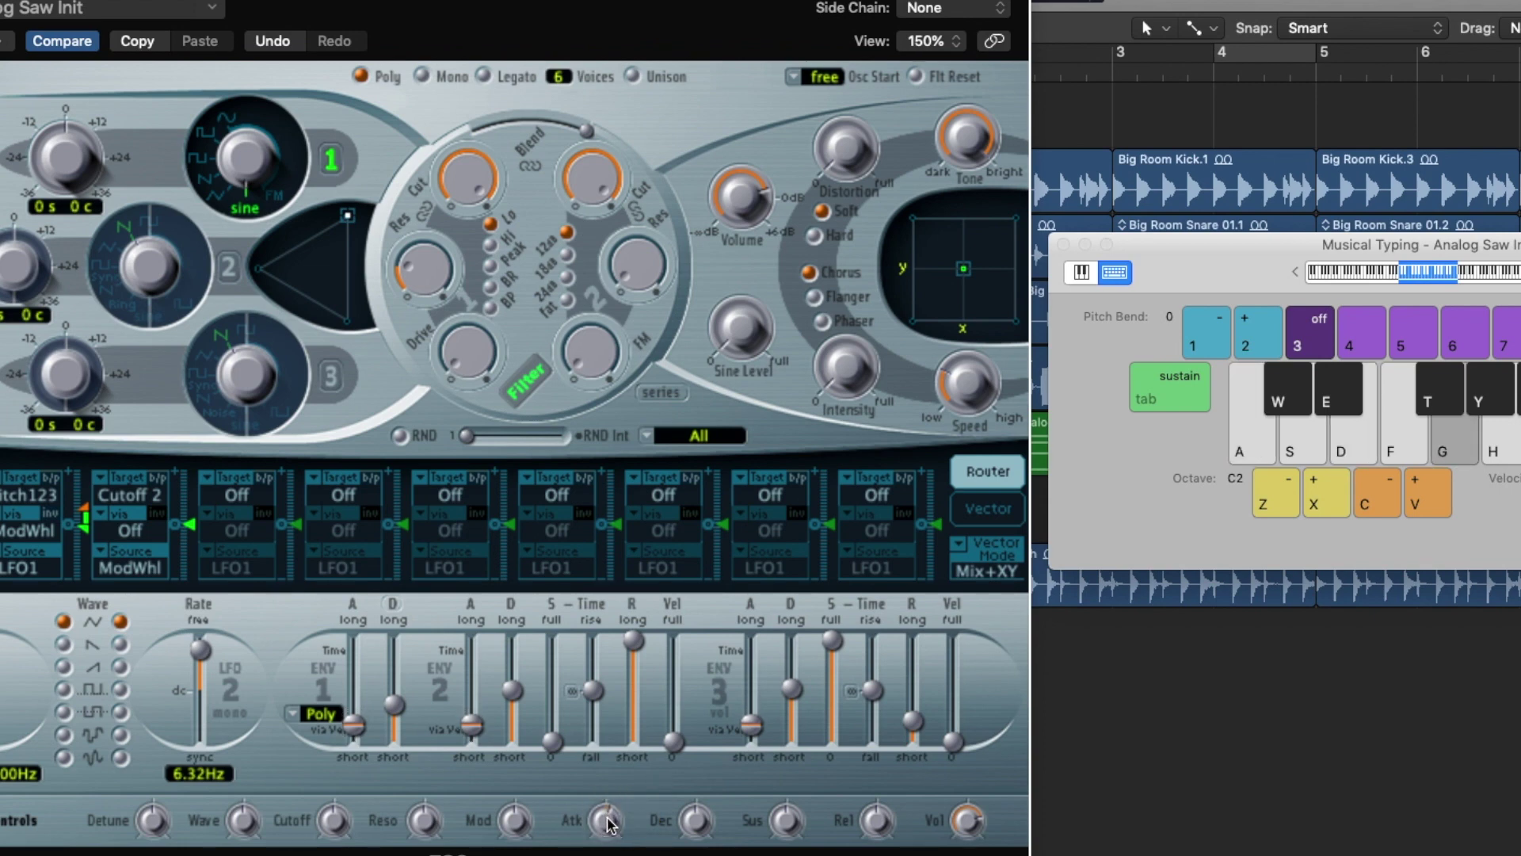
pyautogui.press('a')
pyautogui.press('d')
pyautogui.press('s')
pyautogui.press('f')
# Step: Shift Musical Typing up one octave to C3 and play notes
pyautogui.press('x')
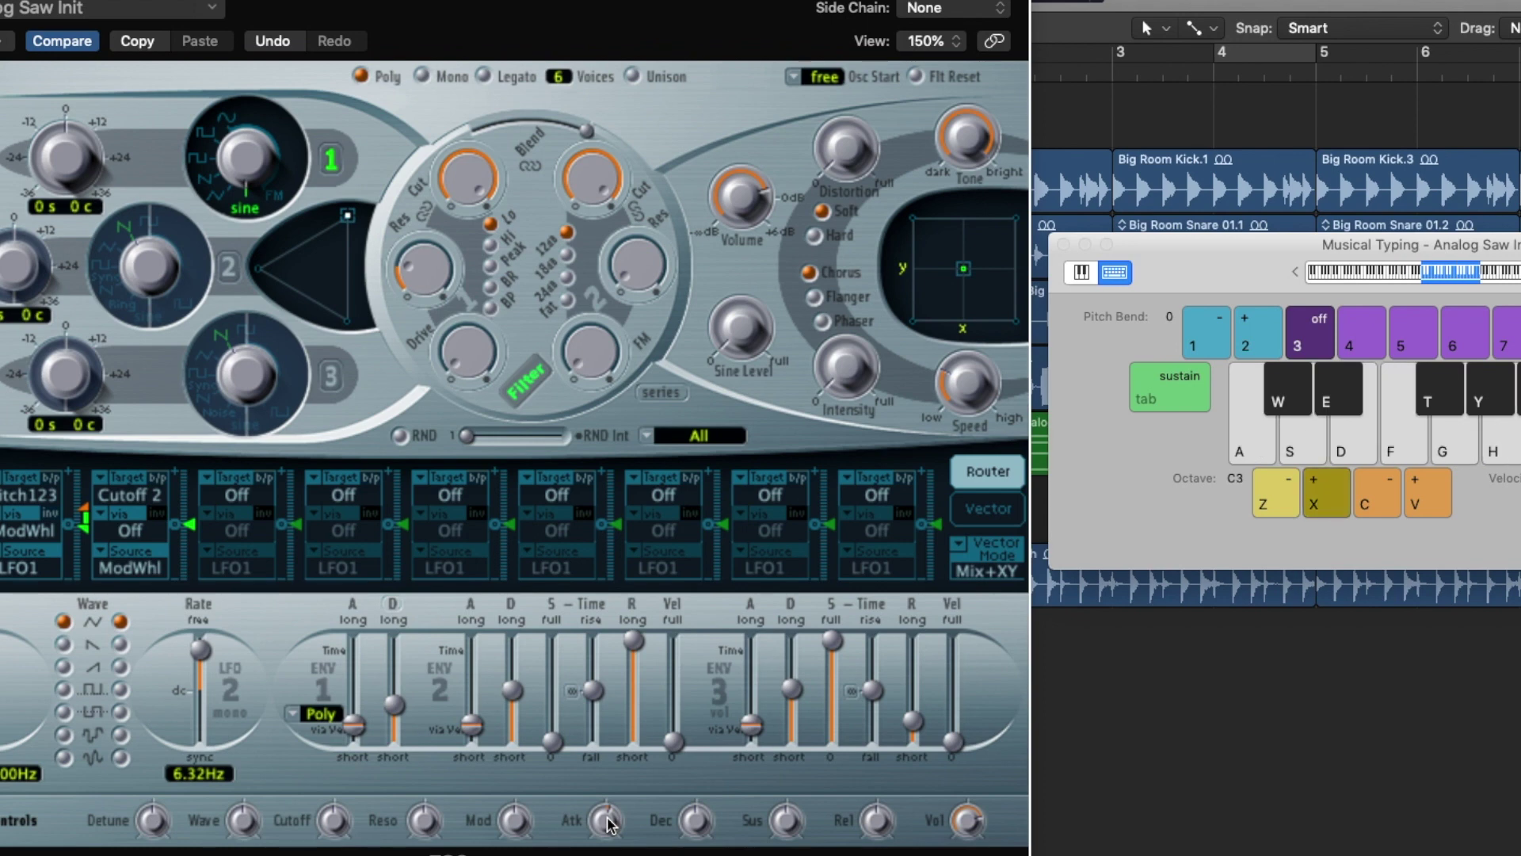
pyautogui.press('a')
pyautogui.press('d')
pyautogui.press('d')
pyautogui.press('g')
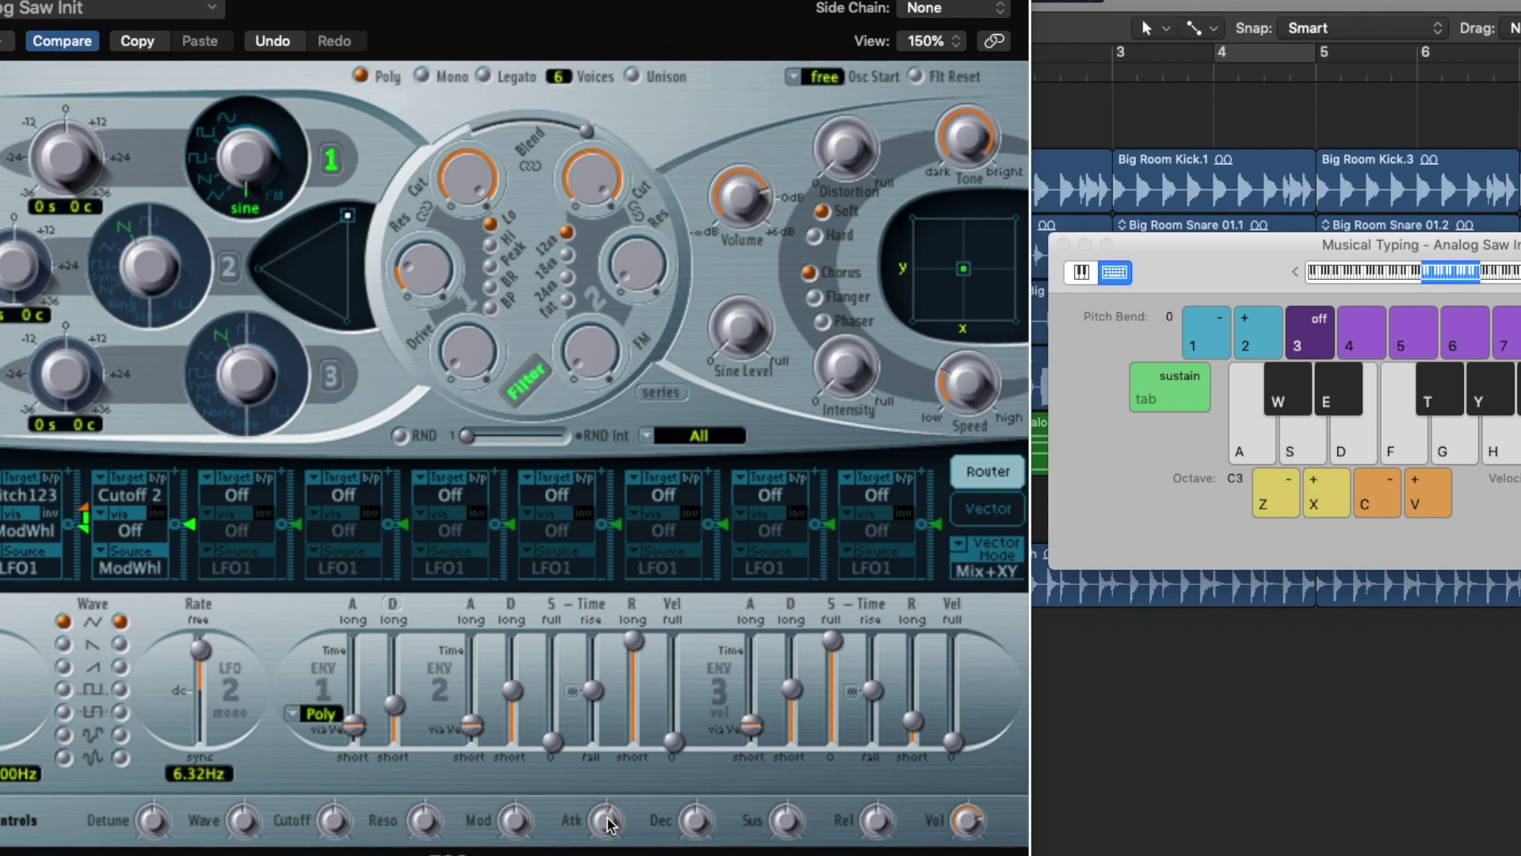
# Step: Enable oscillator 2 as a sawtooth tuned up 12 semitones, blended evenly with oscillator 1
pyautogui.click(228, 267)
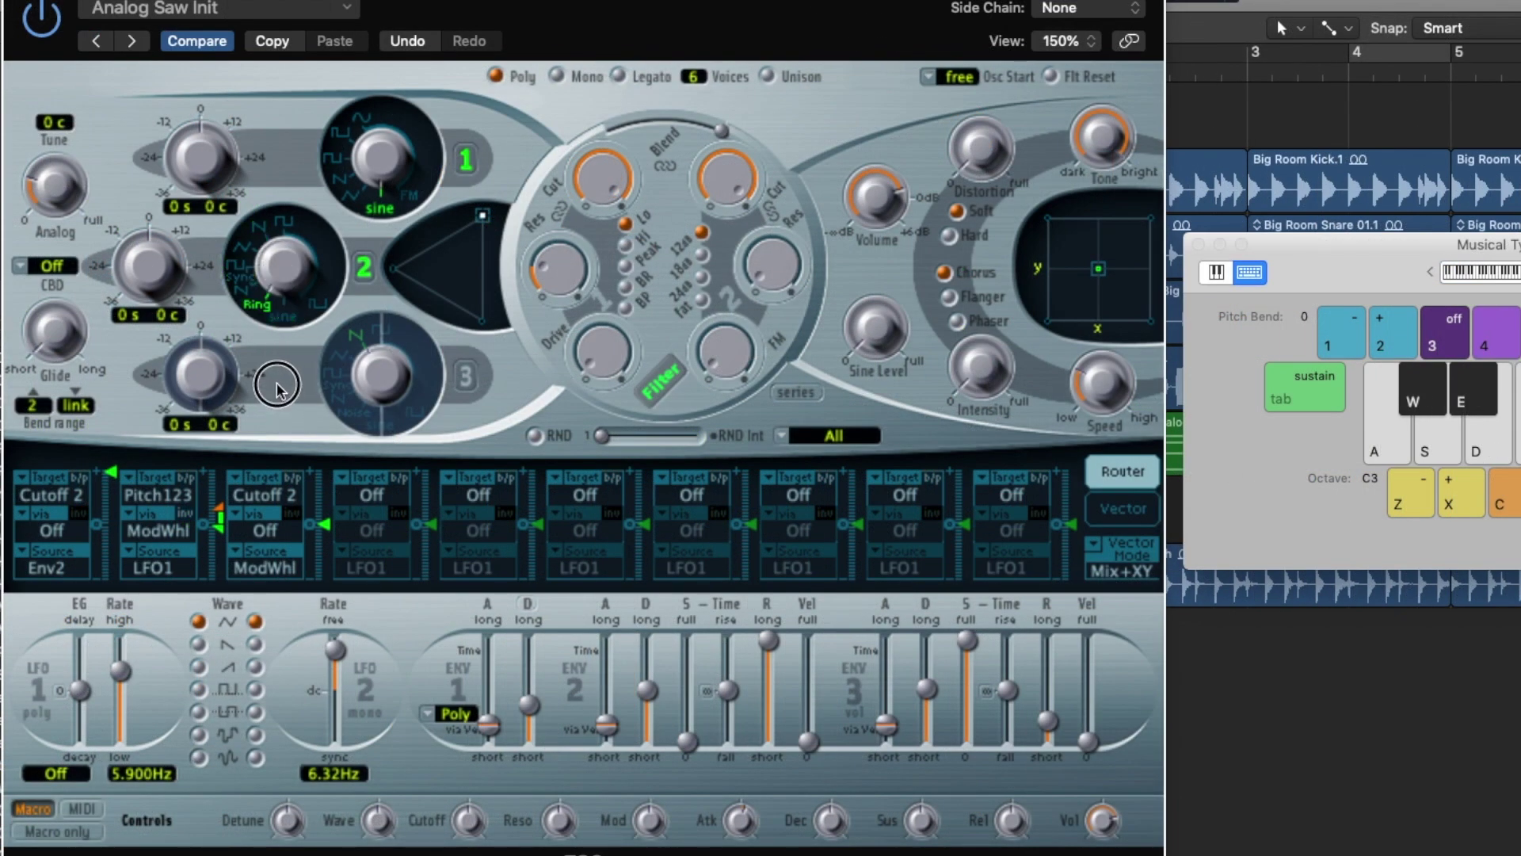
pyautogui.click(247, 282)
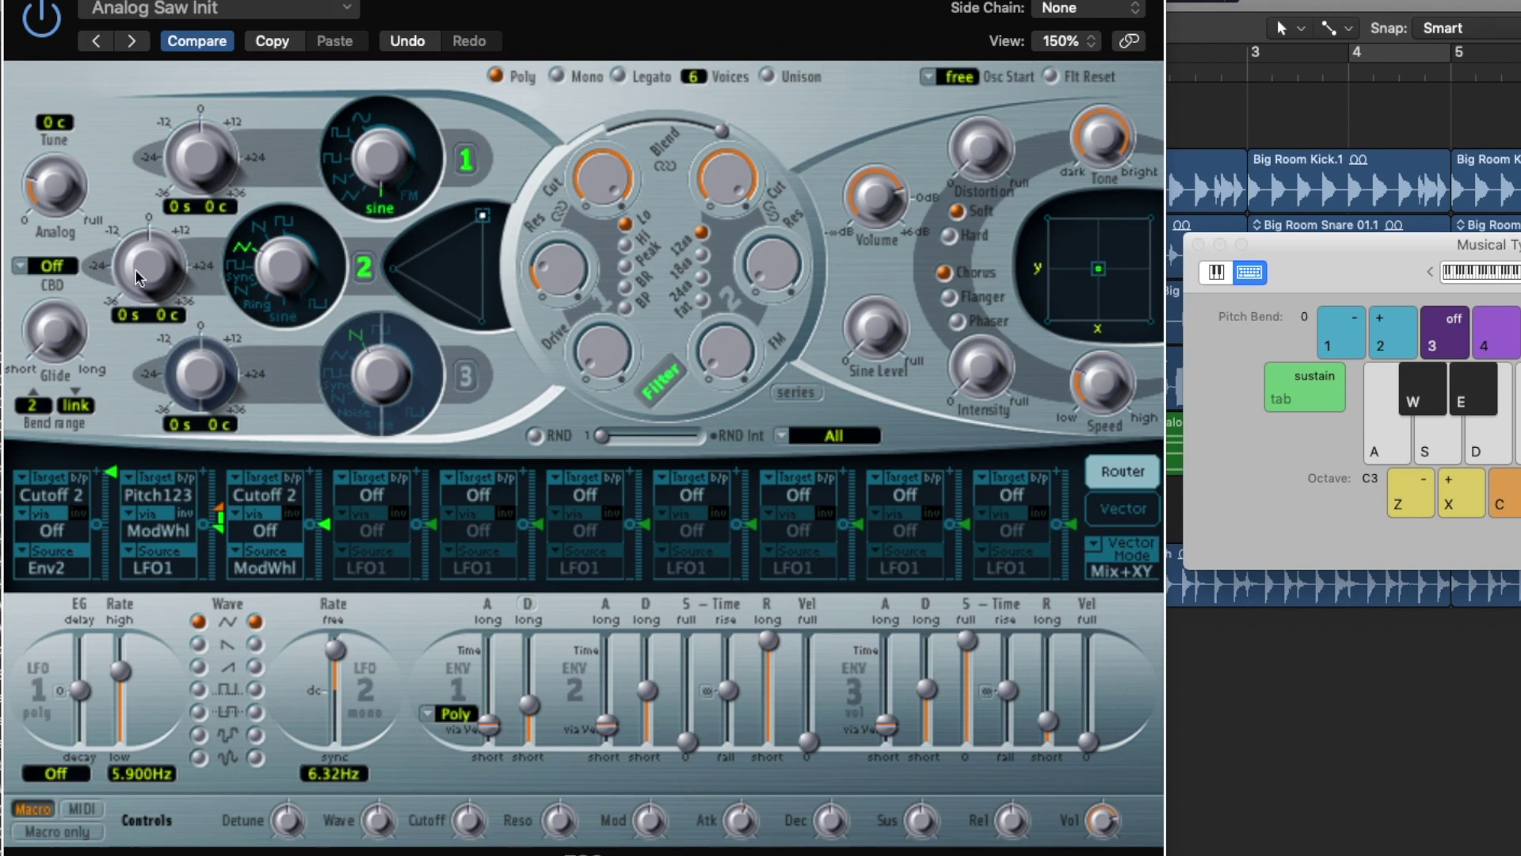
pyautogui.moveTo(141, 263); pyautogui.dragTo(139, 220)
pyautogui.moveTo(484, 218); pyautogui.dragTo(438, 224)
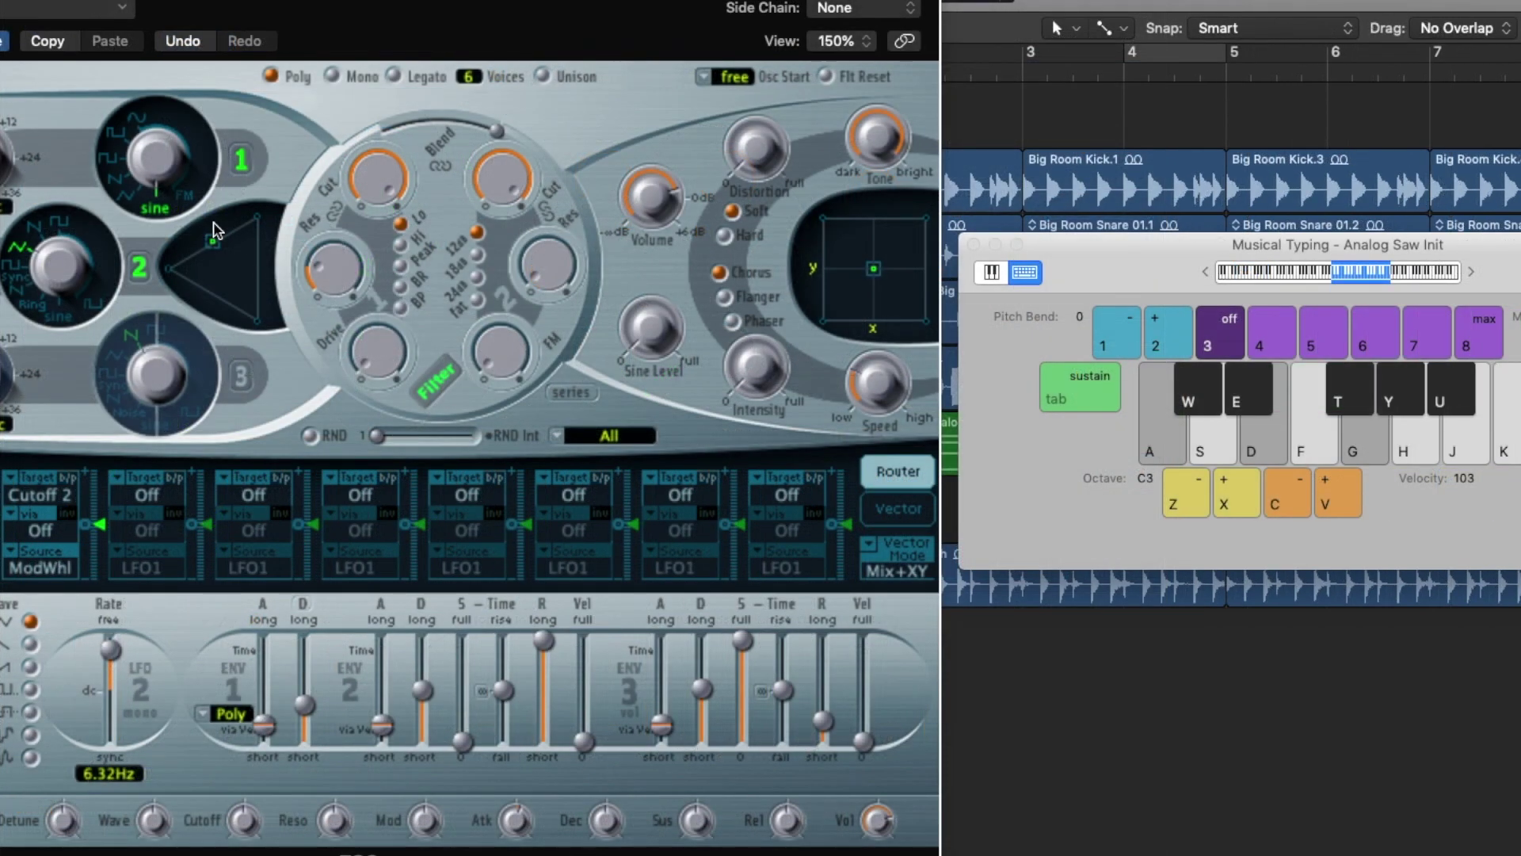
# Step: Audition the layered oscillators, lowering Musical Typing to the C2 octave
pyautogui.press('a')
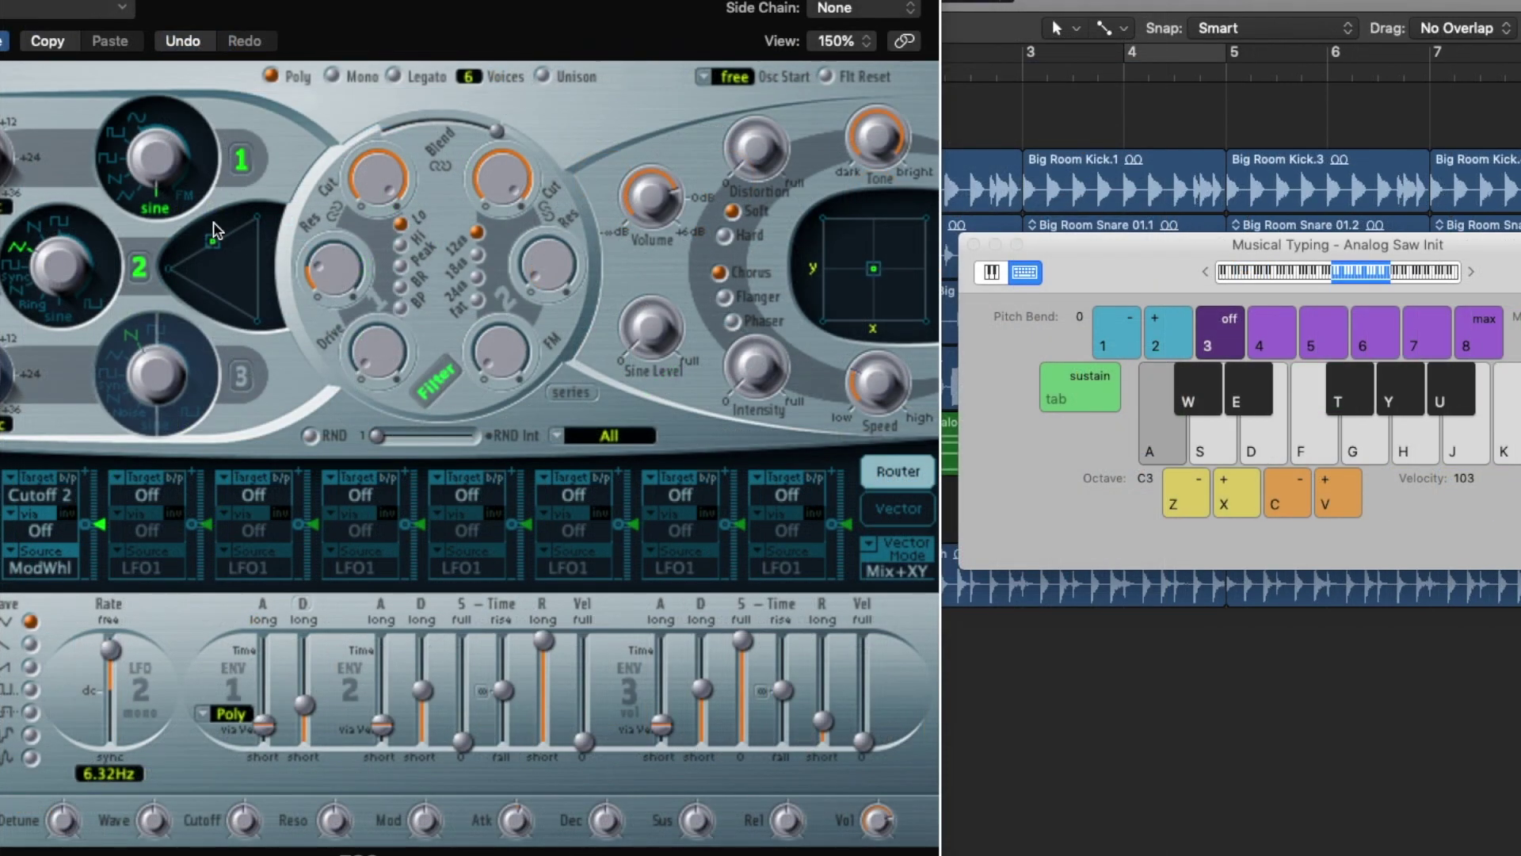
pyautogui.press('f')
pyautogui.press('h')
pyautogui.press('a')
pyautogui.press('f')
pyautogui.press('d')
pyautogui.press('g')
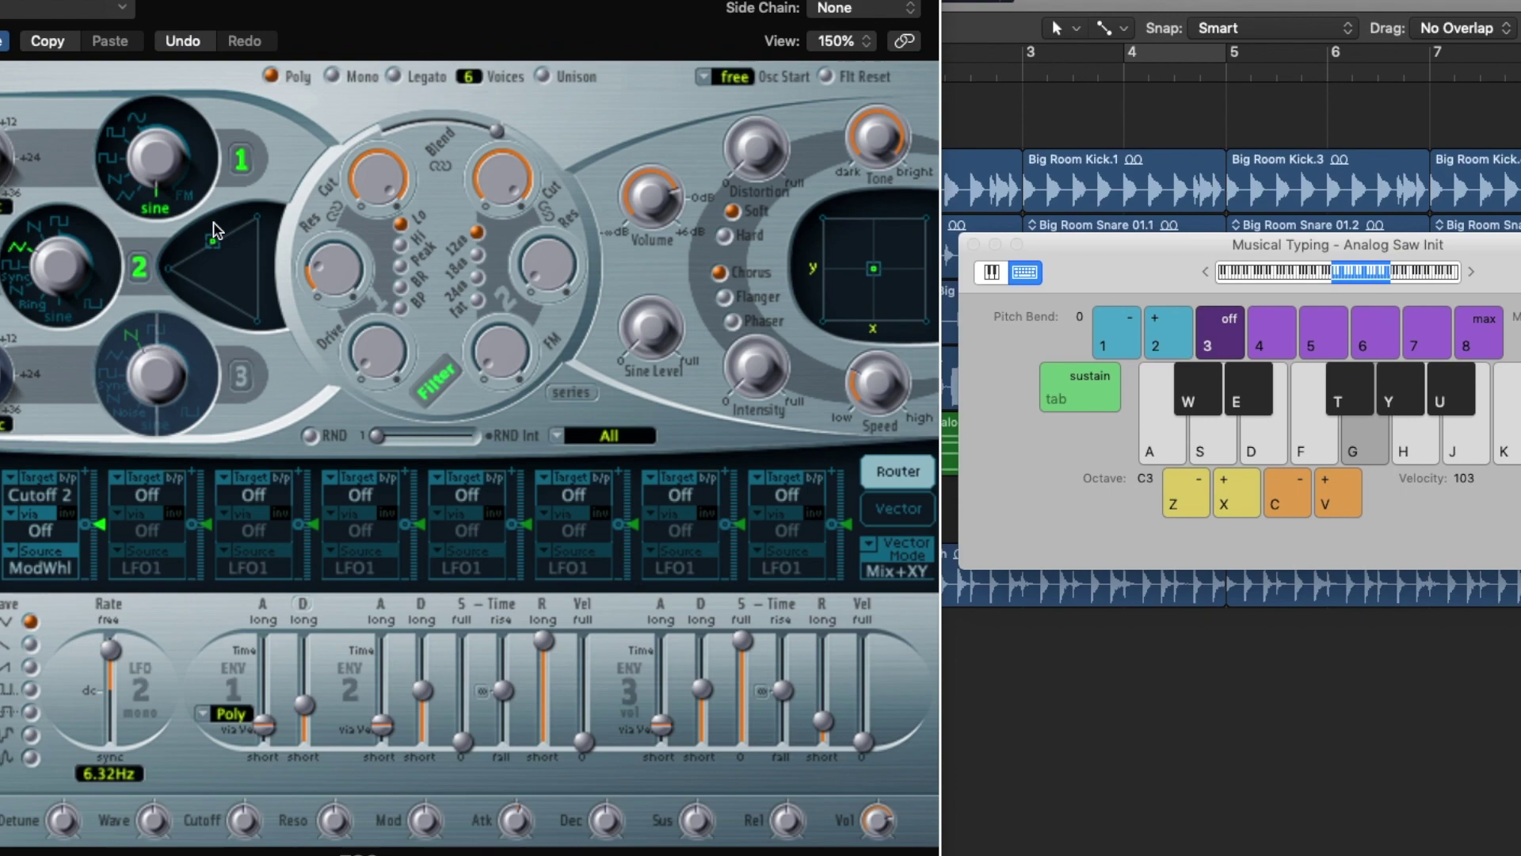
pyautogui.press('z')
pyautogui.press('a')
pyautogui.press('d')
pyautogui.press('a')
pyautogui.press('d')
pyautogui.press('f')
pyautogui.press('g')
pyautogui.press('h')
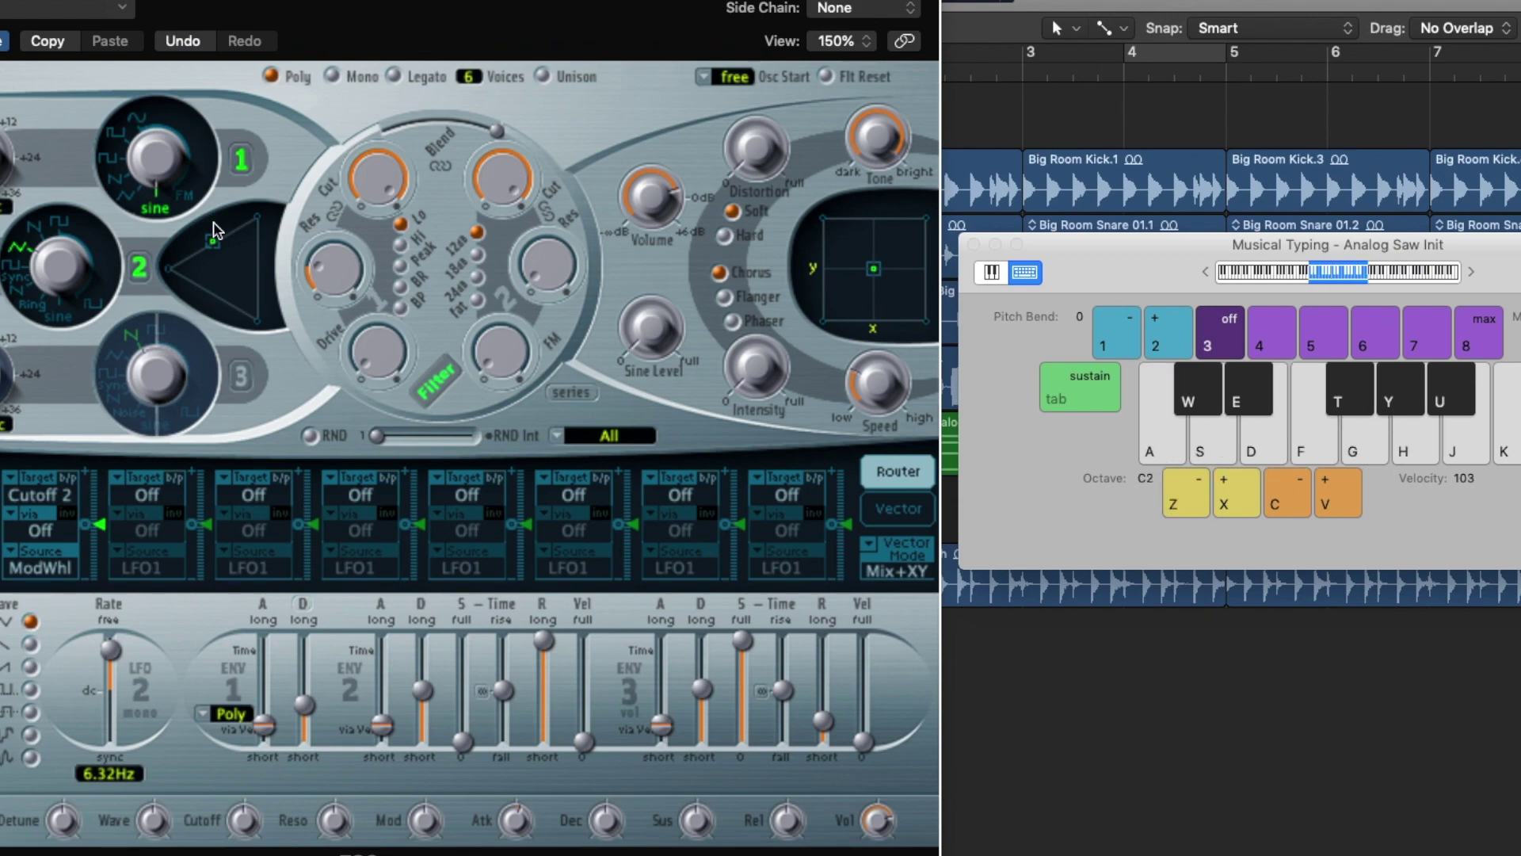
pyautogui.press('f')
pyautogui.press('k')
pyautogui.press('y')
pyautogui.press('k')
pyautogui.press('y')
pyautogui.press('f')
pyautogui.press('k')
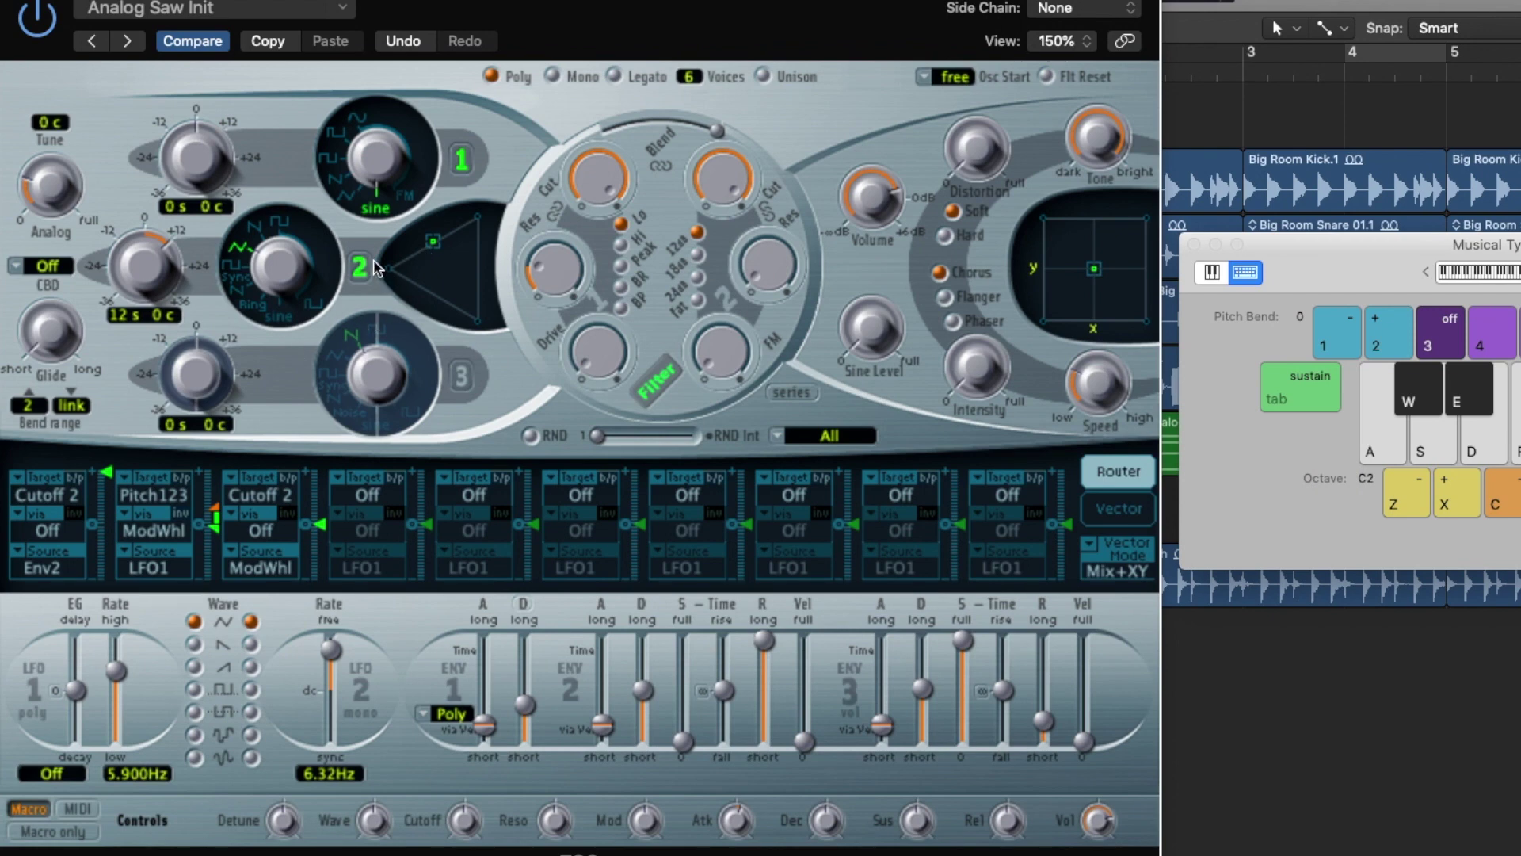
# Step: Enable oscillator 3 tuned up 24 semitones, blend all three near centre, and audition
pyautogui.click(463, 384)
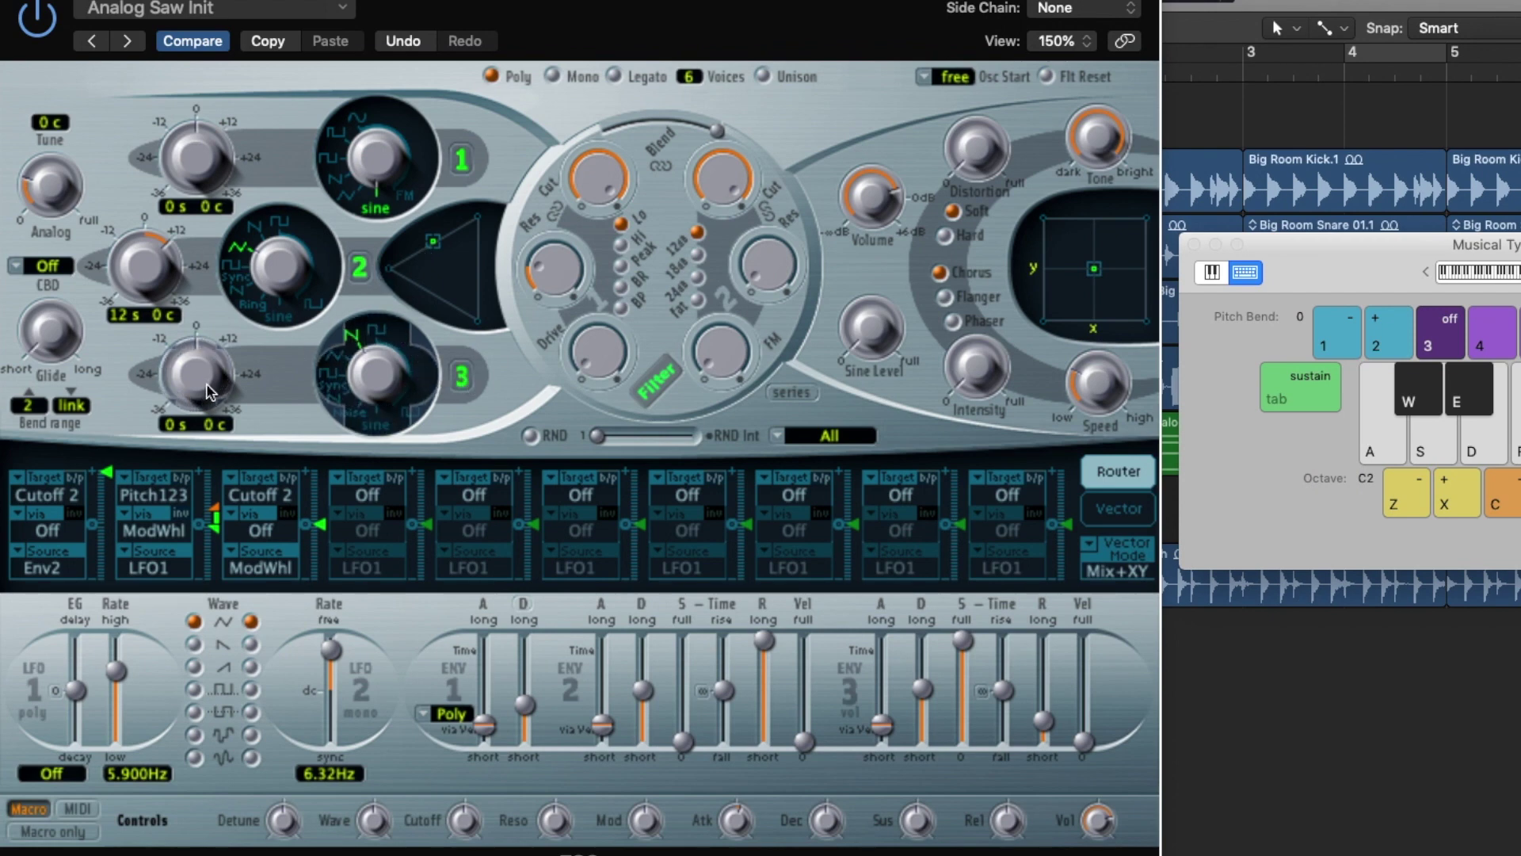
pyautogui.moveTo(195, 372); pyautogui.dragTo(189, 282)
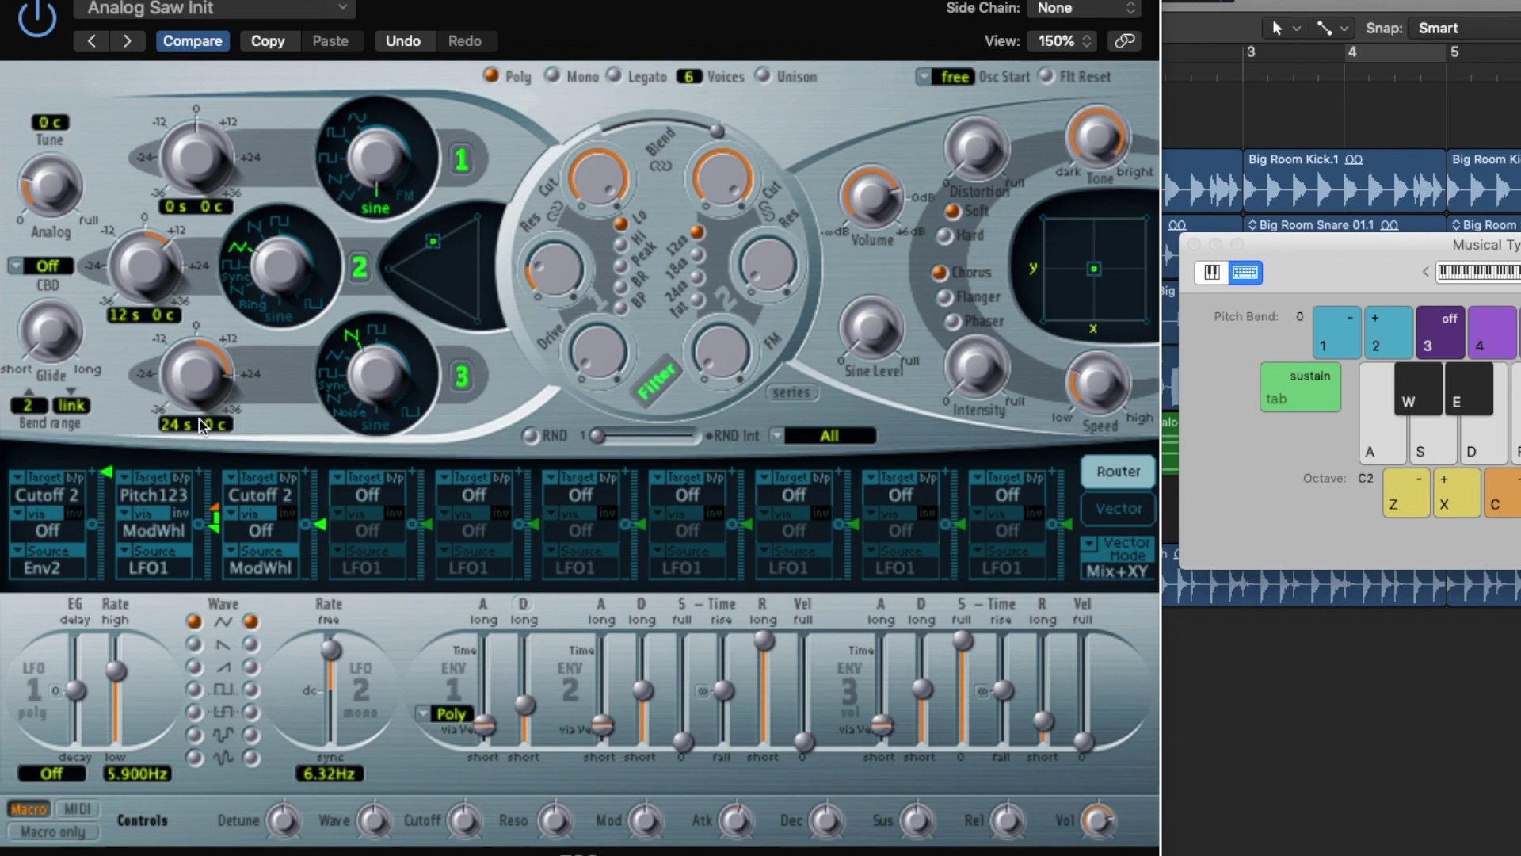
pyautogui.moveTo(460, 257)
pyautogui.mouseDown()
pyautogui.moveTo(441, 255)
pyautogui.moveTo(453, 276)
pyautogui.mouseUp()
pyautogui.press('a')
pyautogui.press('d')
pyautogui.press('d')
pyautogui.press('a')
pyautogui.press('f')
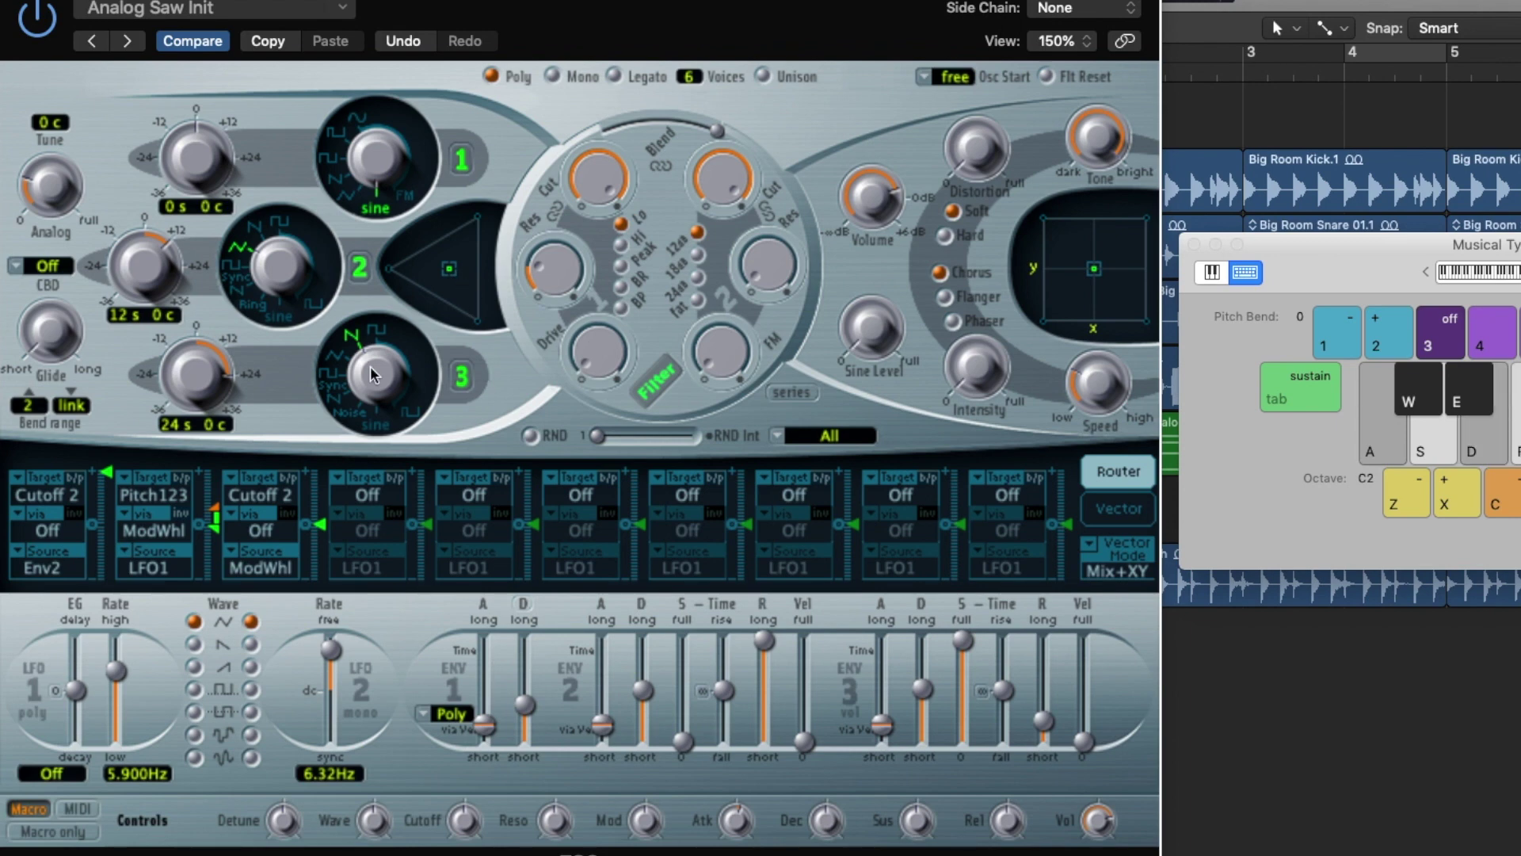
# Step: Switch oscillator 3 to a sine wave and audition chords, shifting the octave up to C3
pyautogui.moveTo(363, 374)
pyautogui.mouseDown()
pyautogui.moveTo(367, 418)
pyautogui.moveTo(357, 370)
pyautogui.mouseUp()
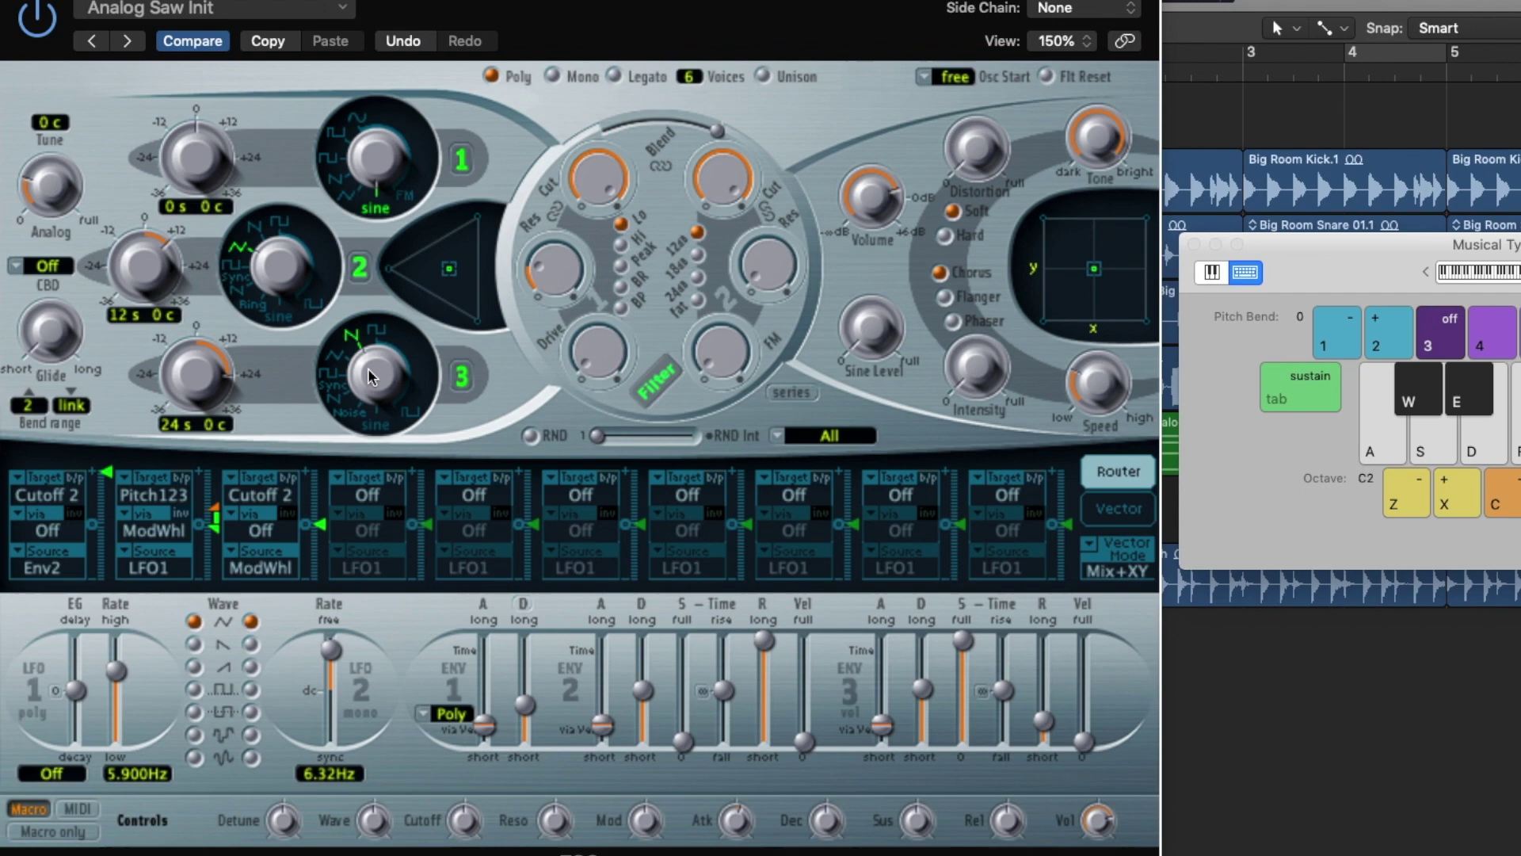
pyautogui.click(325, 360)
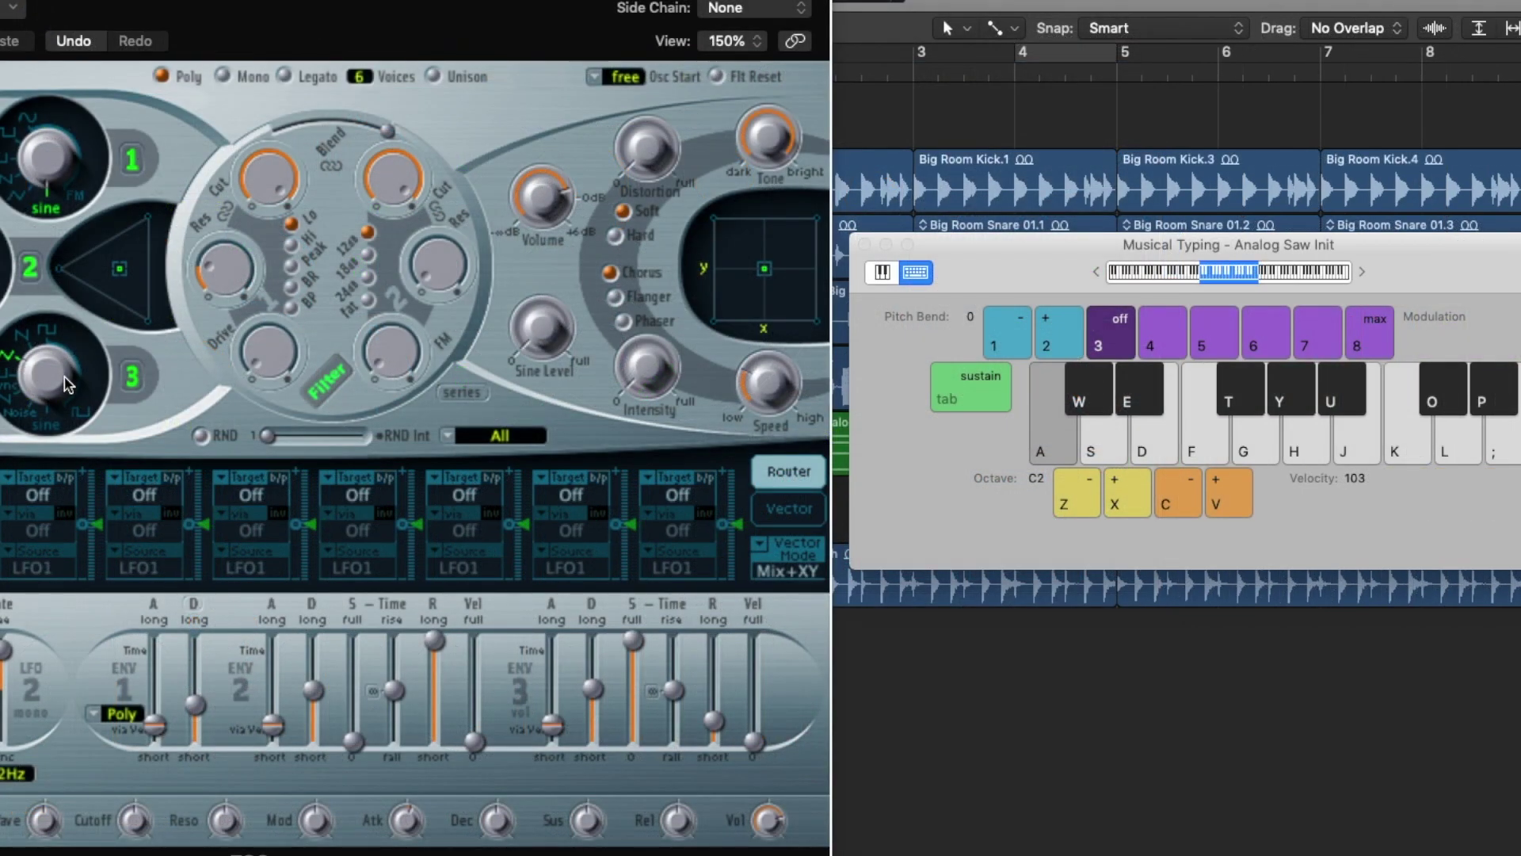
pyautogui.hotkey('a', 'd', 'g')
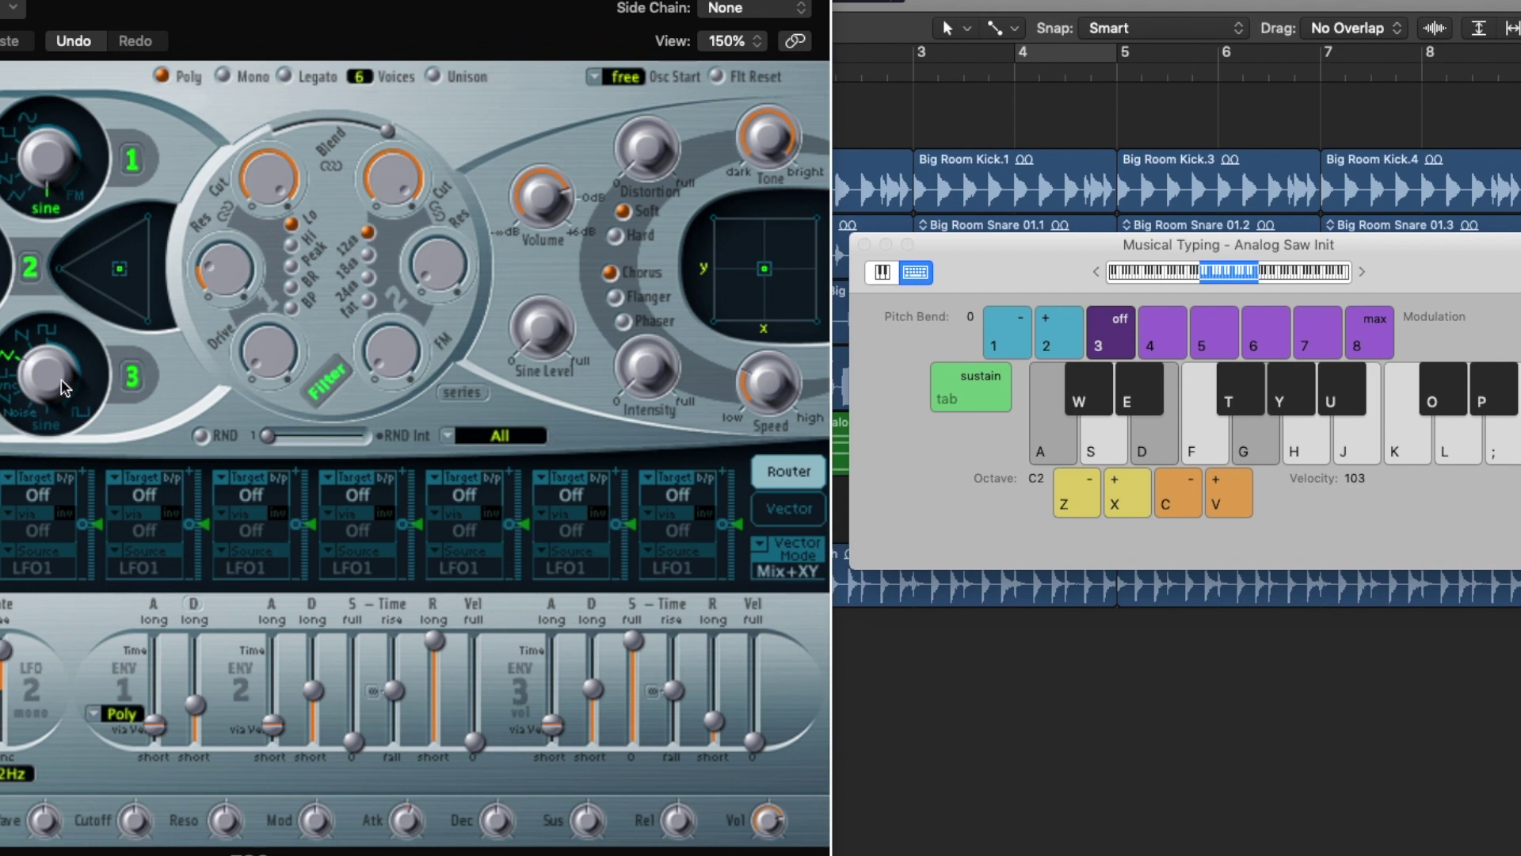
pyautogui.hotkey('a', 'd')
pyautogui.hotkey('a', 'd', 'g')
pyautogui.hotkey('a', 'd')
pyautogui.press('x')
pyautogui.hotkey('a', 'h')
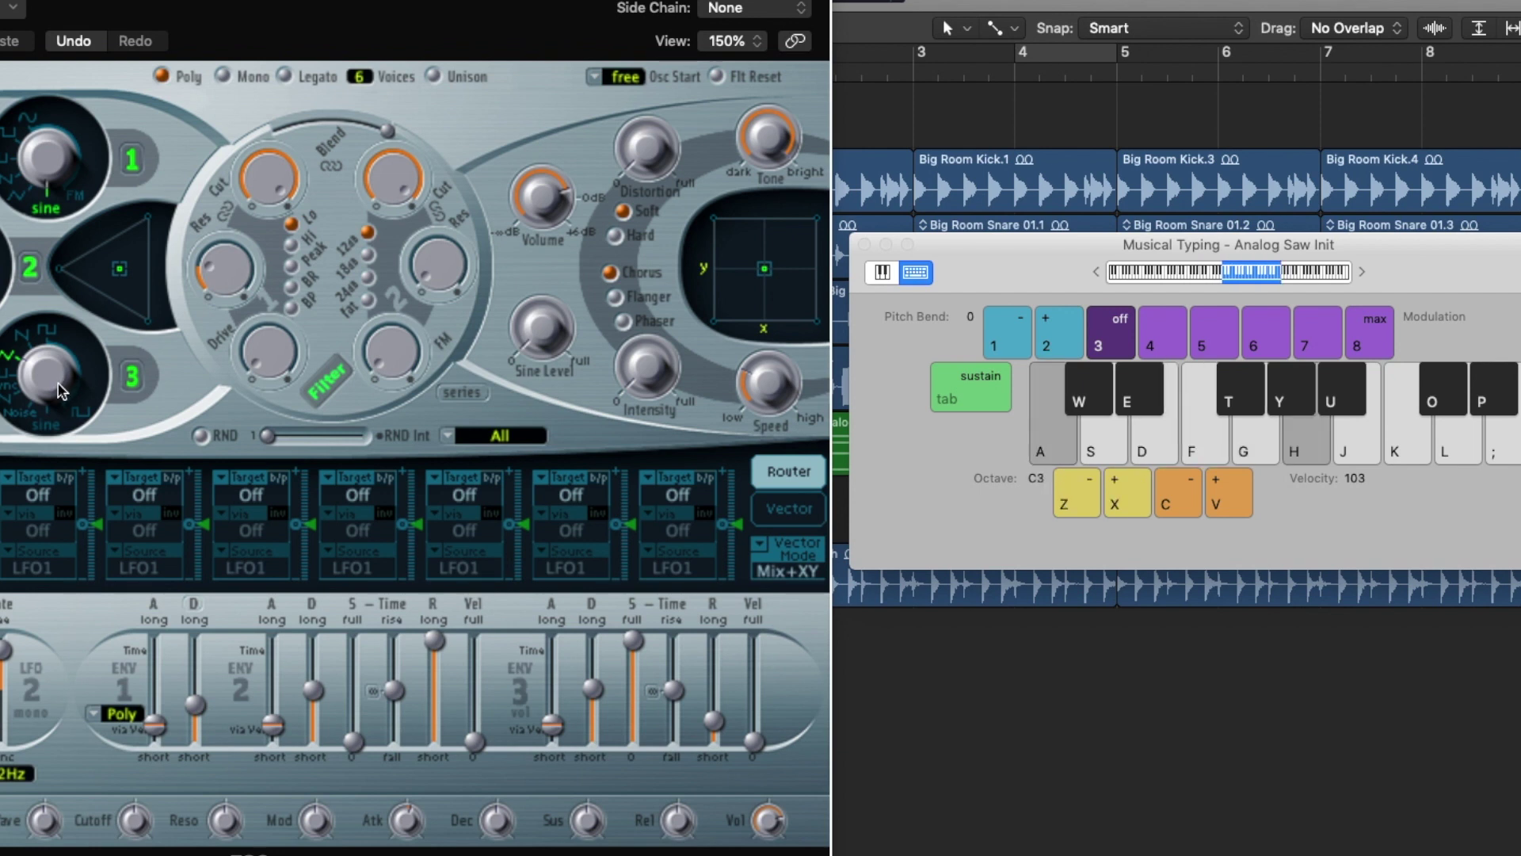
pyautogui.press('d')
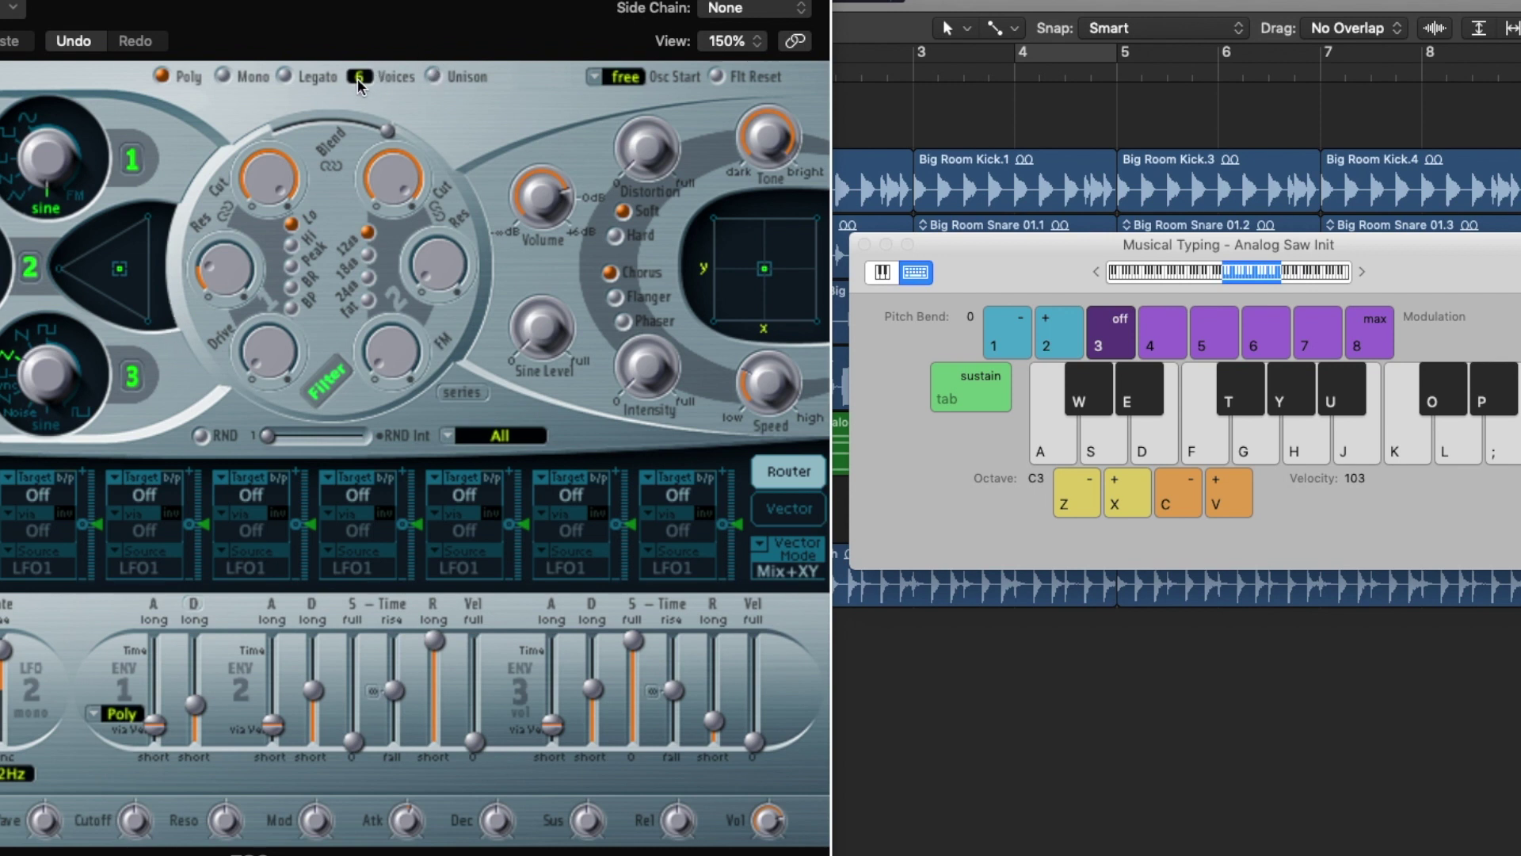
# Step: Try 15 voices with test chords, then set ES2 polyphony back to 6 voices
pyautogui.moveTo(365, 79); pyautogui.dragTo(364, 10)
pyautogui.press('a')
pyautogui.press('d')
pyautogui.press('g')
pyautogui.press('f')
pyautogui.press('h')
pyautogui.press('f')
pyautogui.press('h')
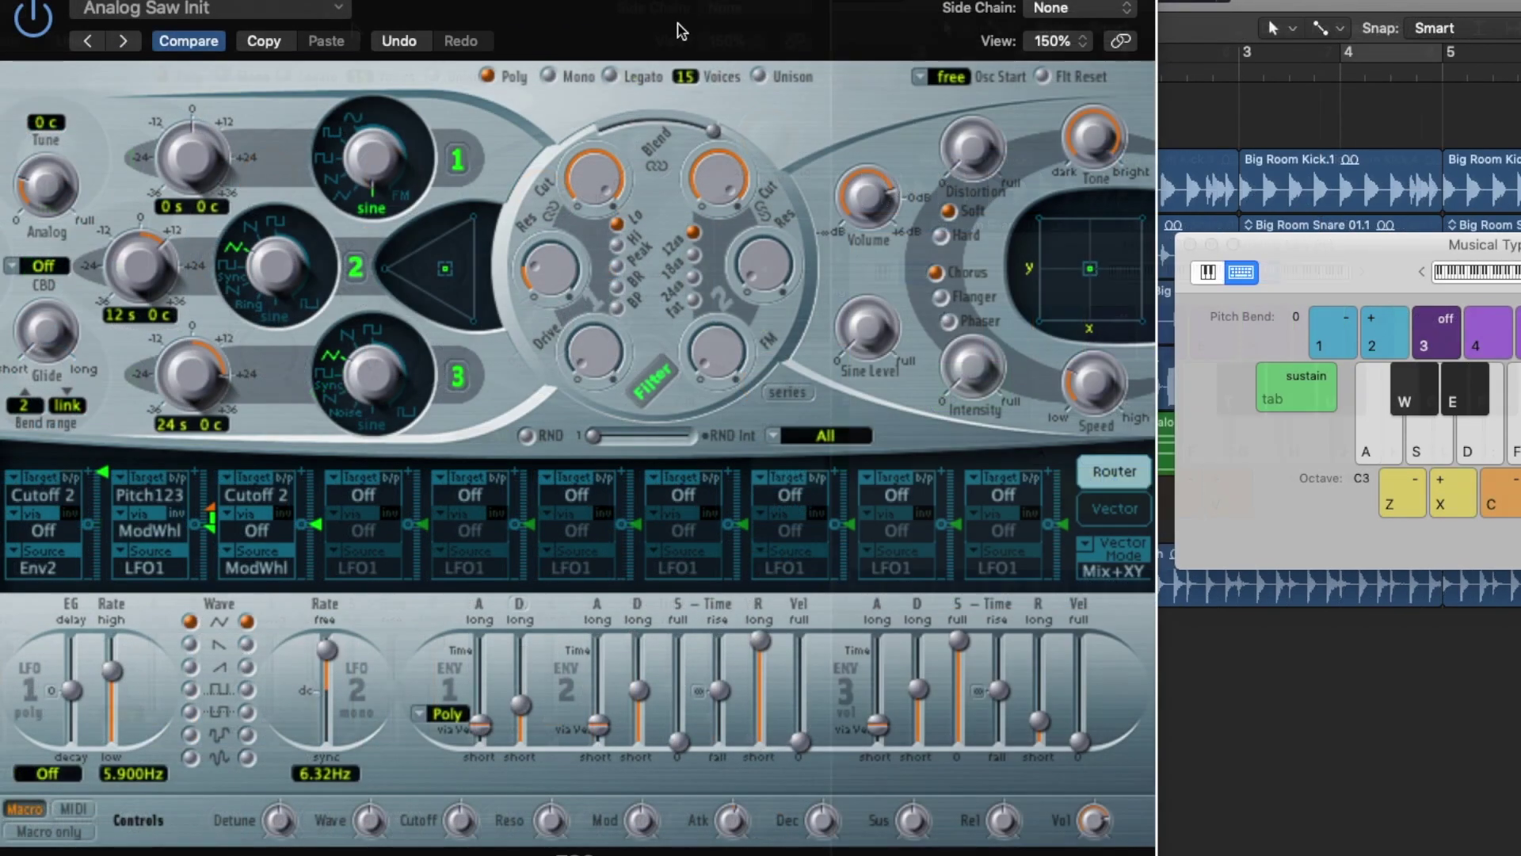
pyautogui.moveTo(361, 76); pyautogui.dragTo(369, 162)
pyautogui.moveTo(694, 164)
pyautogui.mouseDown()
pyautogui.moveTo(696, 136)
pyautogui.moveTo(697, 150)
pyautogui.mouseUp()
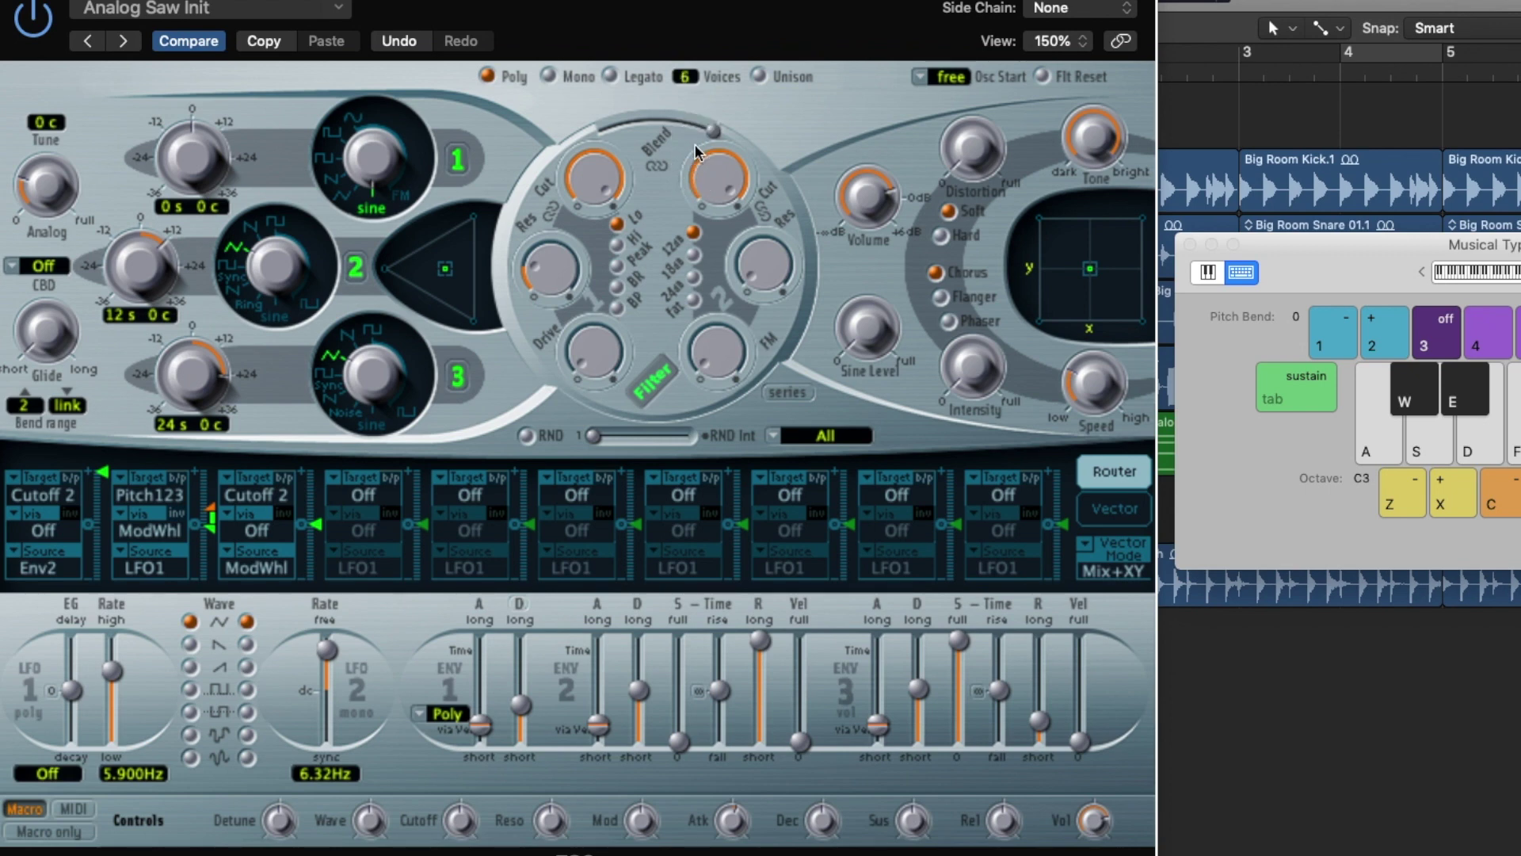
# Step: Nudge the triangle oscillator mix point to a roughly even blend and audition a phrase
pyautogui.click(446, 272)
pyautogui.click(449, 265)
pyautogui.click(448, 267)
pyautogui.moveTo(449, 267); pyautogui.dragTo(448, 268)
pyautogui.press('a')
pyautogui.press('d')
pyautogui.press('a')
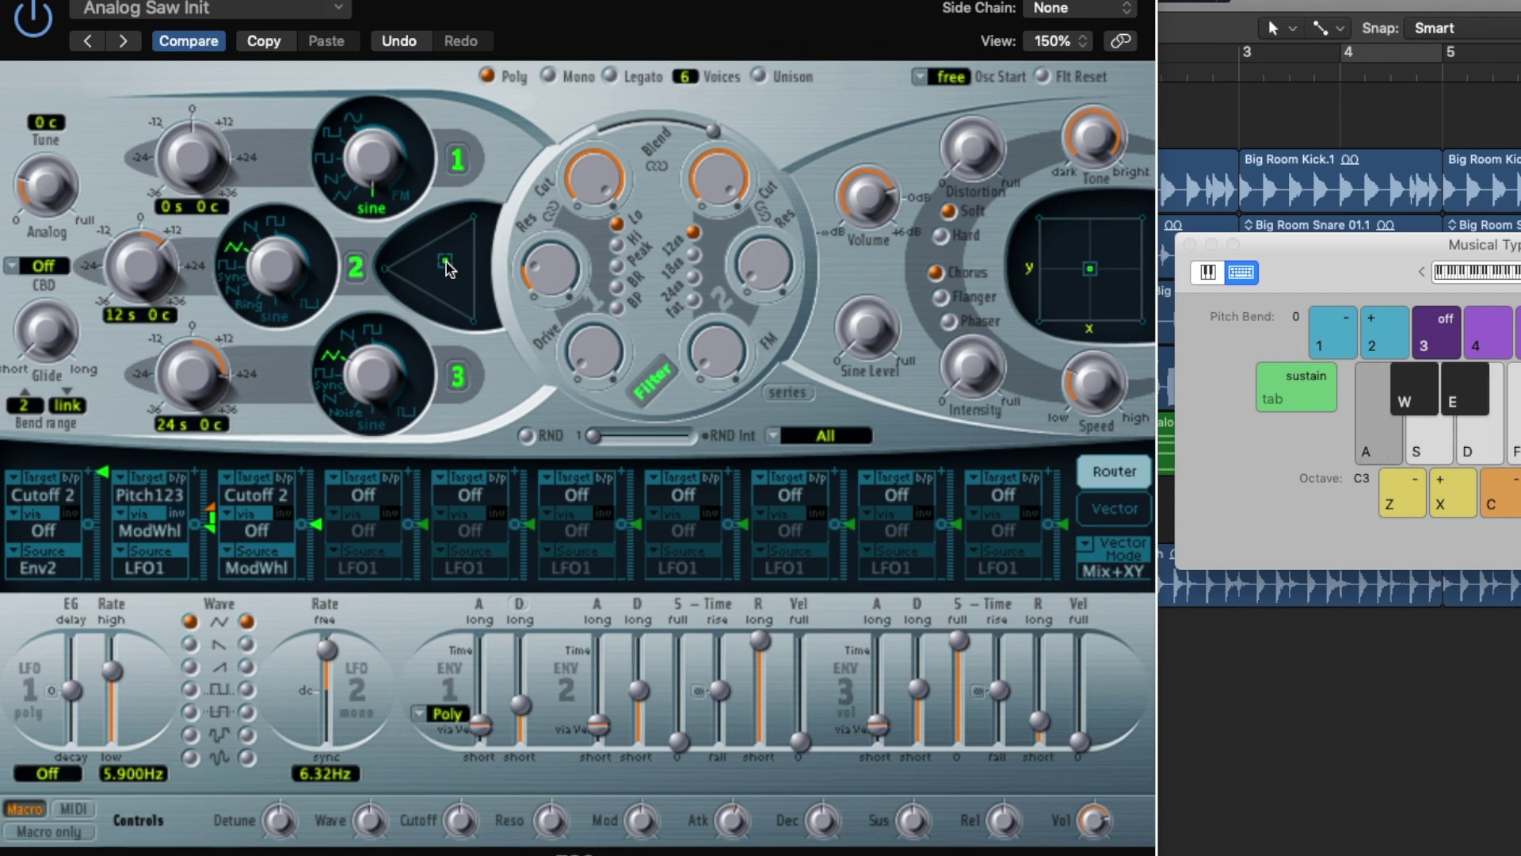
pyautogui.press('f')
pyautogui.press('s')
pyautogui.press('a')
pyautogui.press('d')
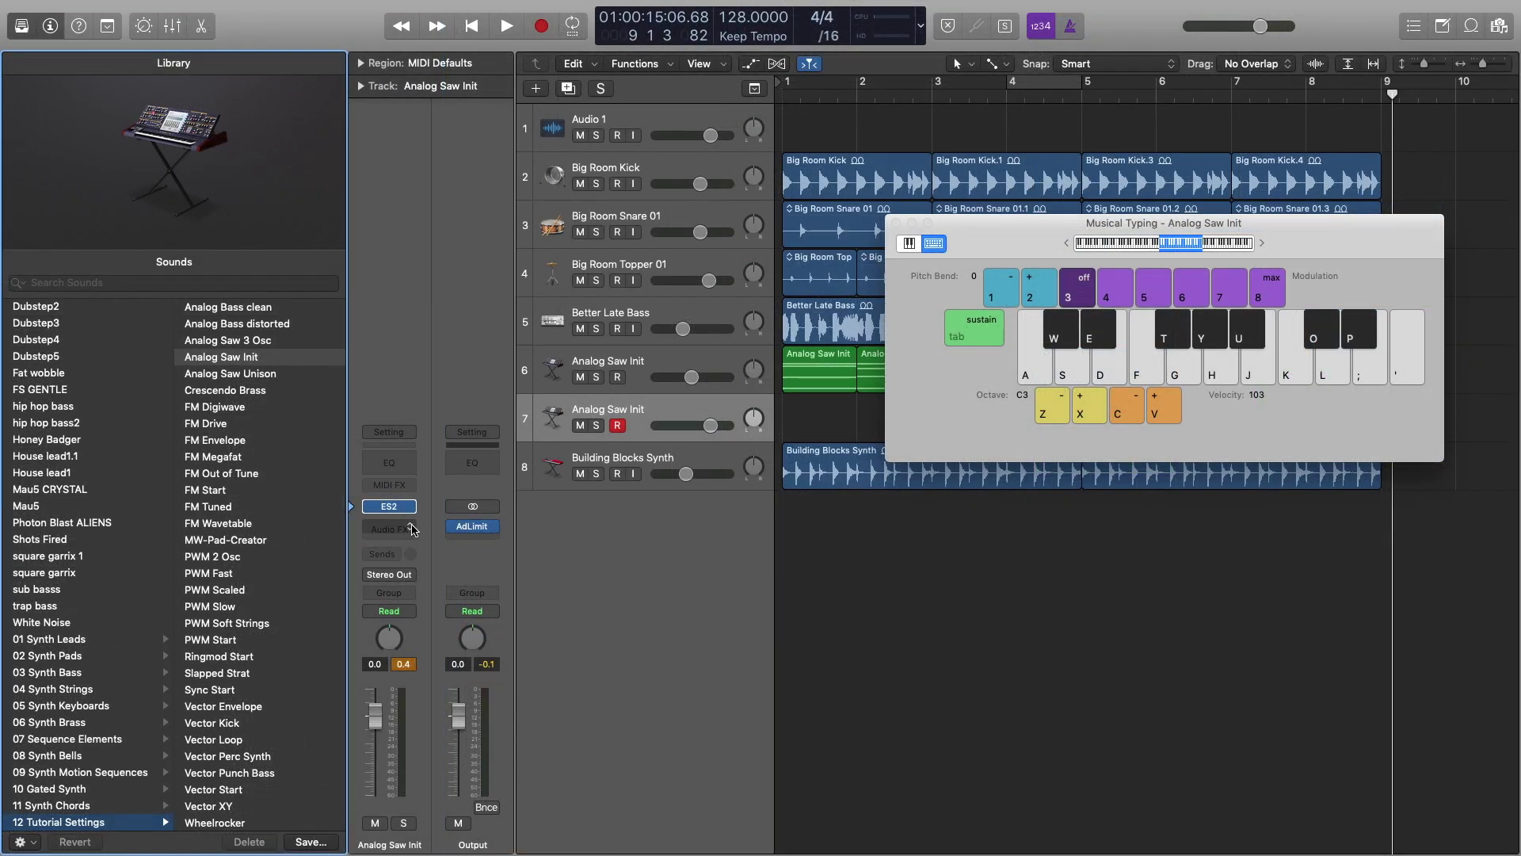
# Step: Insert a Stereo Compressor on the Analog Saw Init channel with a 3.1:1 ratio
pyautogui.click(412, 529)
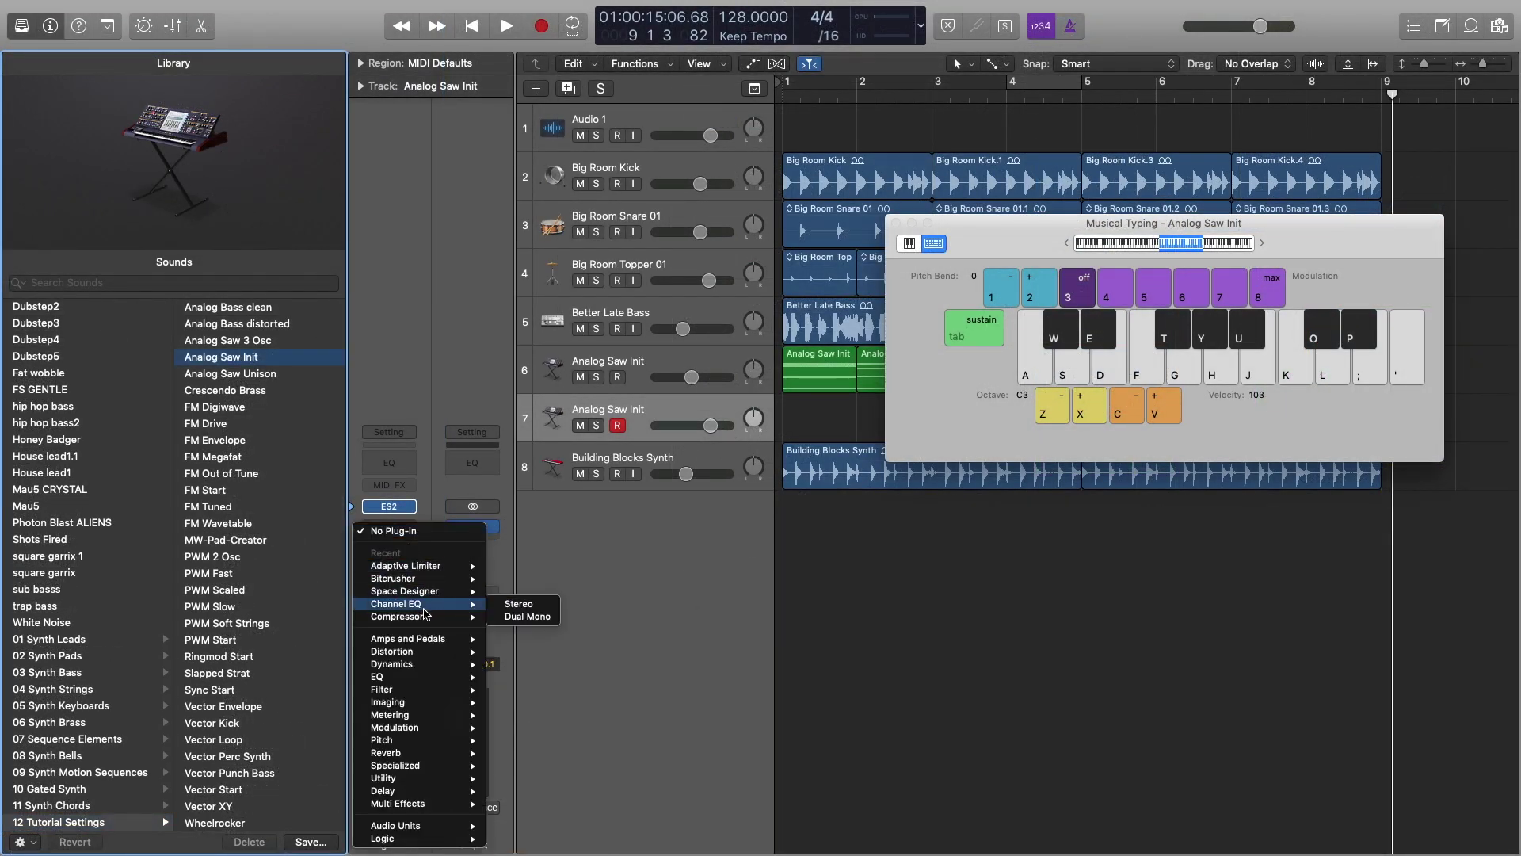
pyautogui.moveTo(422, 624)
pyautogui.click(517, 617)
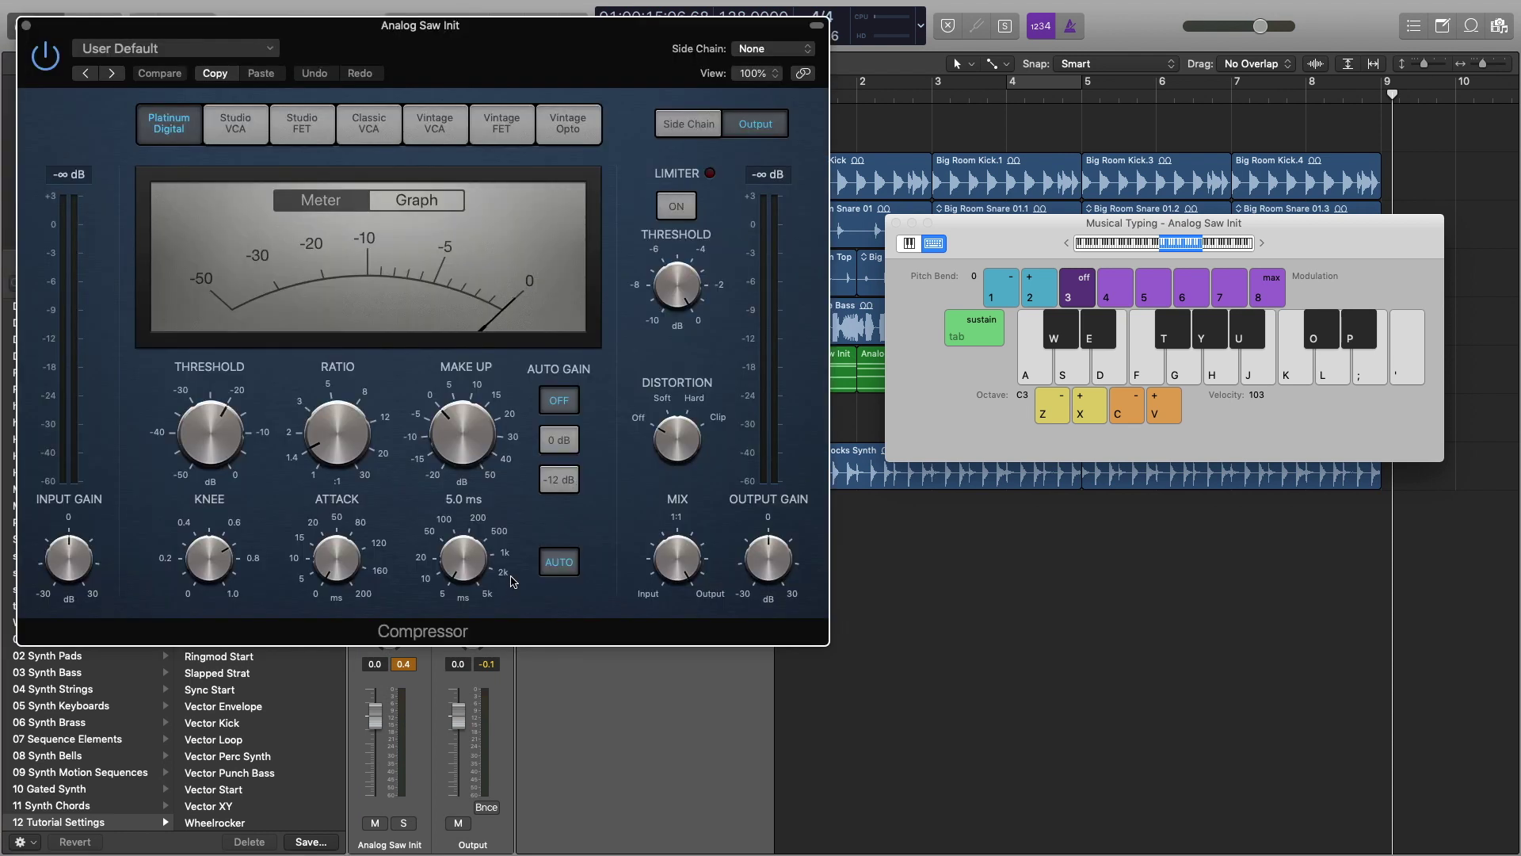
pyautogui.moveTo(337, 432); pyautogui.dragTo(337, 408)
pyautogui.click(216, 437)
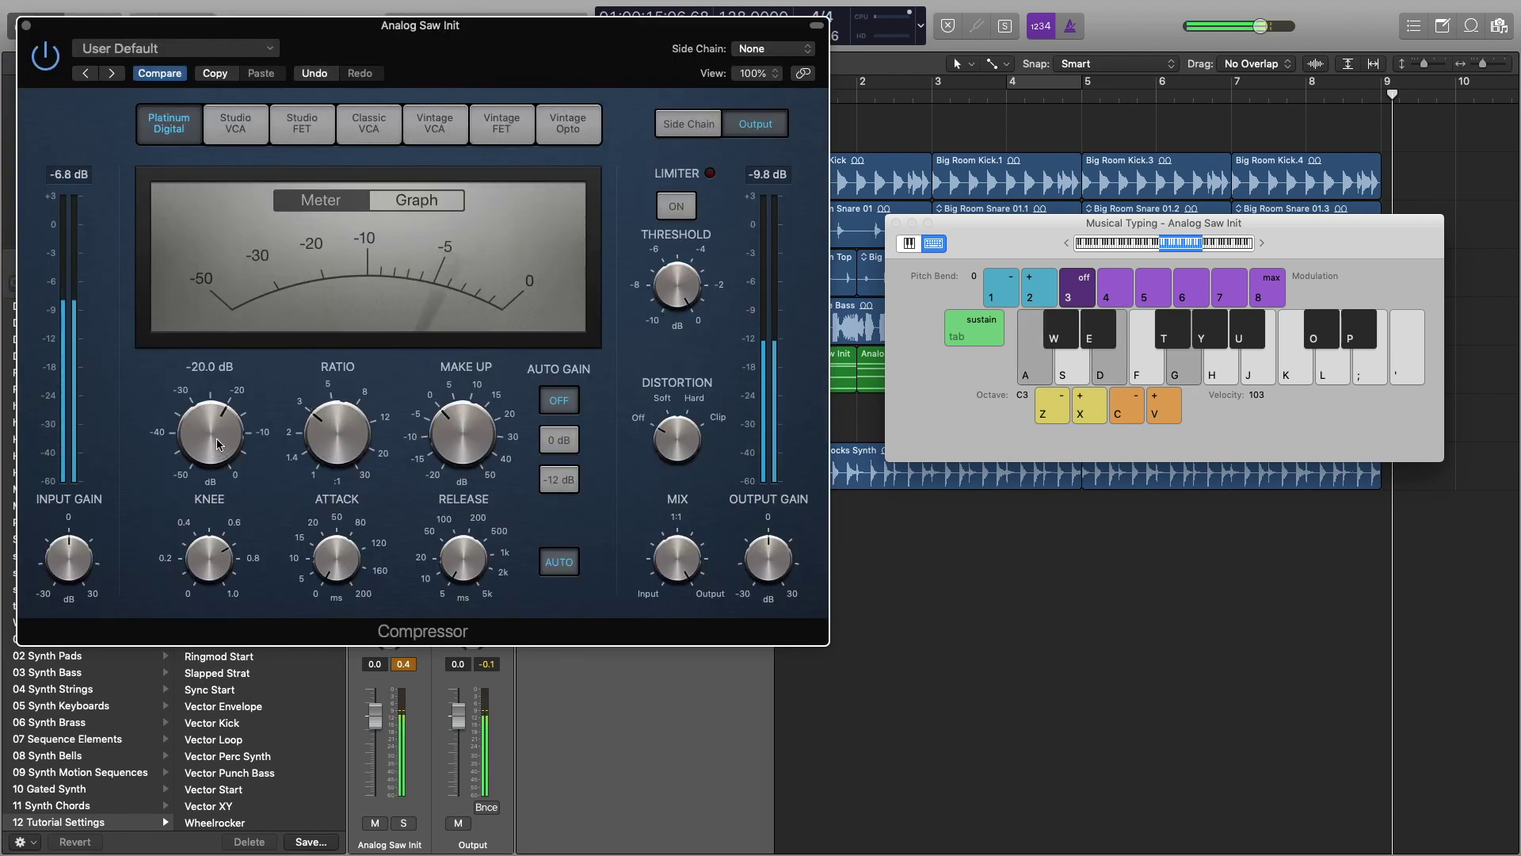
# Step: Set the Compressor threshold to -16 dB and audition chords through it
pyautogui.press('d')
pyautogui.press('g')
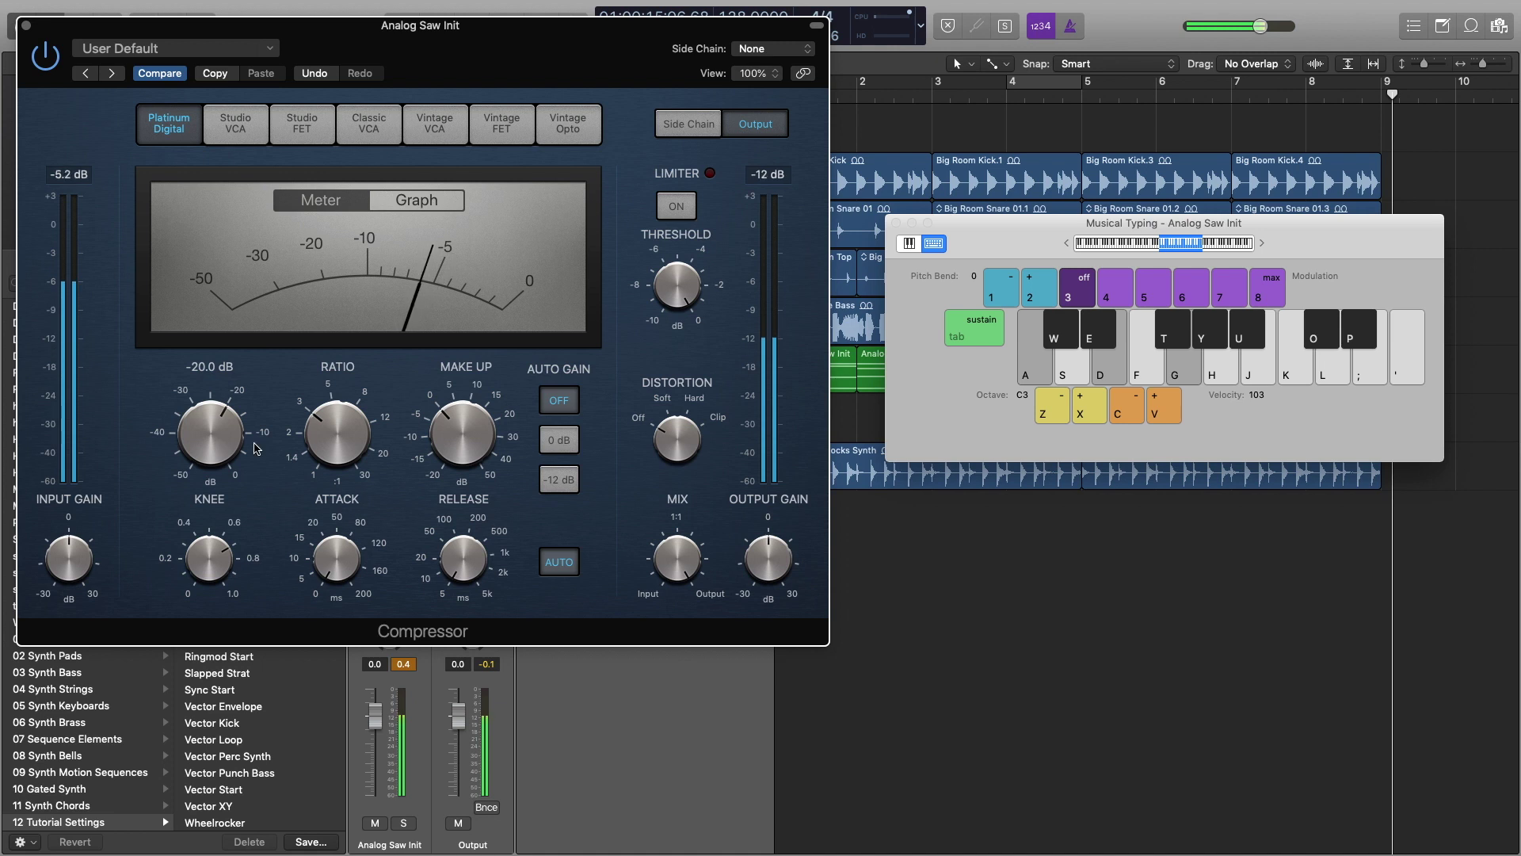
pyautogui.moveTo(231, 432); pyautogui.dragTo(227, 426)
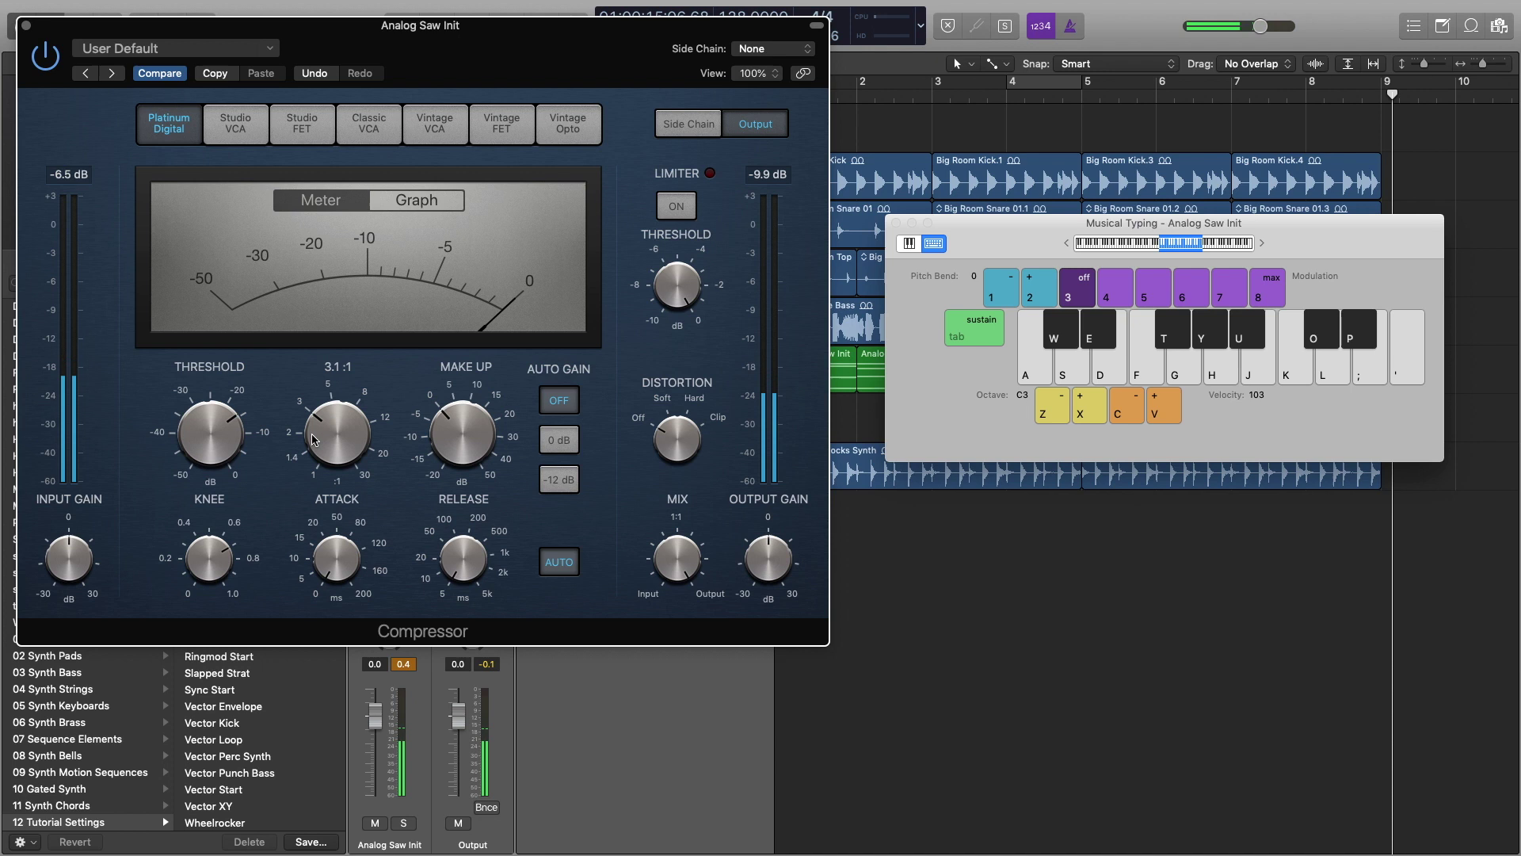
pyautogui.click(226, 442)
pyautogui.press('a')
pyautogui.press('d')
pyautogui.press('g')
pyautogui.press('f')
pyautogui.press('h')
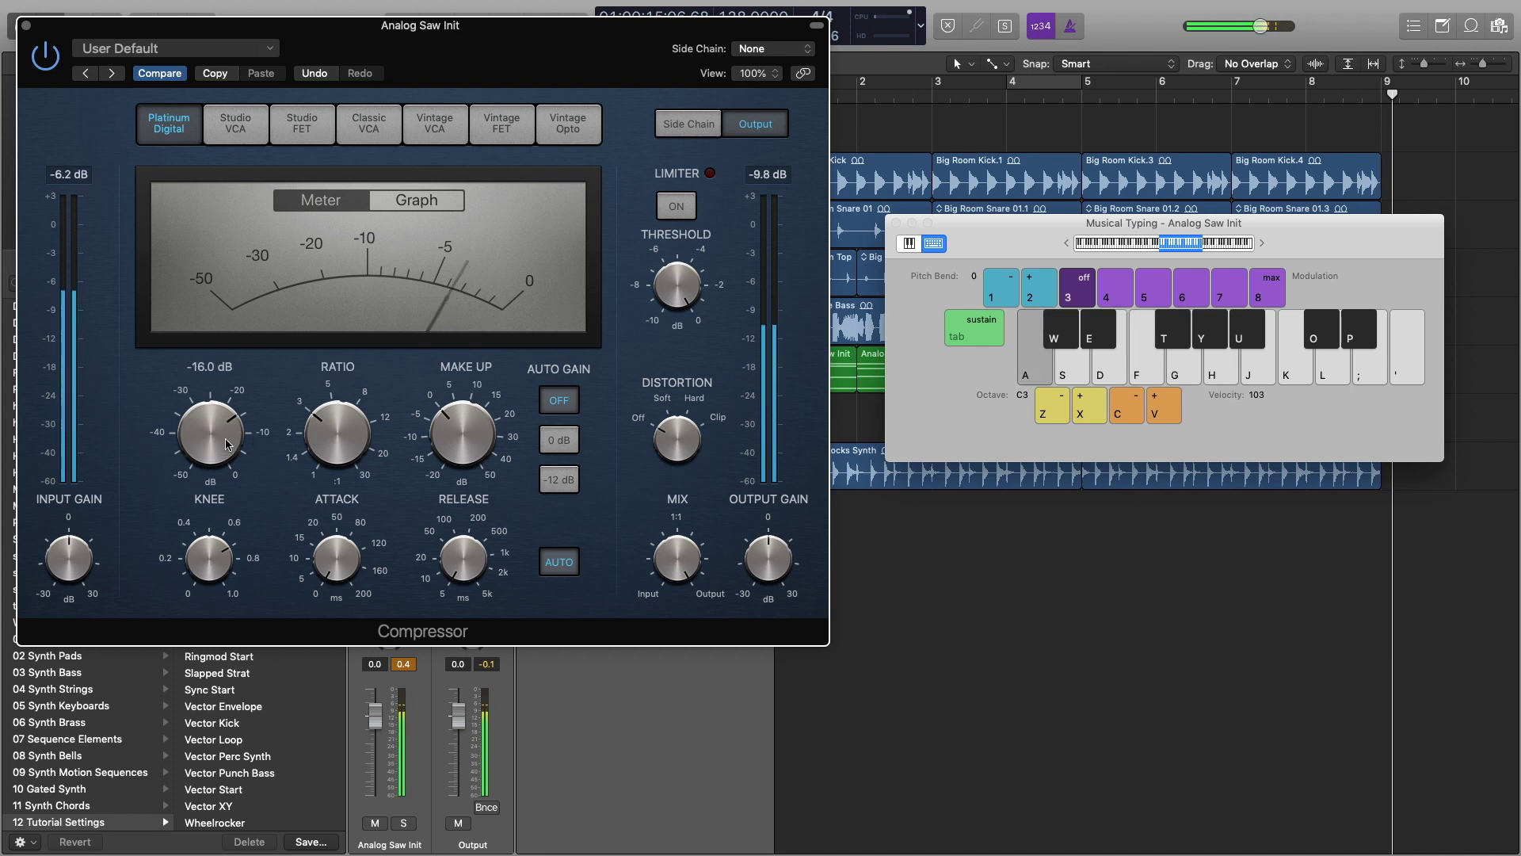
pyautogui.press('d')
pyautogui.press('g')
pyautogui.press('f')
pyautogui.press('h')
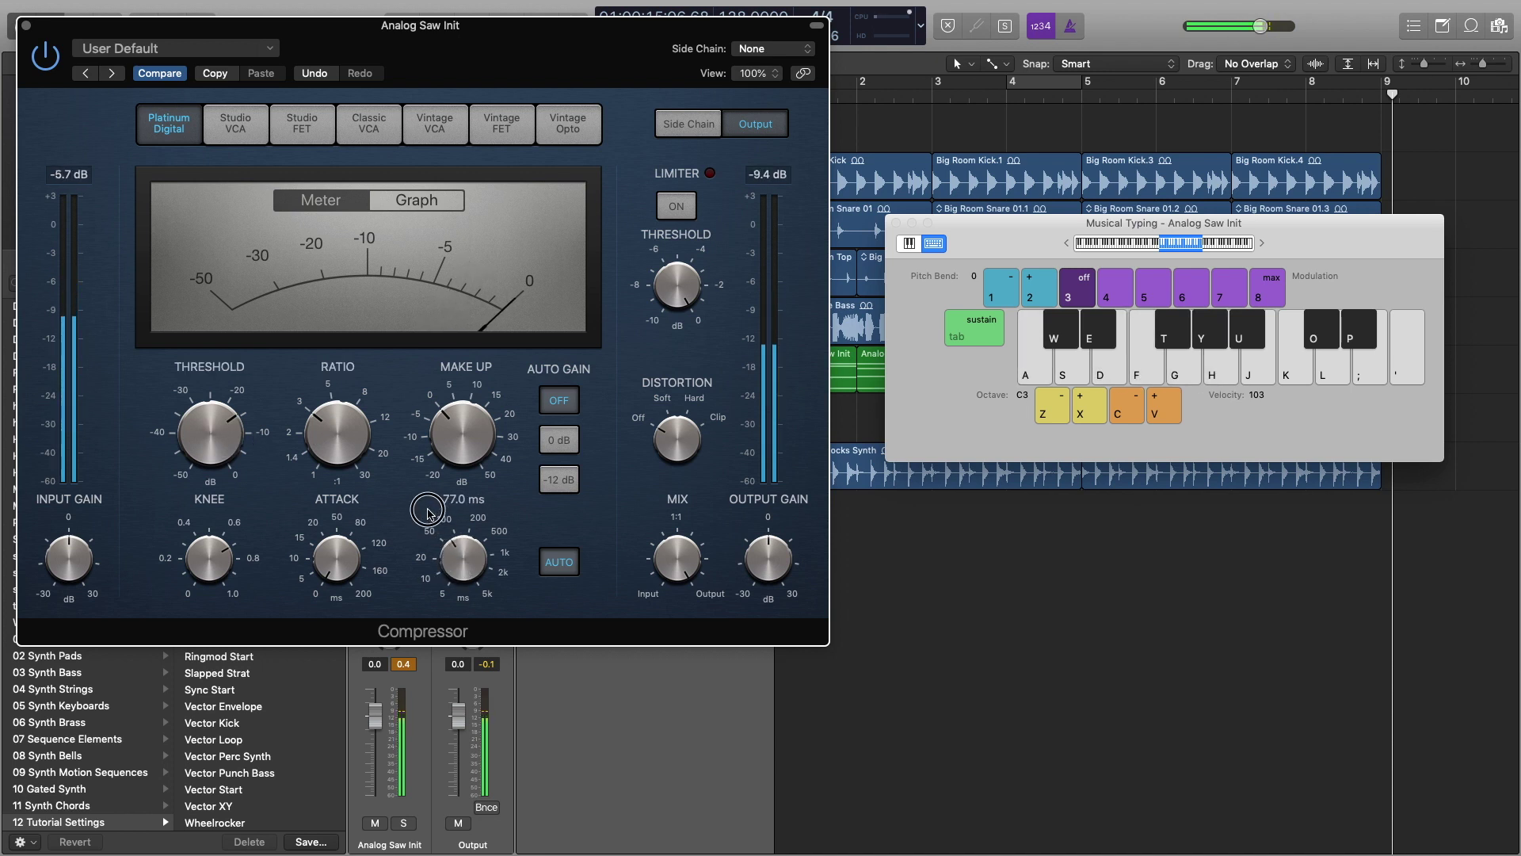
pyautogui.press('a')
pyautogui.press('d')
pyautogui.press('a')
pyautogui.press('f')
pyautogui.press('h')
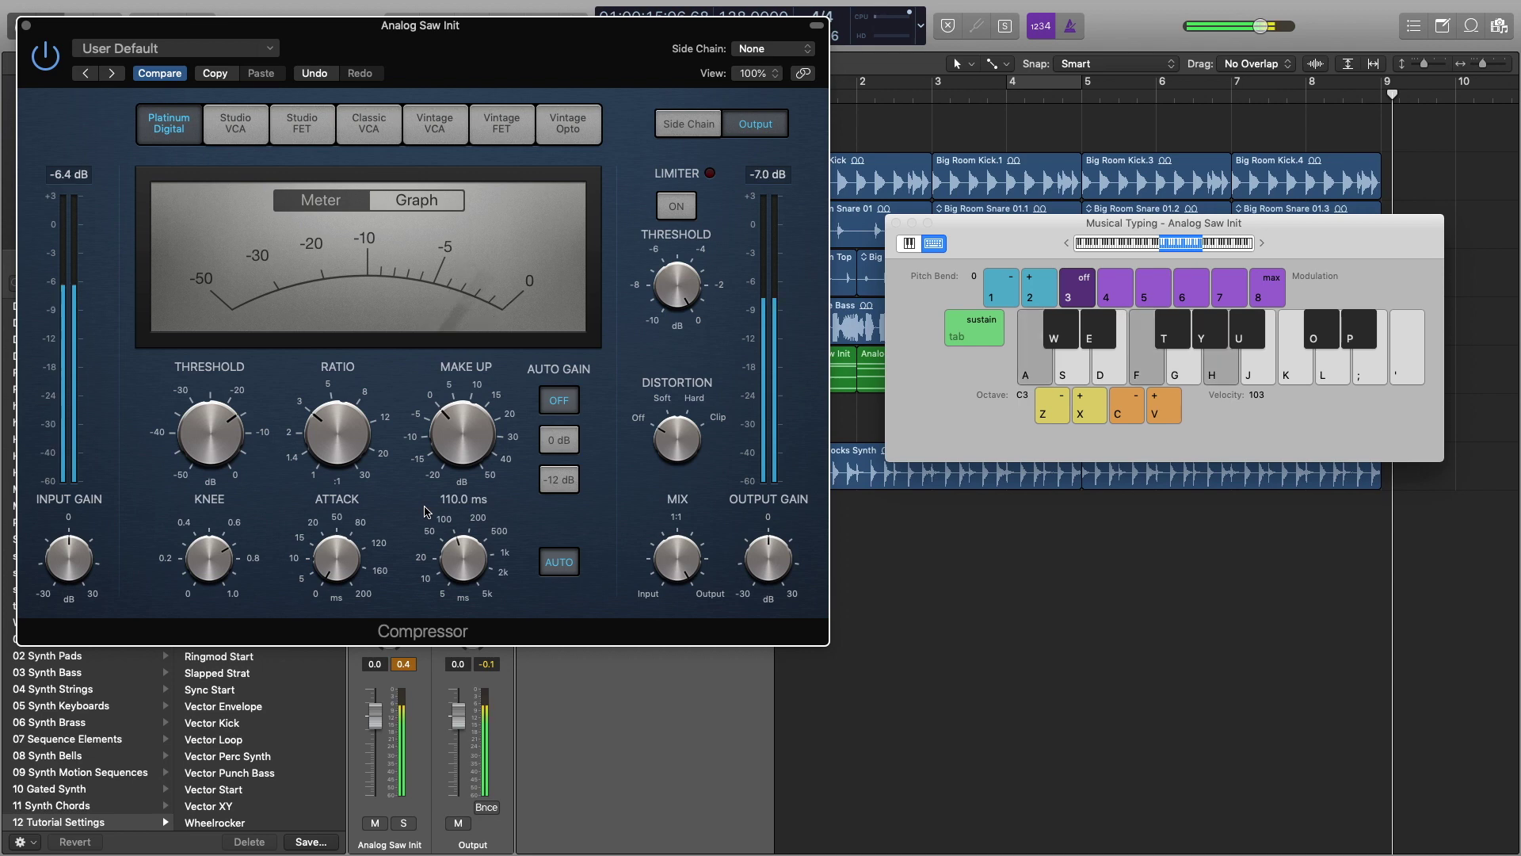
pyautogui.press('h')
pyautogui.press('g')
pyautogui.press('d')
# Step: Set the Compressor release to 61 ms, check the sound, and close its window
pyautogui.moveTo(463, 554); pyautogui.dragTo(466, 572)
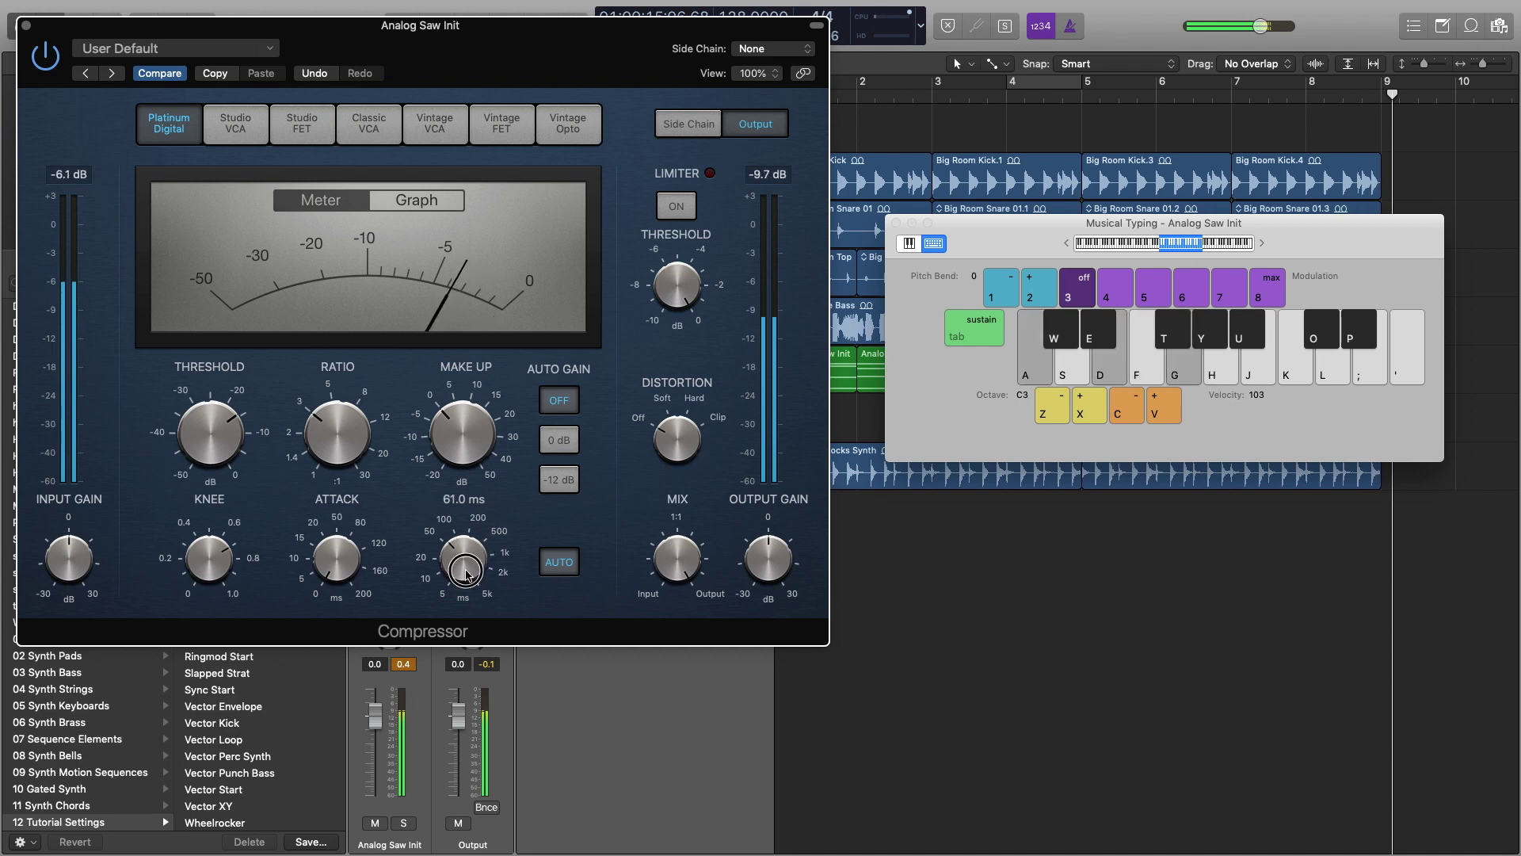
pyautogui.press('a')
pyautogui.press('d')
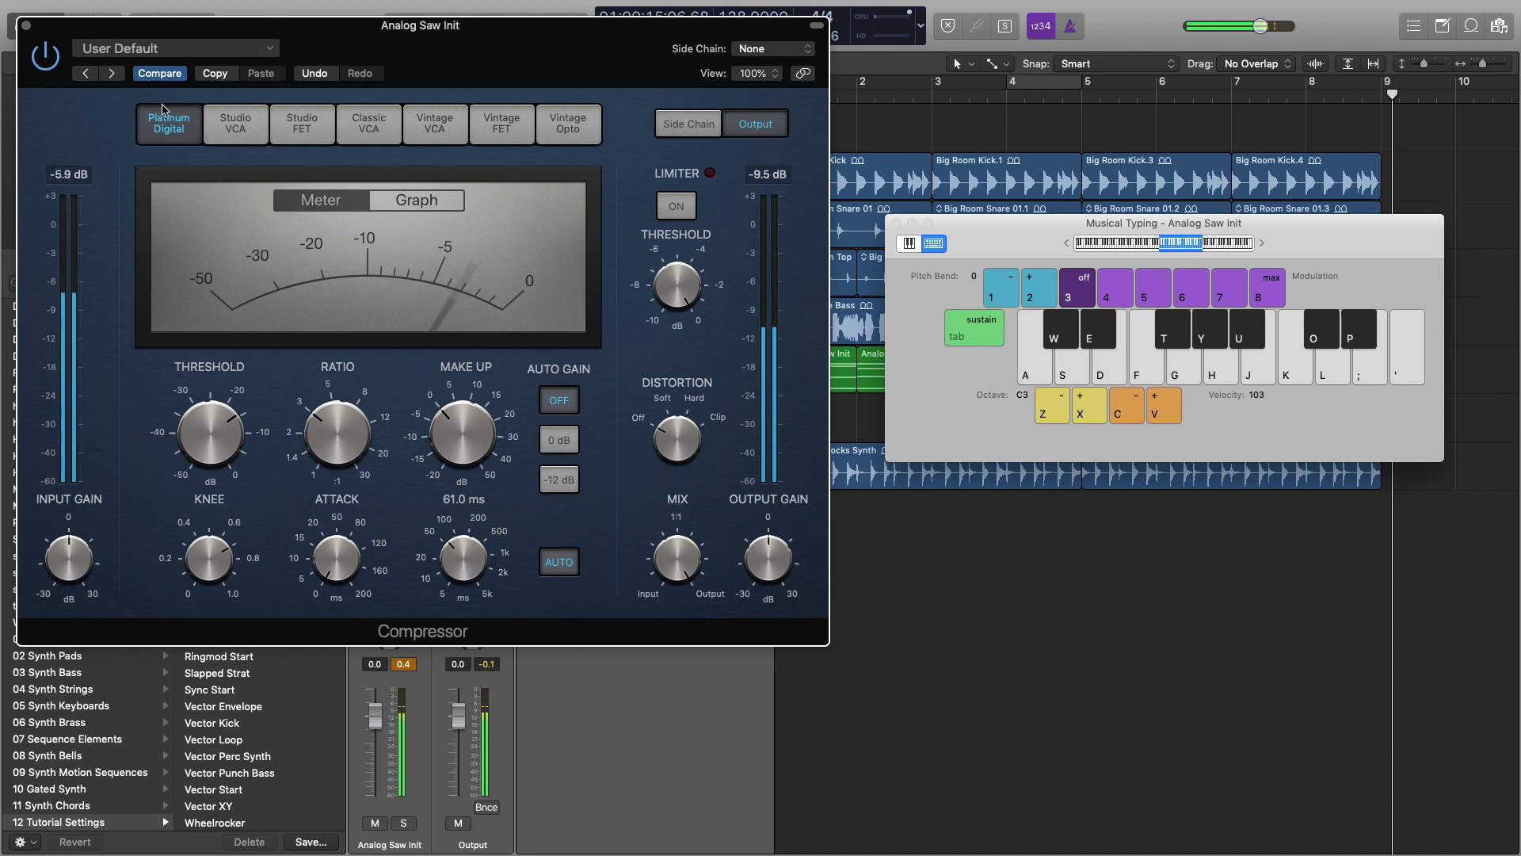
pyautogui.click(26, 26)
# Step: Insert a stereo Space Designer reverb in the slot after the Compressor
pyautogui.click(389, 540)
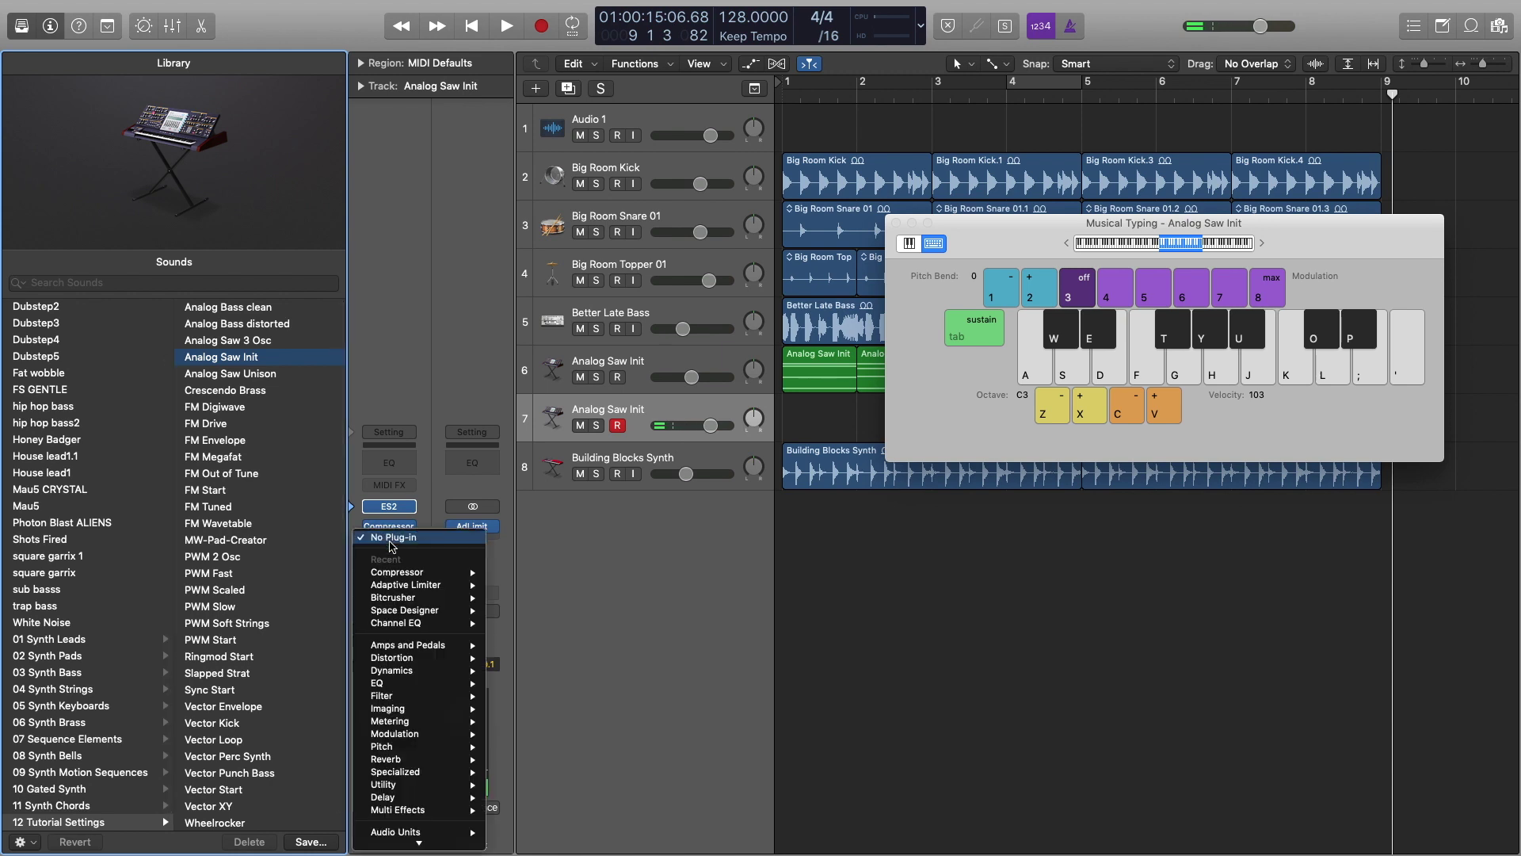
pyautogui.moveTo(424, 614)
pyautogui.click(523, 610)
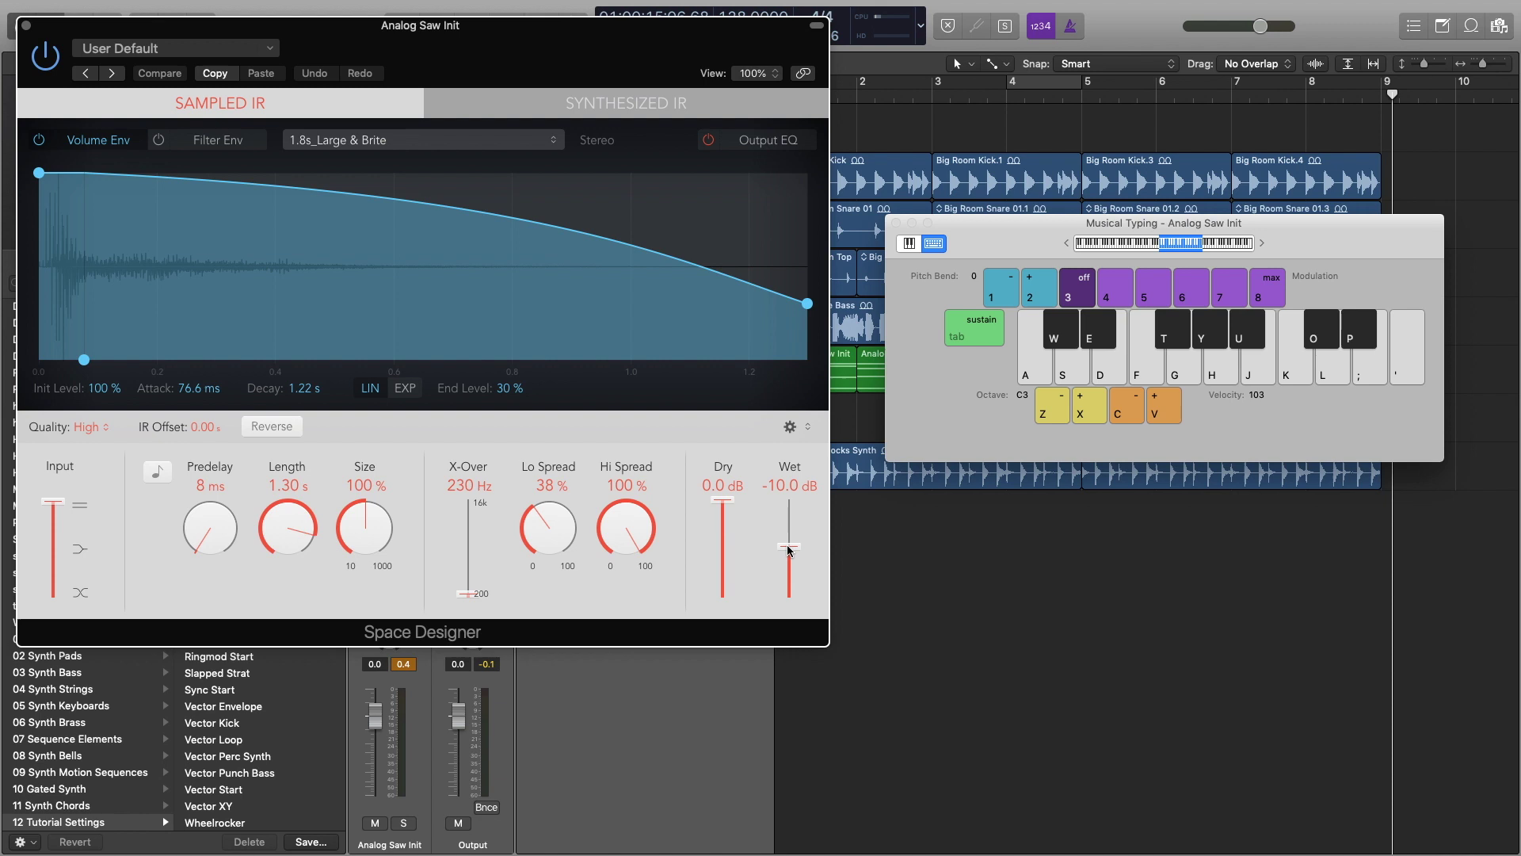
# Step: Lower the reverb wet level to -14.5 dB and play notes to hear it
pyautogui.moveTo(789, 547); pyautogui.dragTo(789, 557)
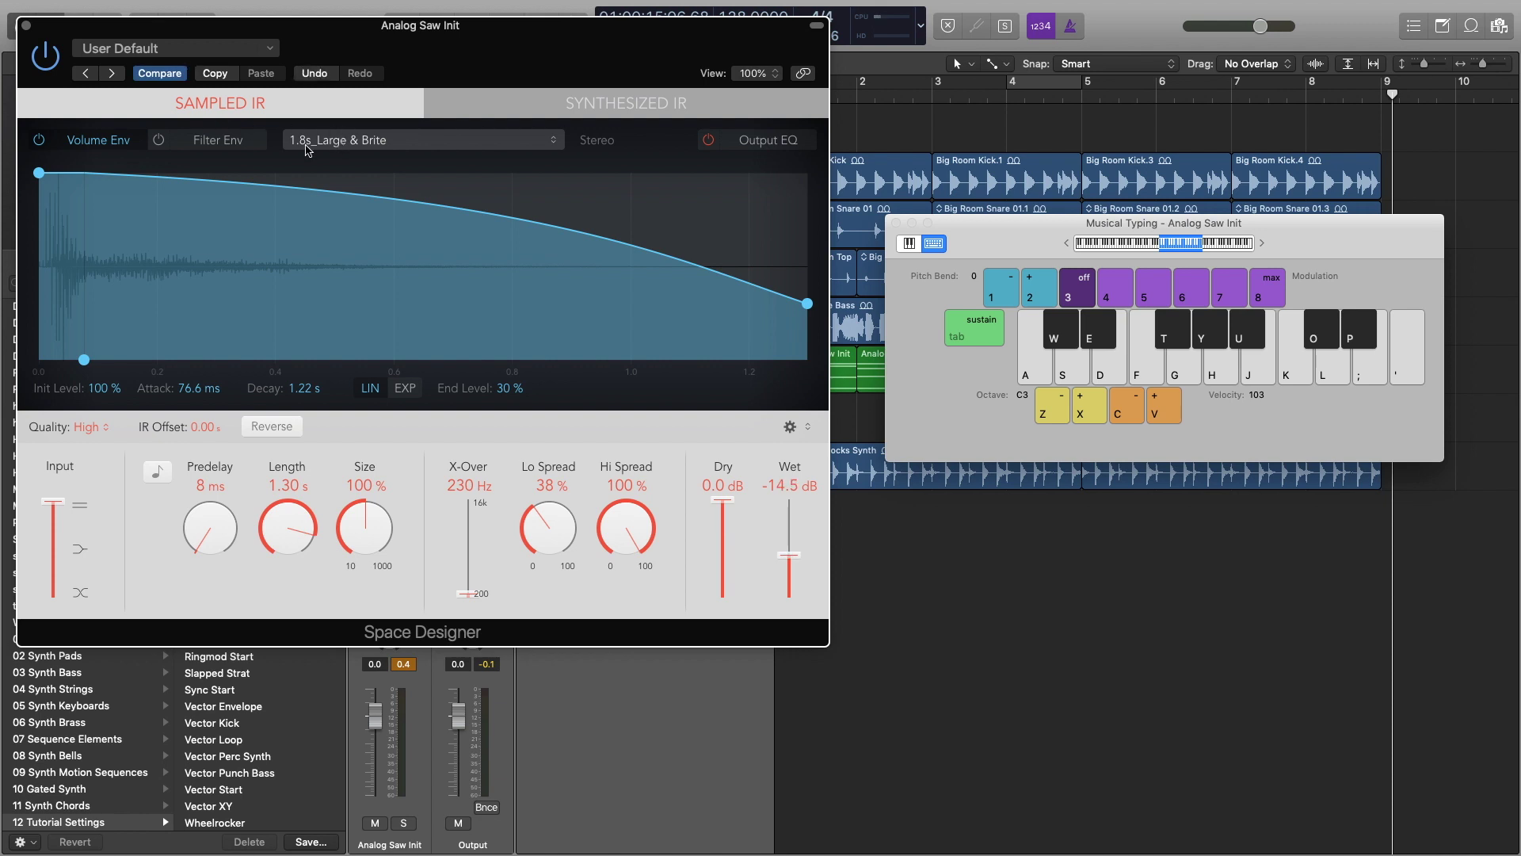
pyautogui.press('a')
pyautogui.press('d')
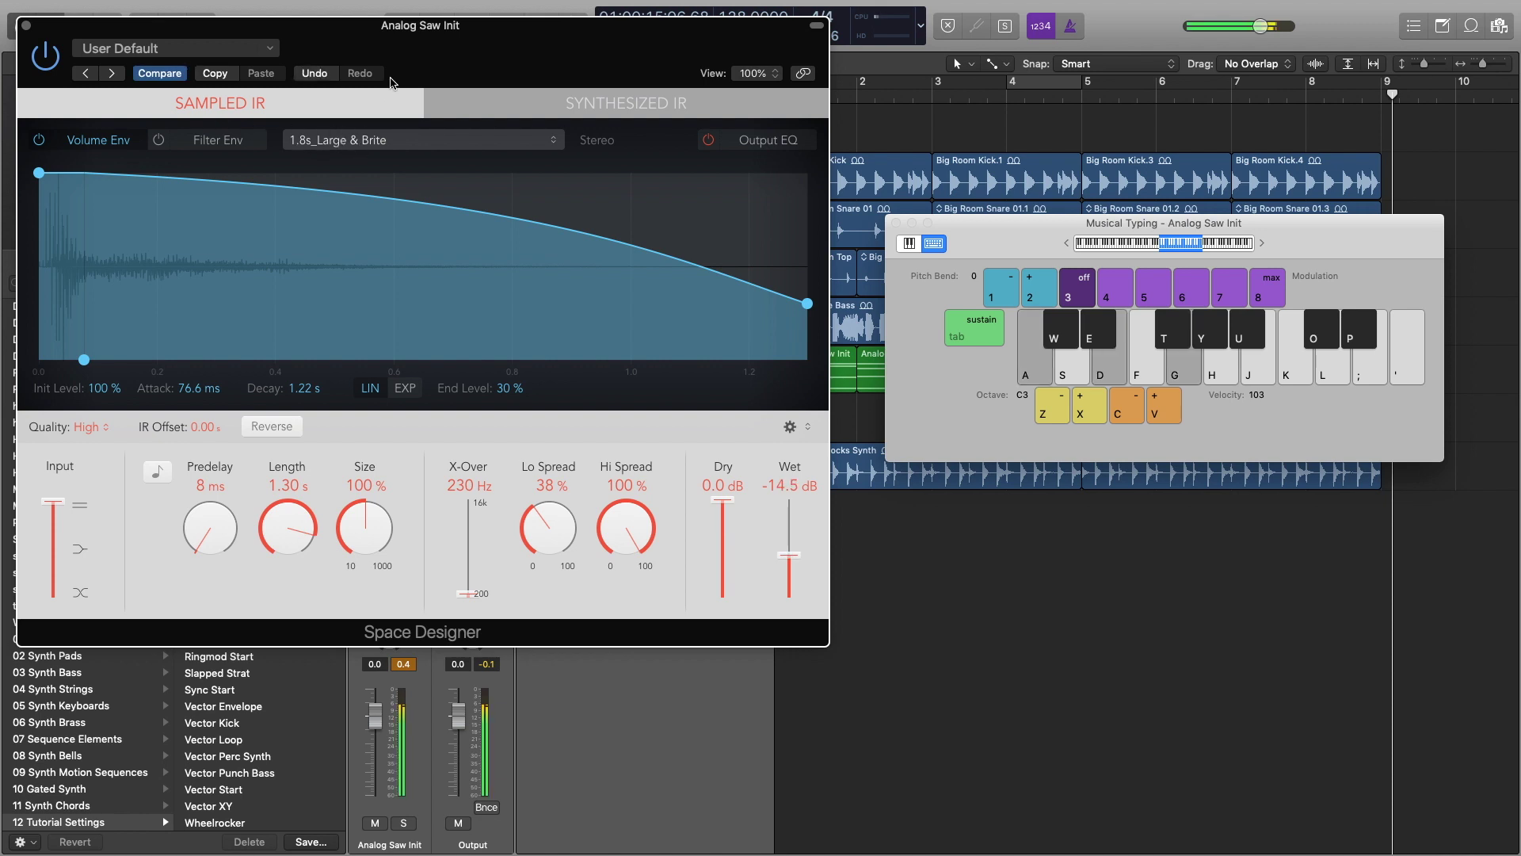
pyautogui.press('a')
pyautogui.press('d')
pyautogui.press('a')
pyautogui.press('f')
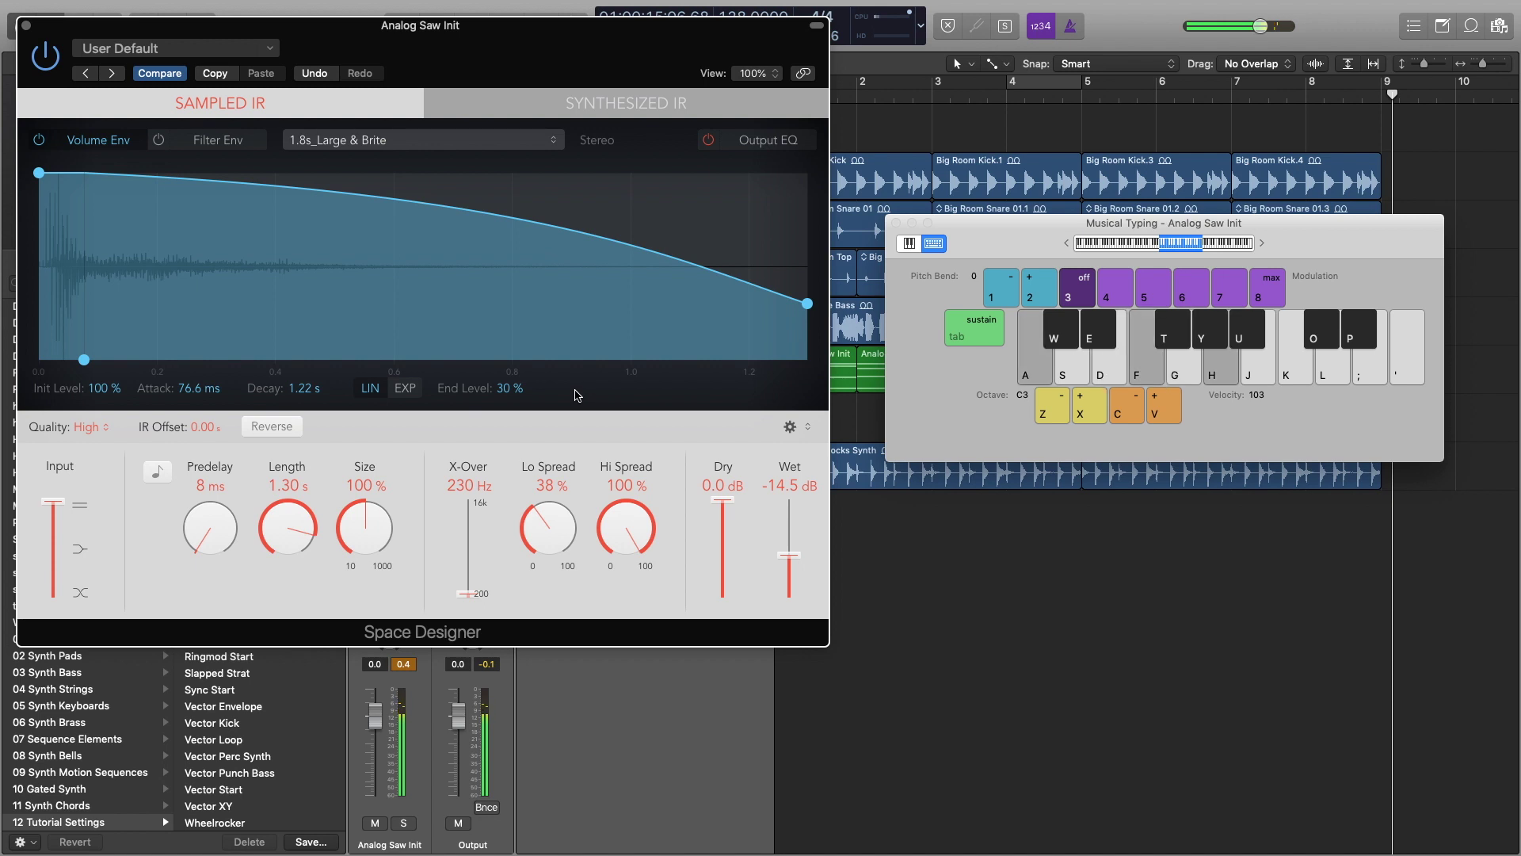
pyautogui.press('a')
pyautogui.press('d')
# Step: Drop the wet level further to -19.5 dB, audition the drier reverb, then close Space Designer
pyautogui.moveTo(789, 562); pyautogui.dragTo(789, 570)
pyautogui.press('a')
pyautogui.press('d')
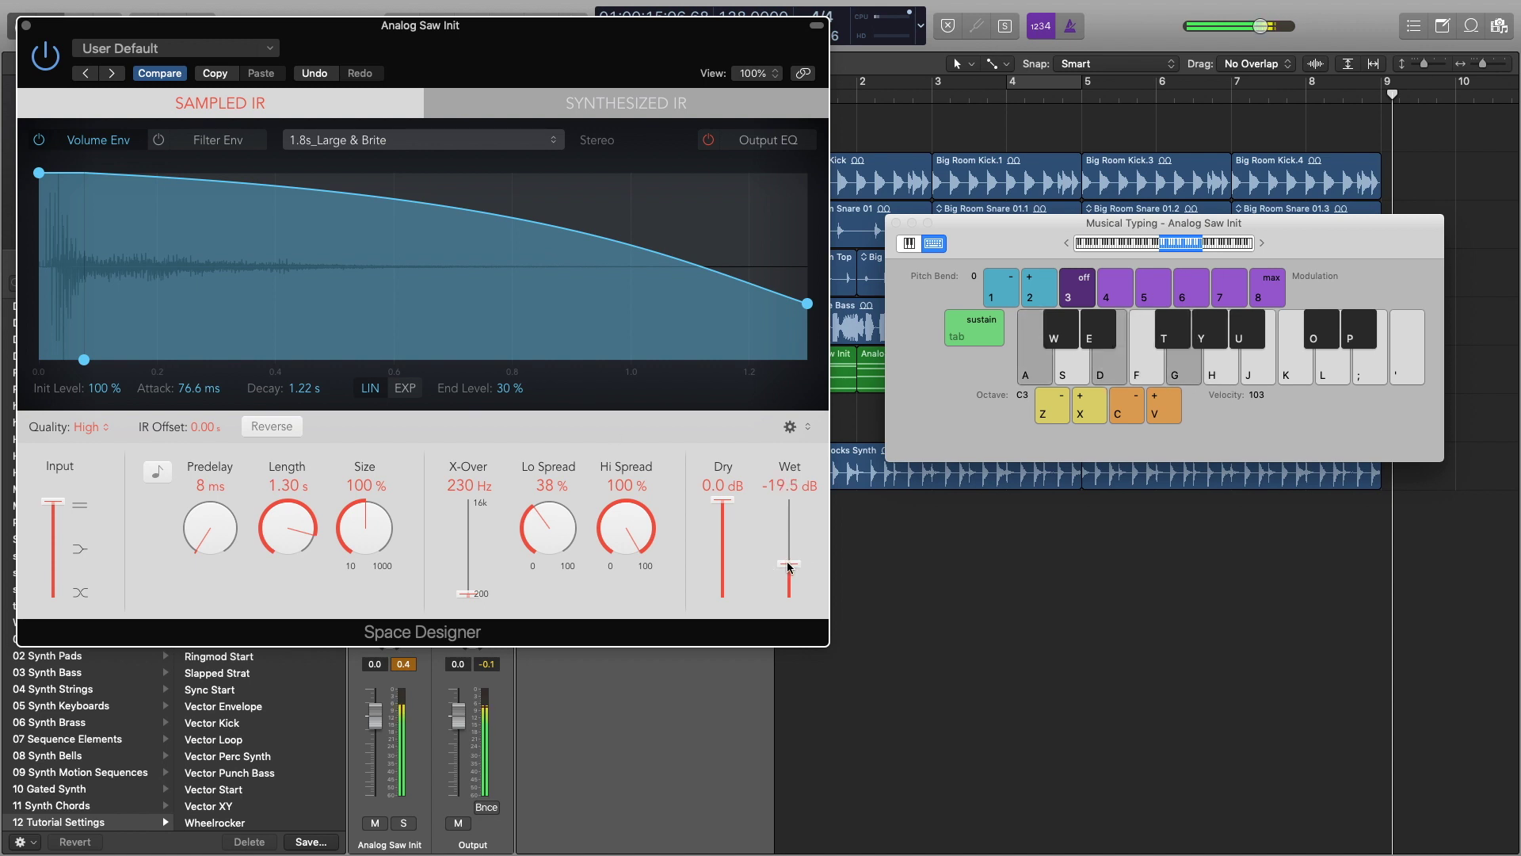
pyautogui.press('h')
pyautogui.press('d')
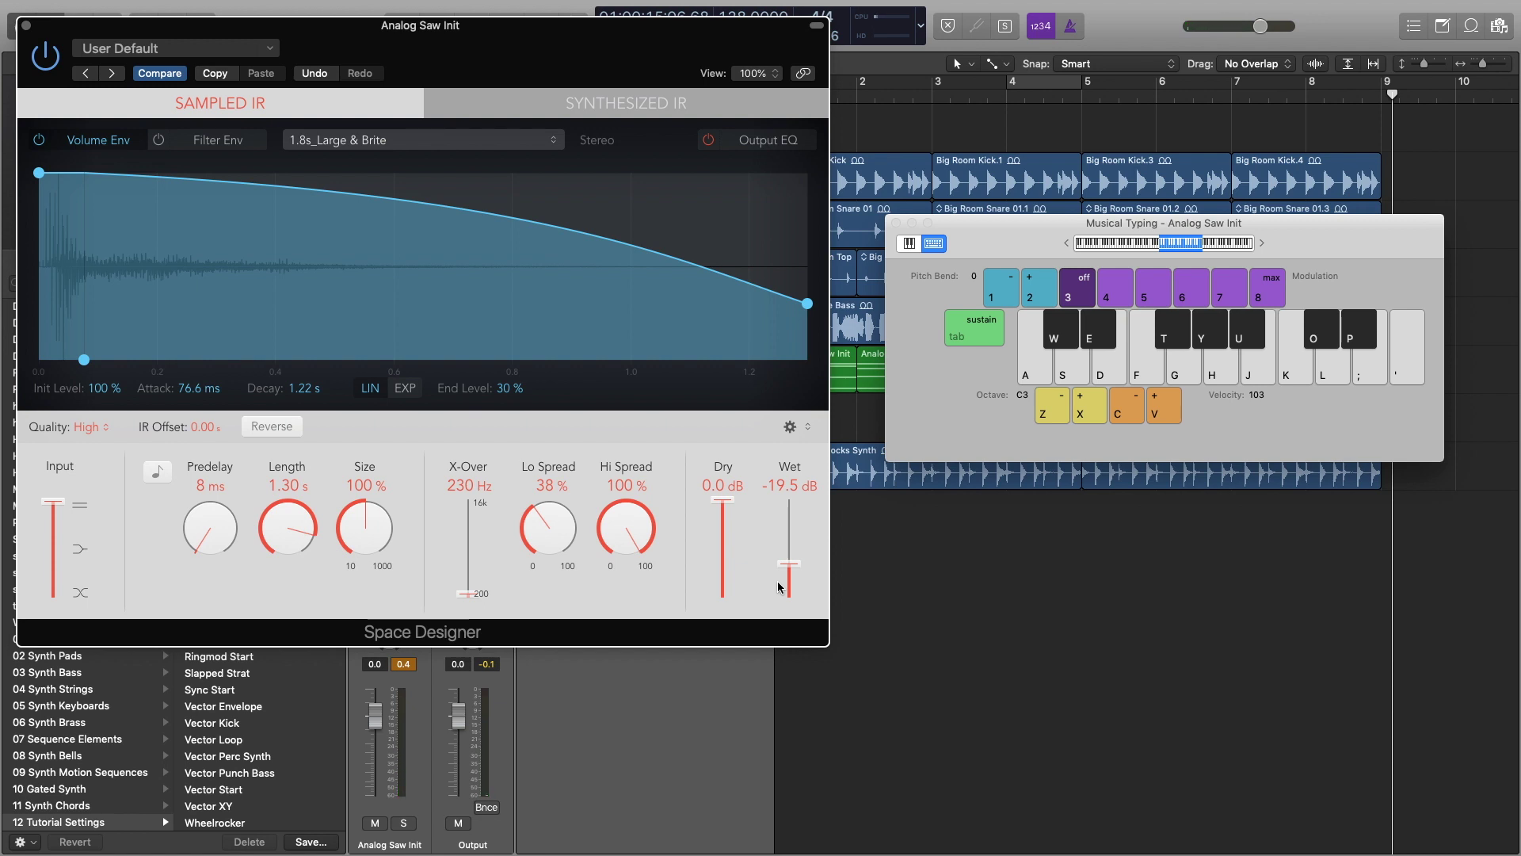
pyautogui.press('a')
pyautogui.press('d')
pyautogui.press('g')
pyautogui.press('f')
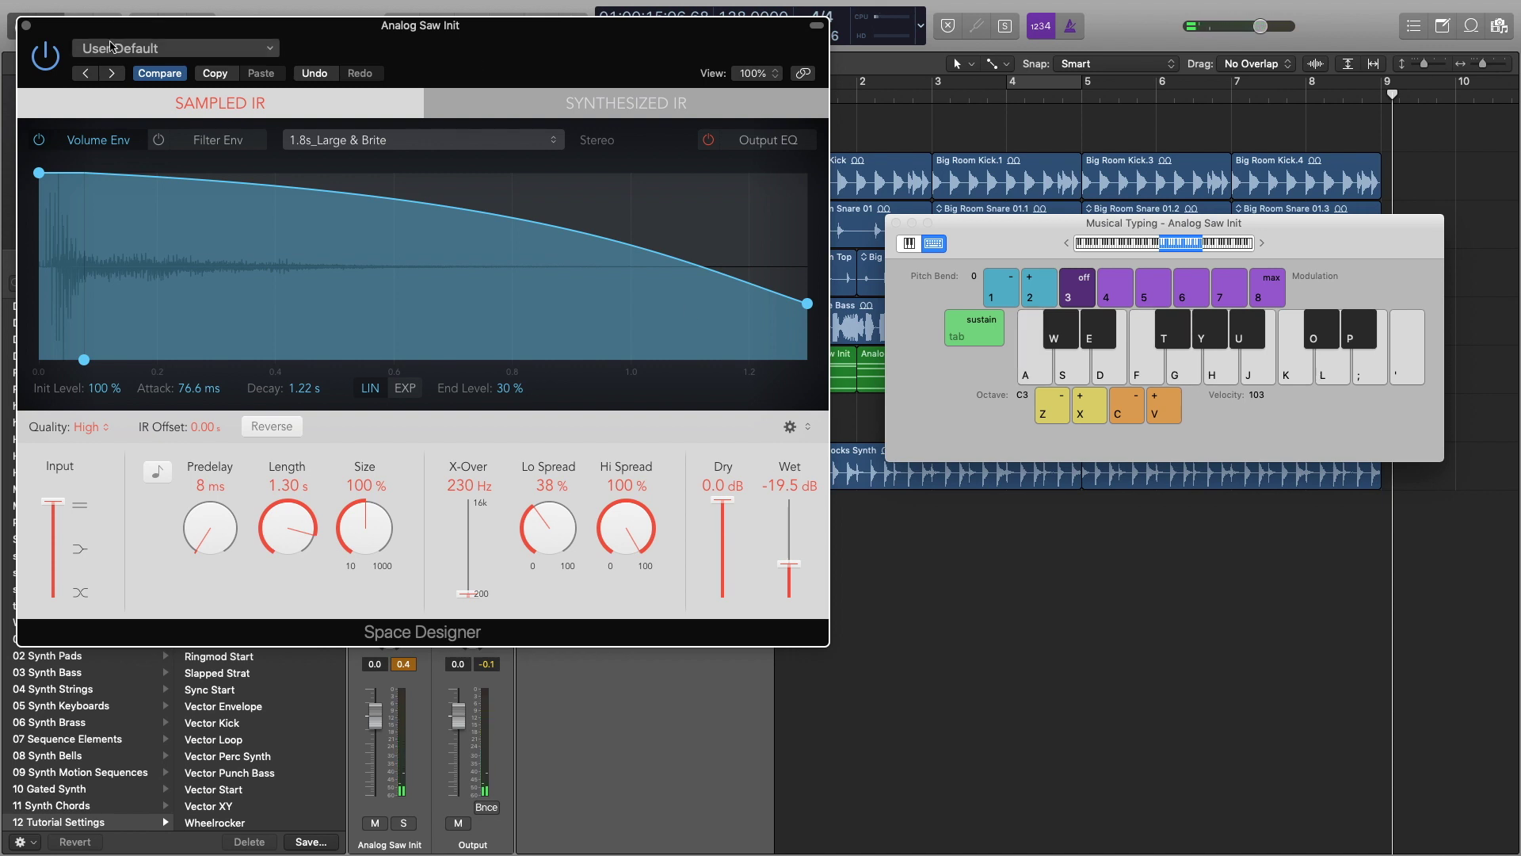
pyautogui.click(26, 29)
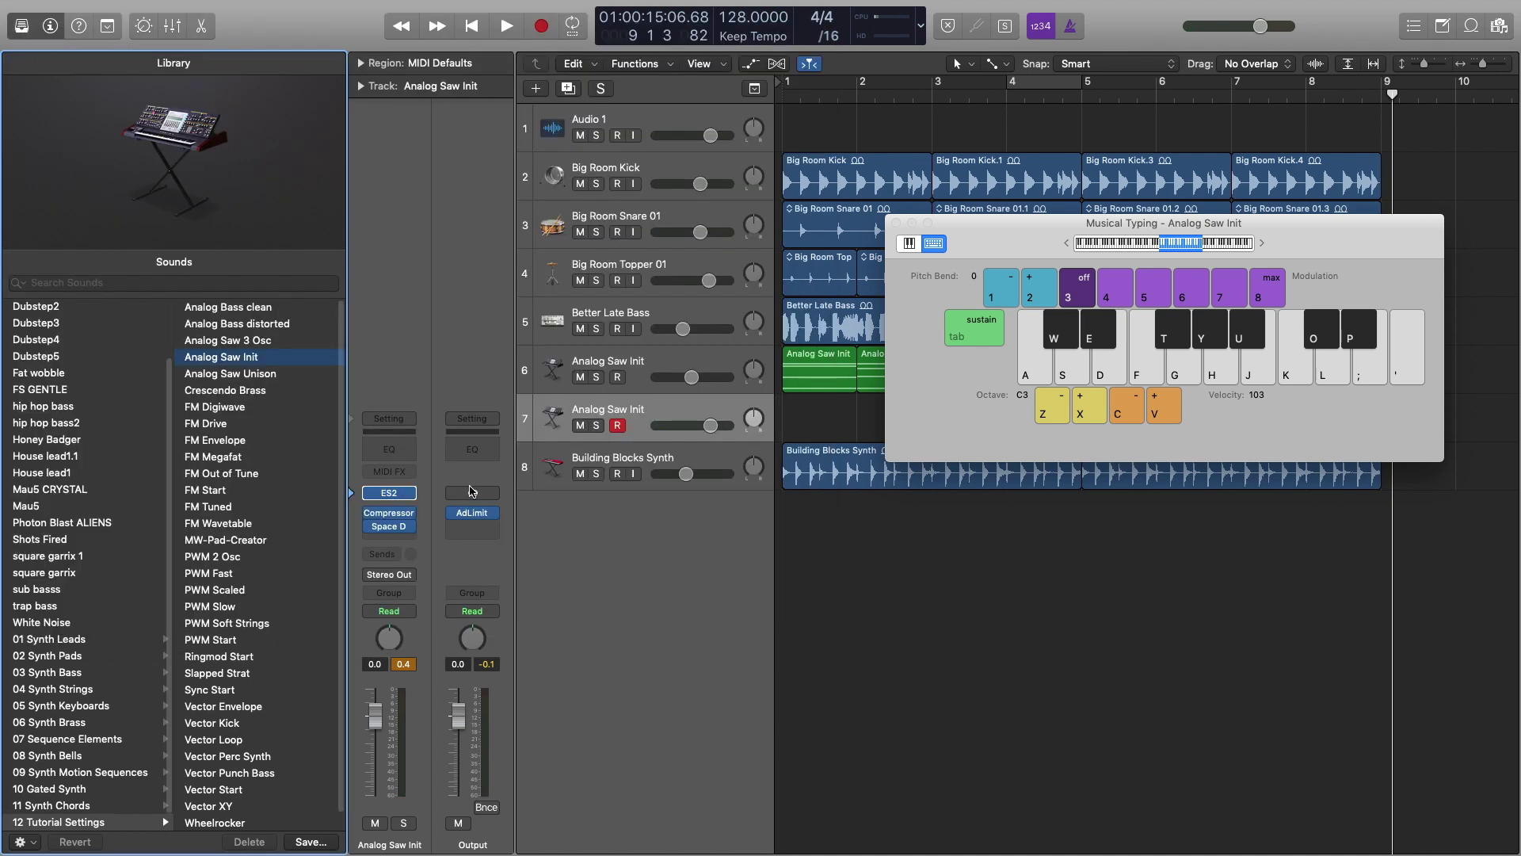
# Step: Insert a Channel EQ after the reverb and boost a 1300 Hz band by +6.5 dB
pyautogui.click(408, 530)
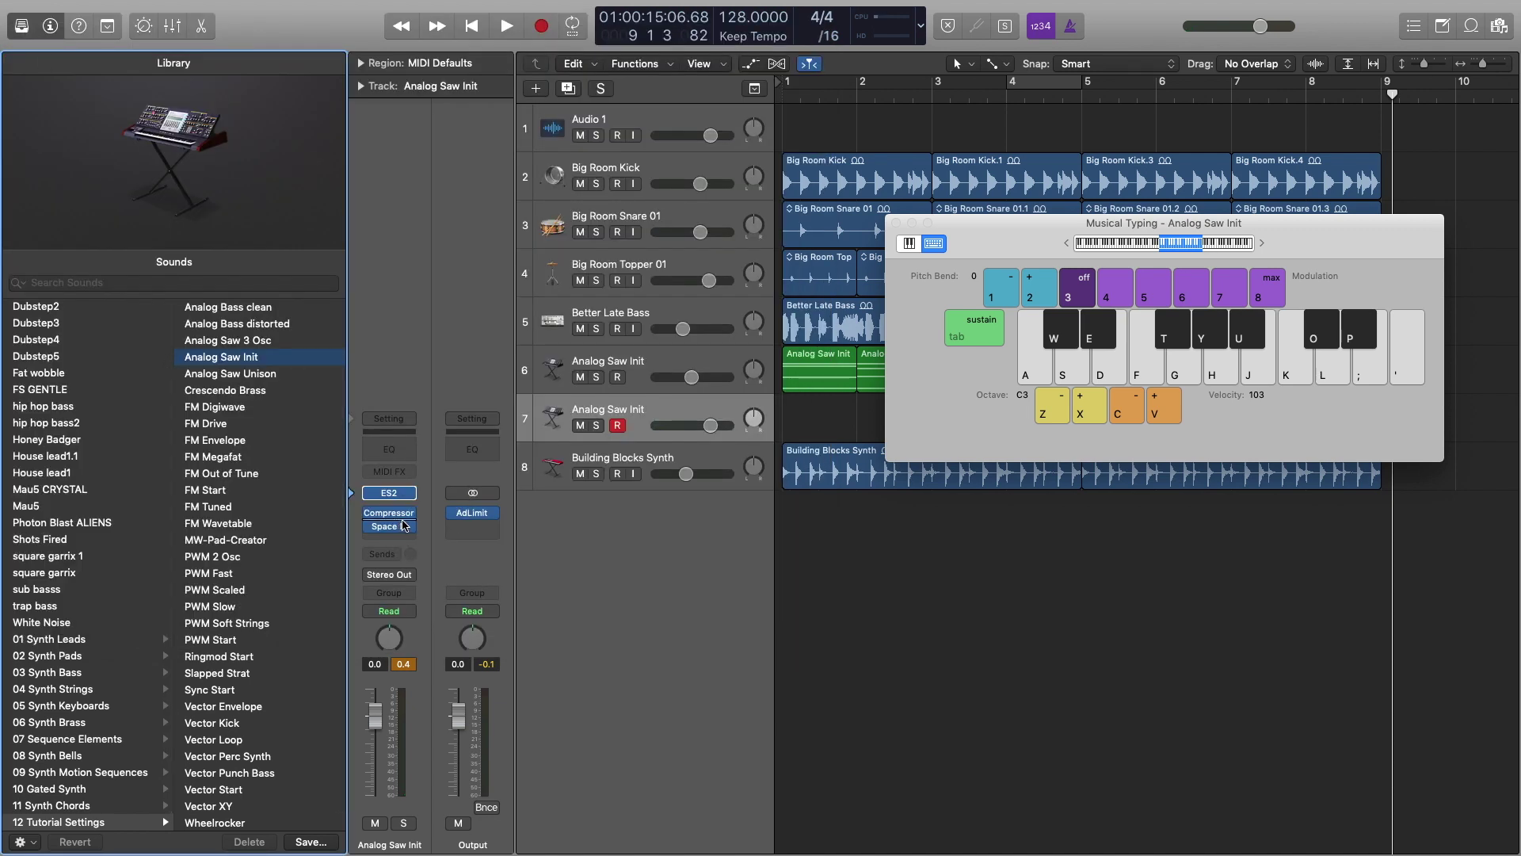
pyautogui.click(389, 449)
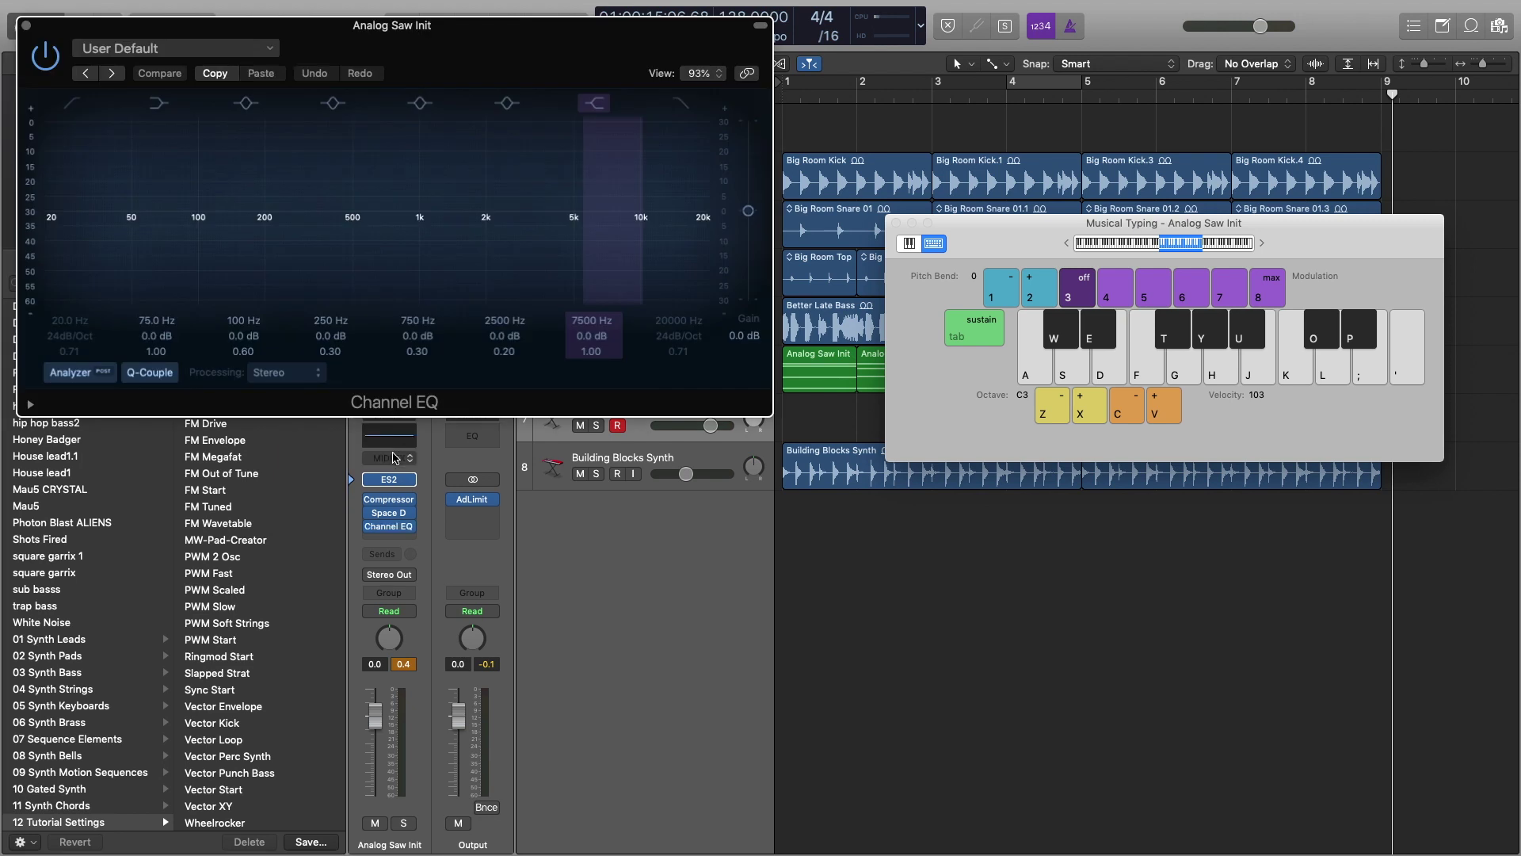
pyautogui.moveTo(613, 211); pyautogui.dragTo(432, 192)
# Step: Play several test chords with Musical Typing to audition the brighter EQ
pyautogui.press('a')
pyautogui.press('d')
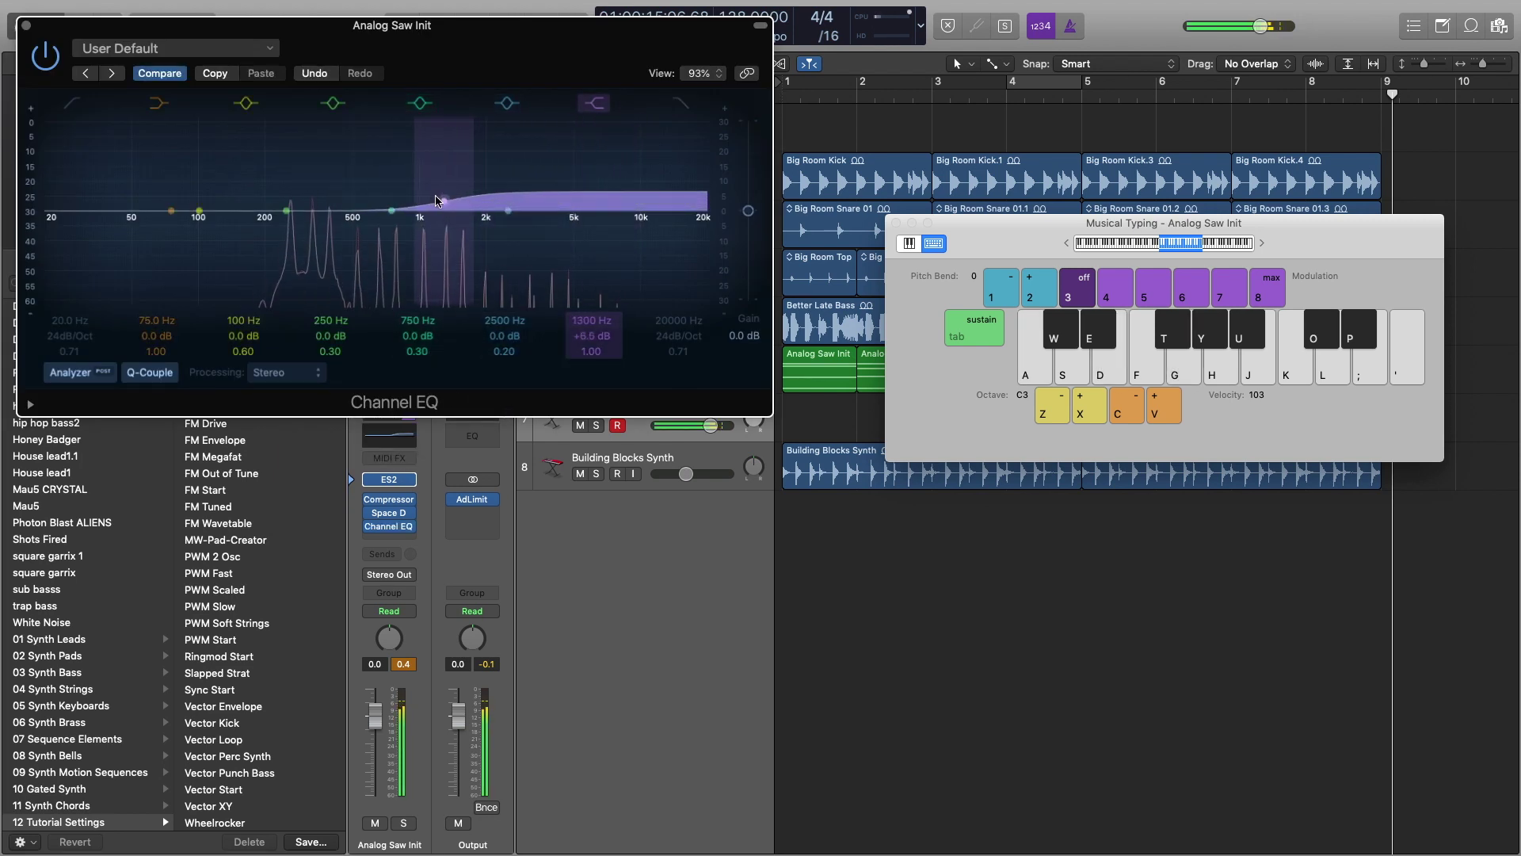
pyautogui.press('a')
pyautogui.press('f')
pyautogui.press('h')
pyautogui.press('a')
pyautogui.press('d')
pyautogui.press('g')
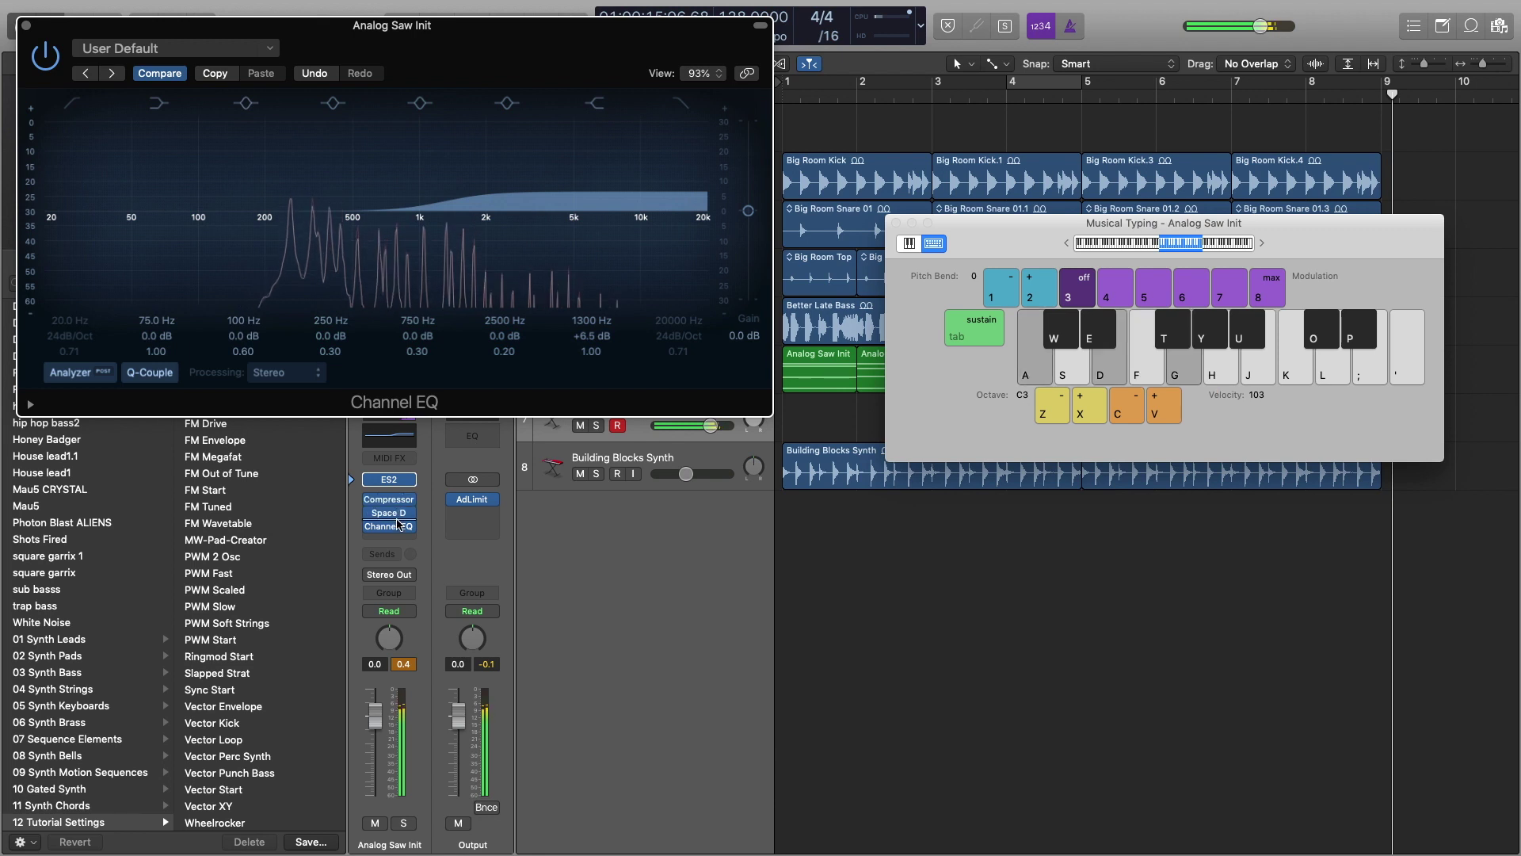
pyautogui.moveTo(388, 526)
pyautogui.mouseDown()
pyautogui.moveTo(389, 496)
pyautogui.moveTo(389, 523)
pyautogui.mouseUp()
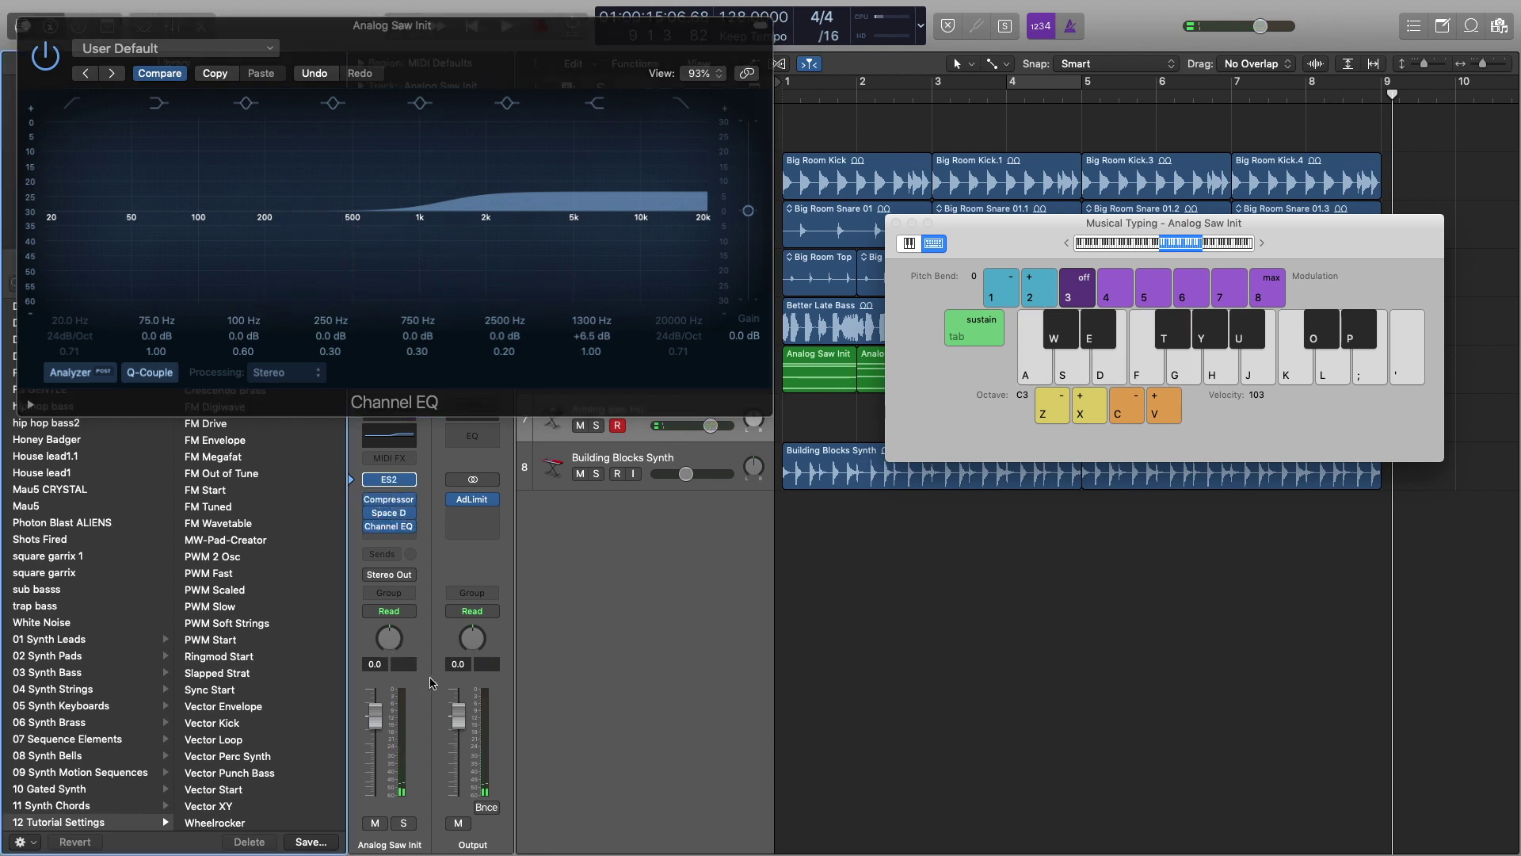
pyautogui.press('a')
pyautogui.press('f')
pyautogui.press('h')
pyautogui.press('d')
pyautogui.press('g')
pyautogui.press('f')
pyautogui.press('h')
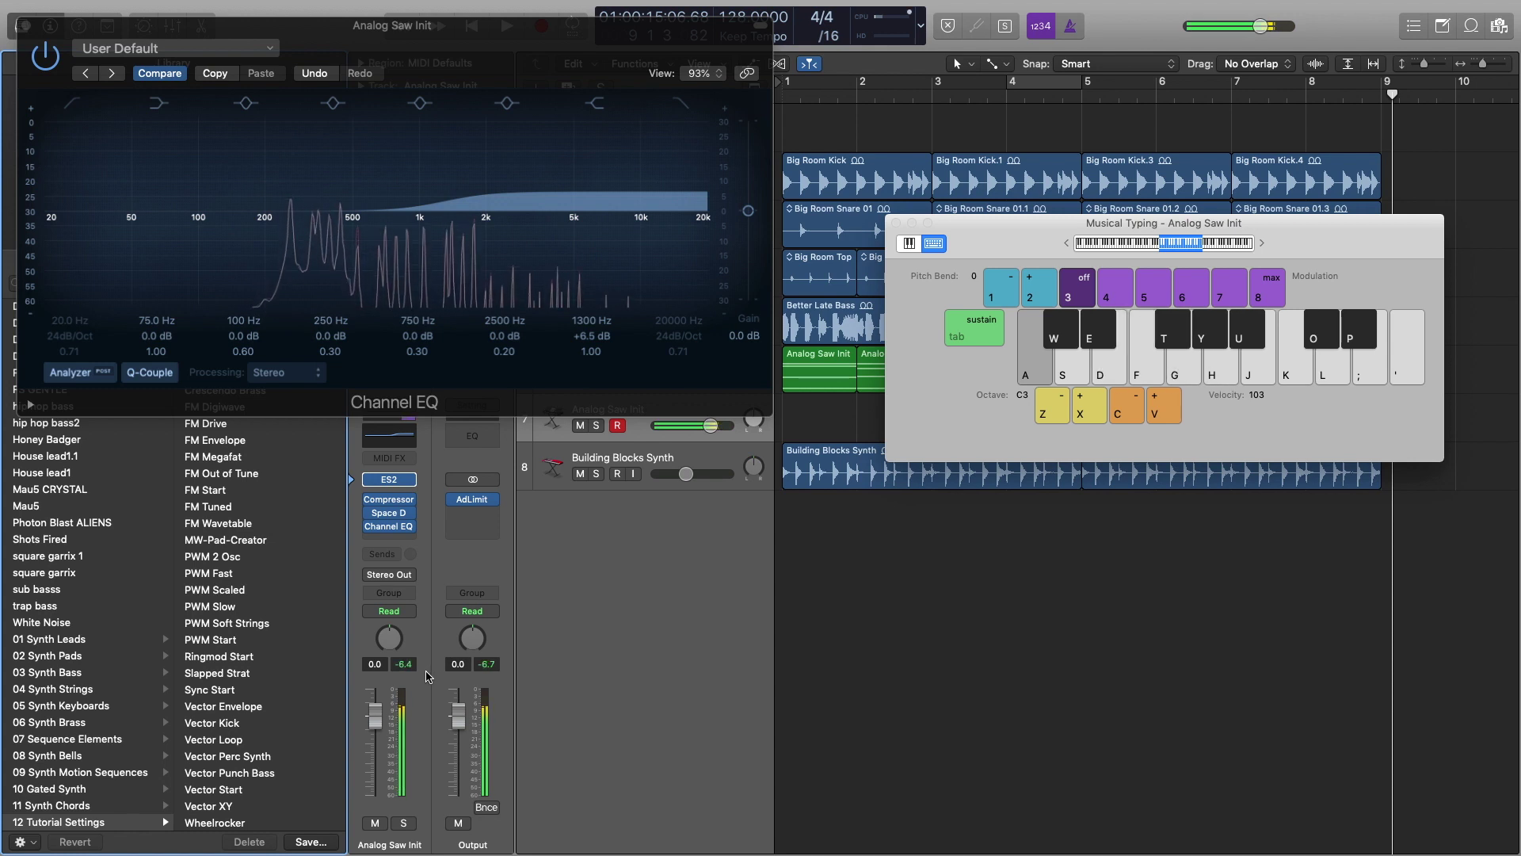
pyautogui.press('d')
pyautogui.press('g')
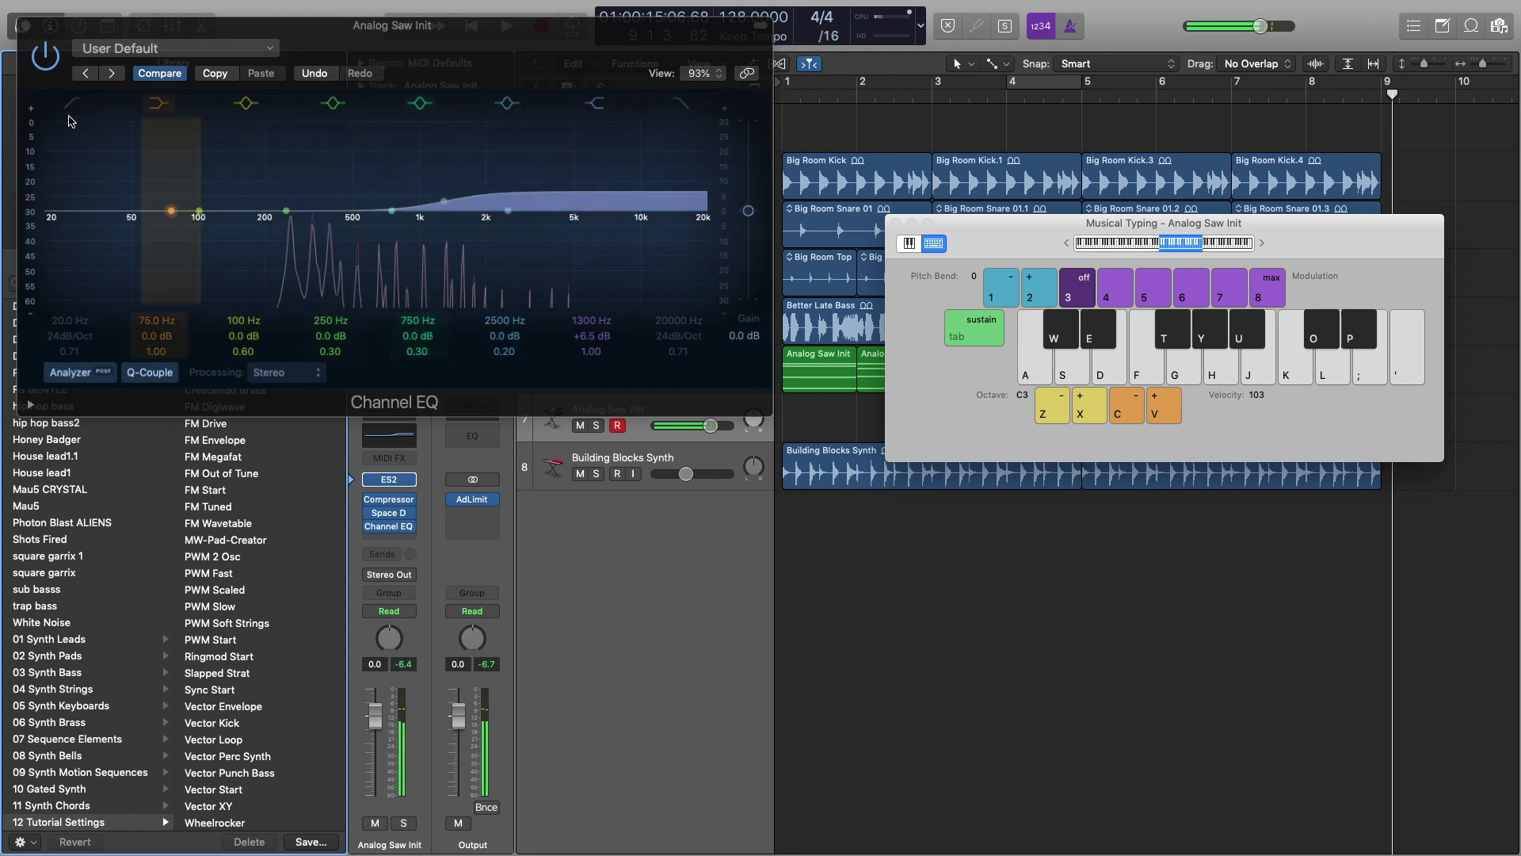
# Step: Close the Channel EQ and Musical Typing windows, then solo track 6 and play it from the start
pyautogui.click(22, 27)
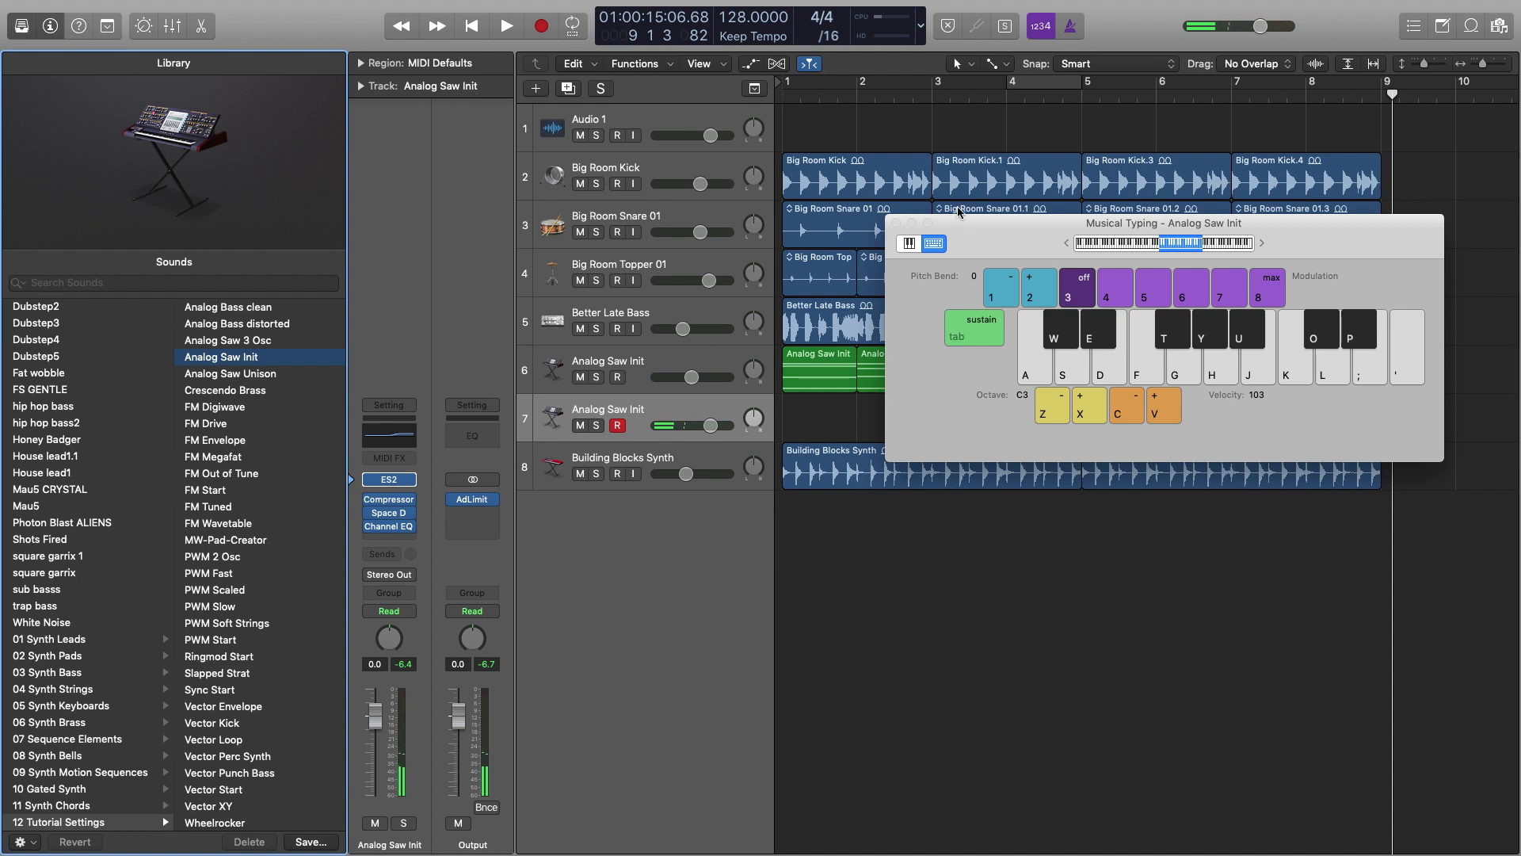
pyautogui.click(897, 223)
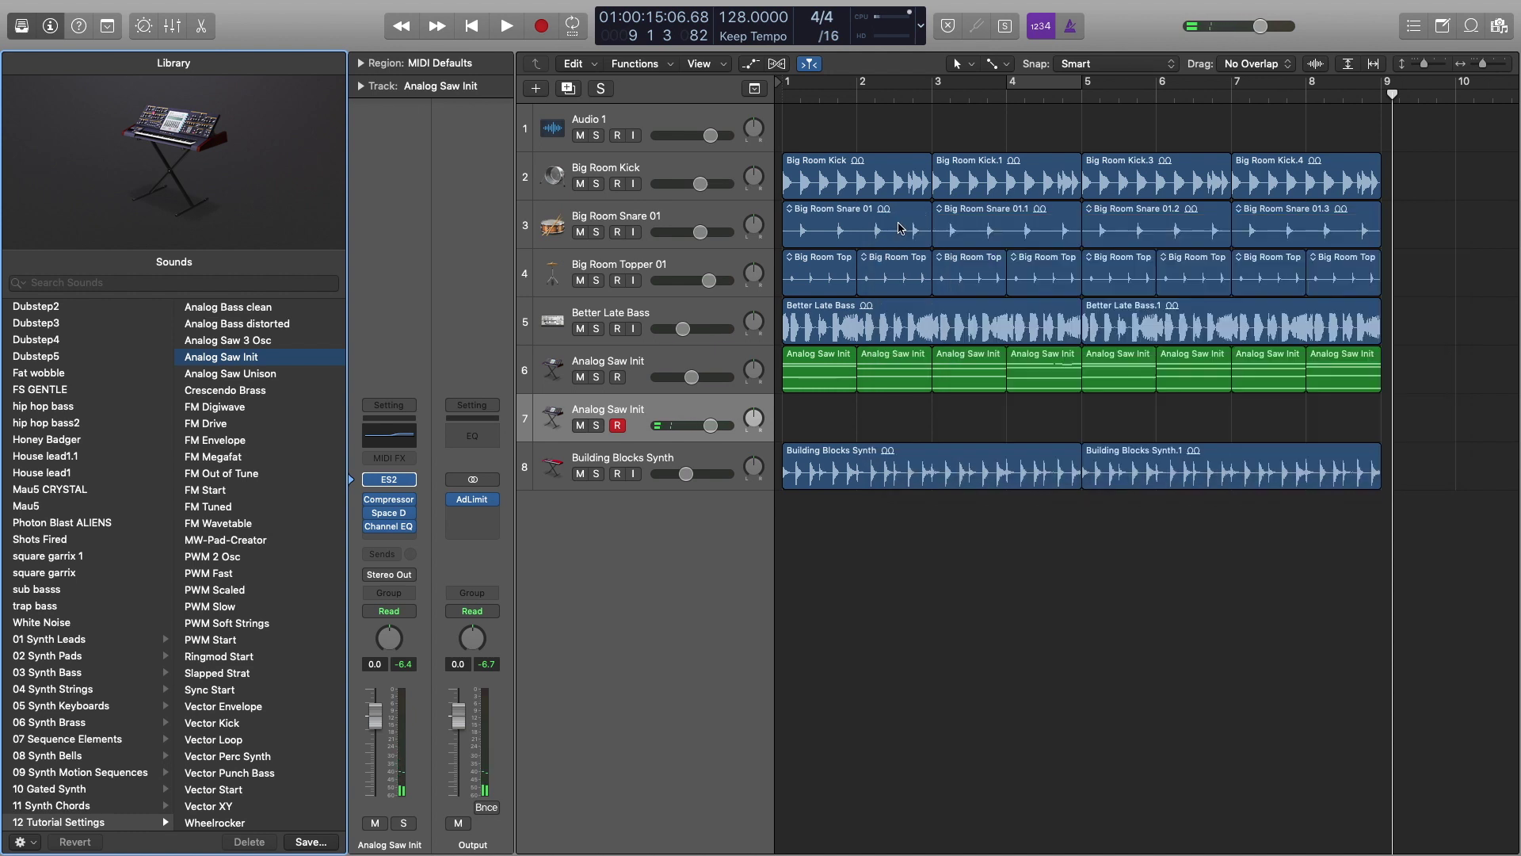
pyautogui.click(596, 379)
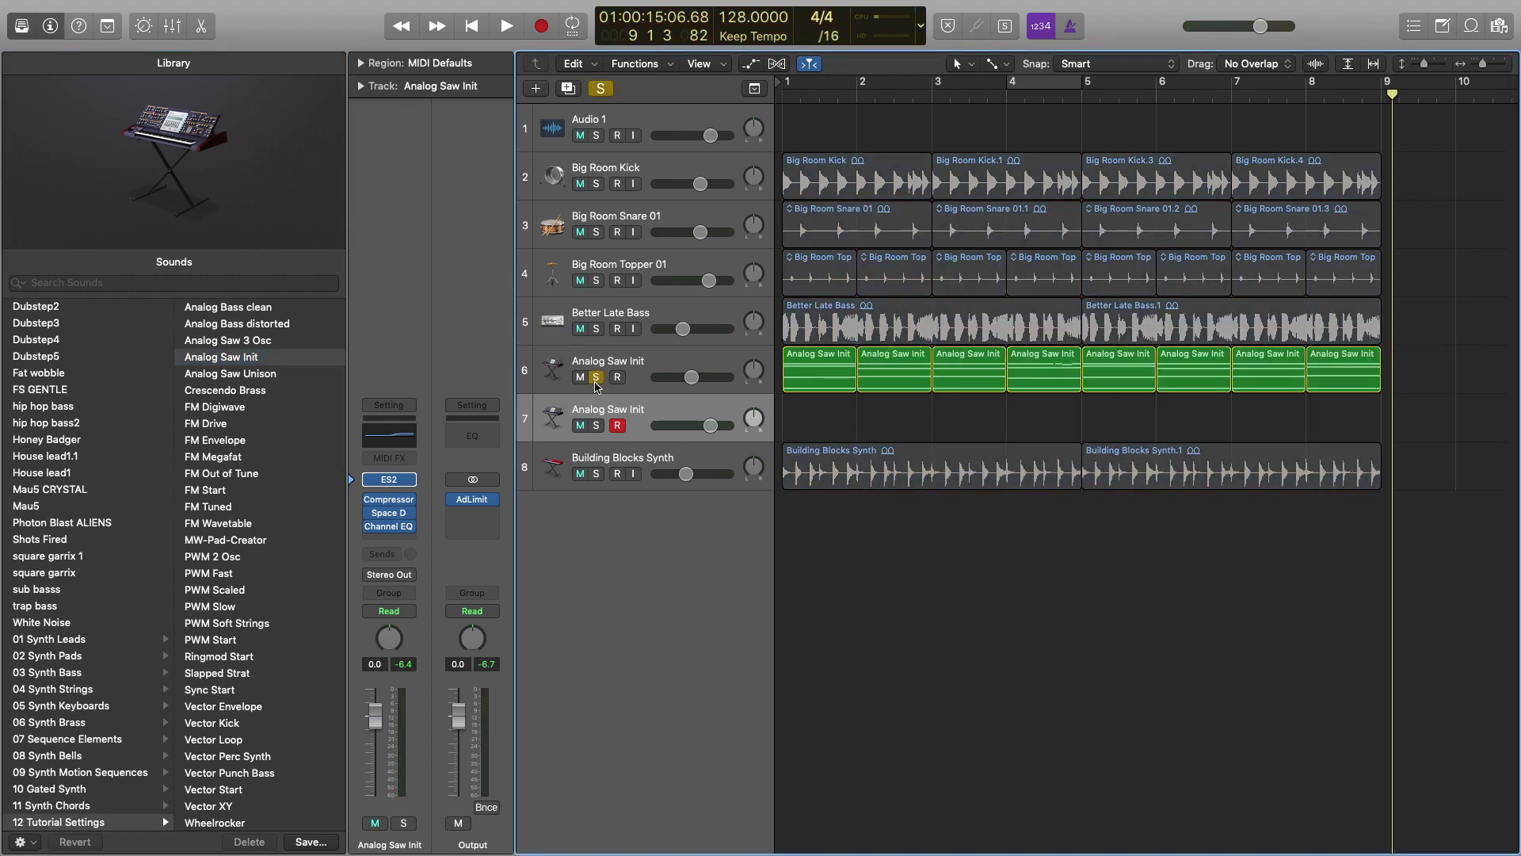
pyautogui.press('Return')
pyautogui.press('space')
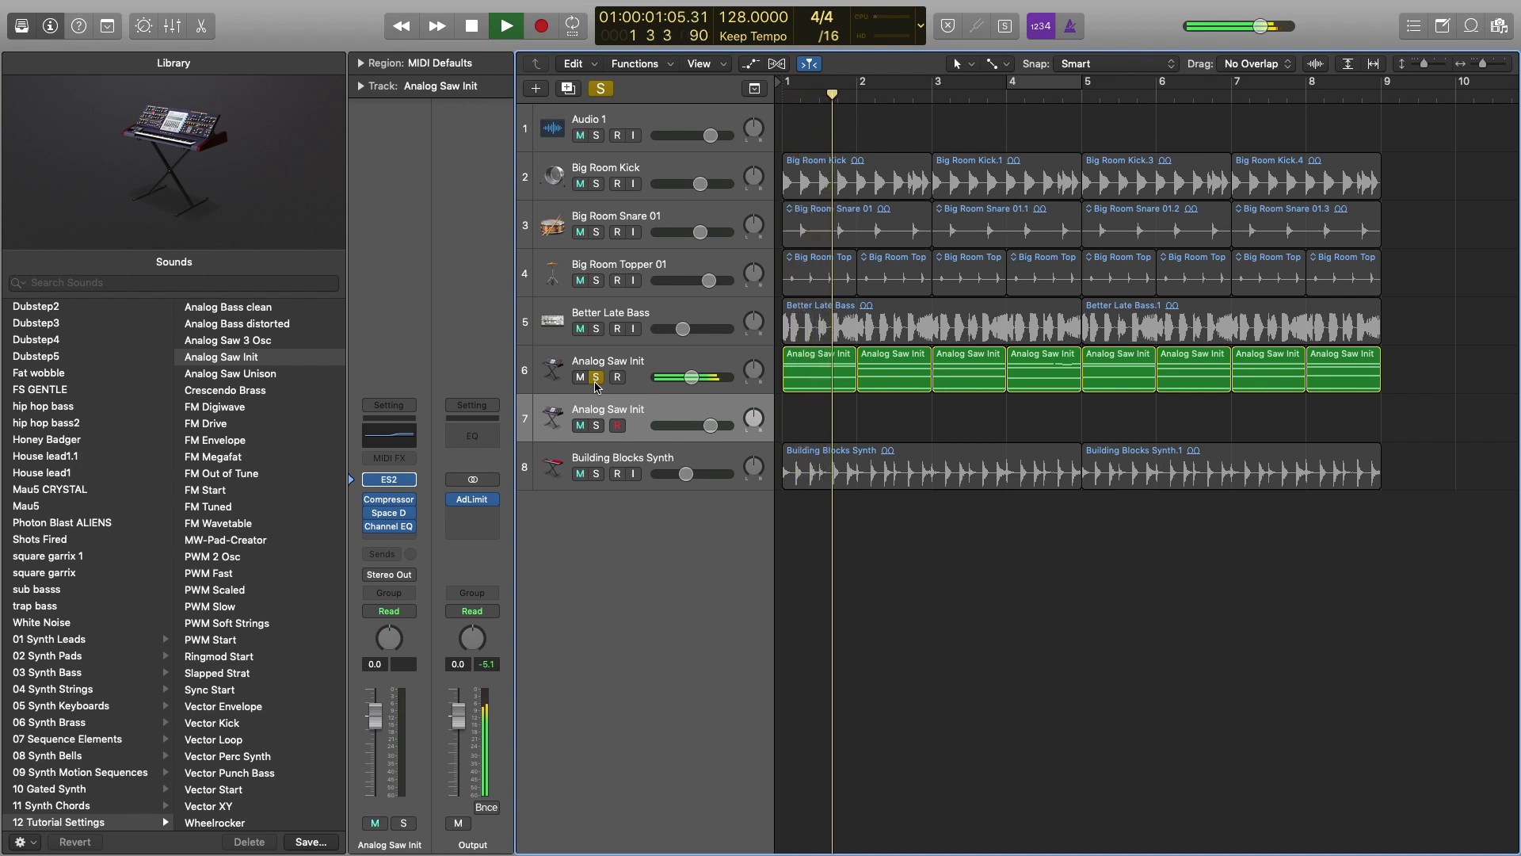
pyautogui.press('space')
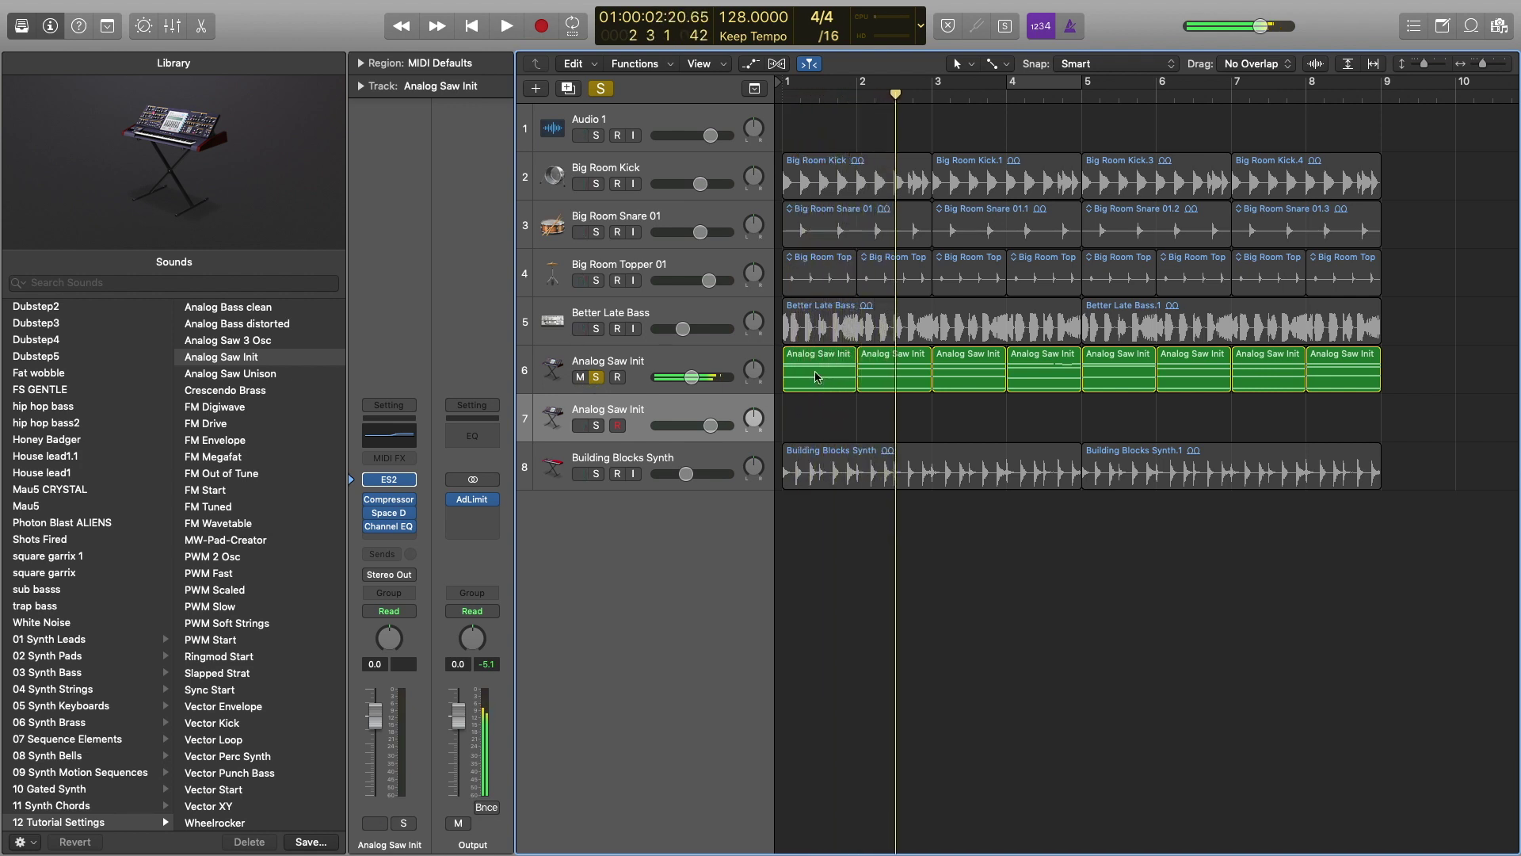
# Step: Copy the first region to track 7 at bar 1, then solo track 7 instead of 6 and play
pyautogui.click(813, 377)
pyautogui.moveTo(814, 377); pyautogui.dragTo(814, 421)
pyautogui.click(597, 378)
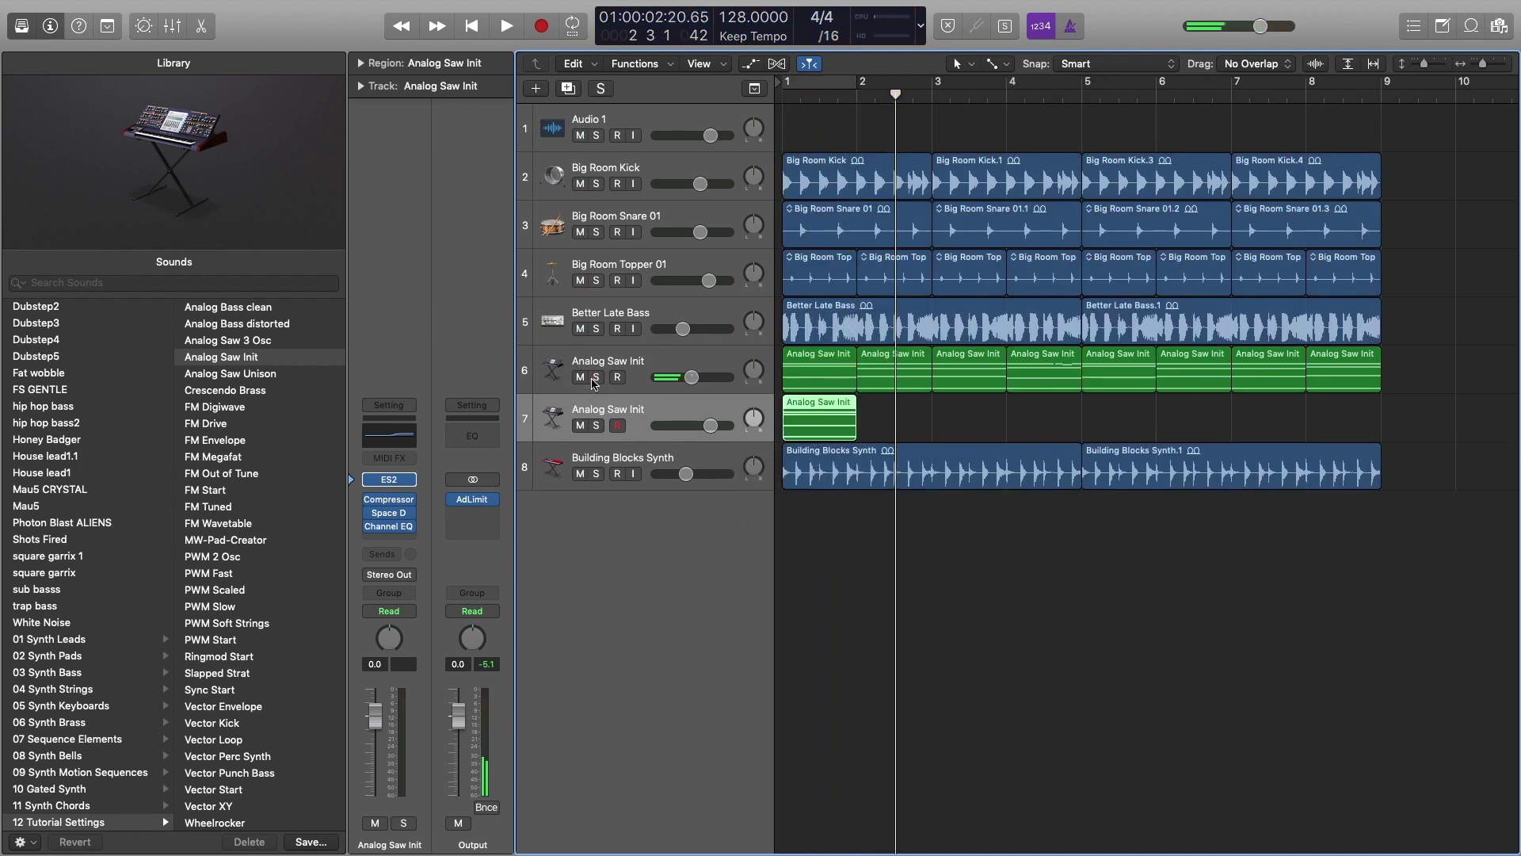
pyautogui.click(622, 362)
pyautogui.click(599, 426)
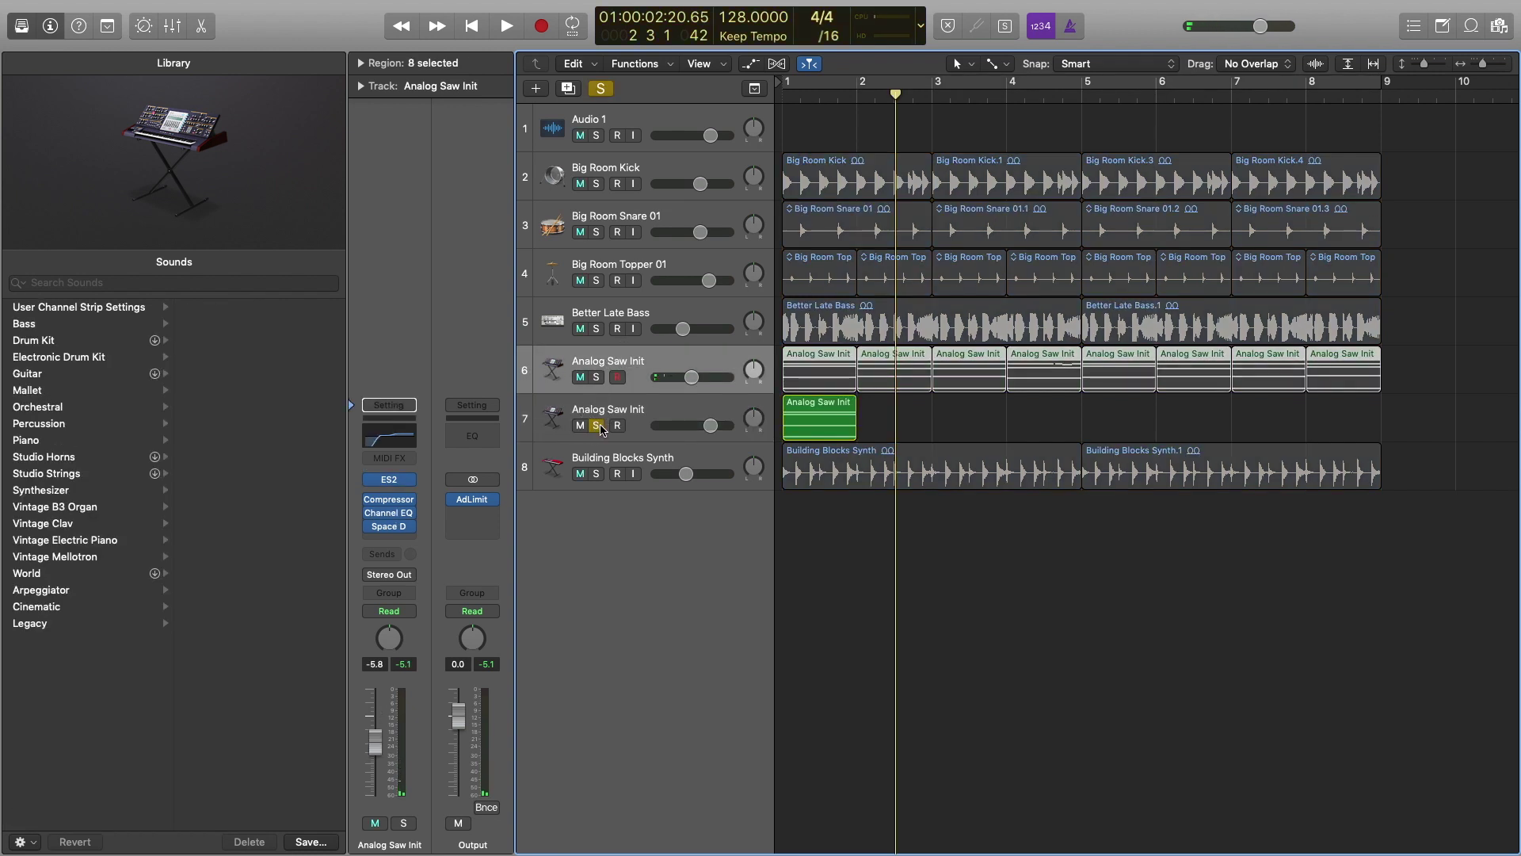
pyautogui.press('Return')
pyautogui.press('space')
# Step: Raise all four notes of the copied region by 15 semitones in the Piano Roll
pyautogui.doubleClick(798, 421)
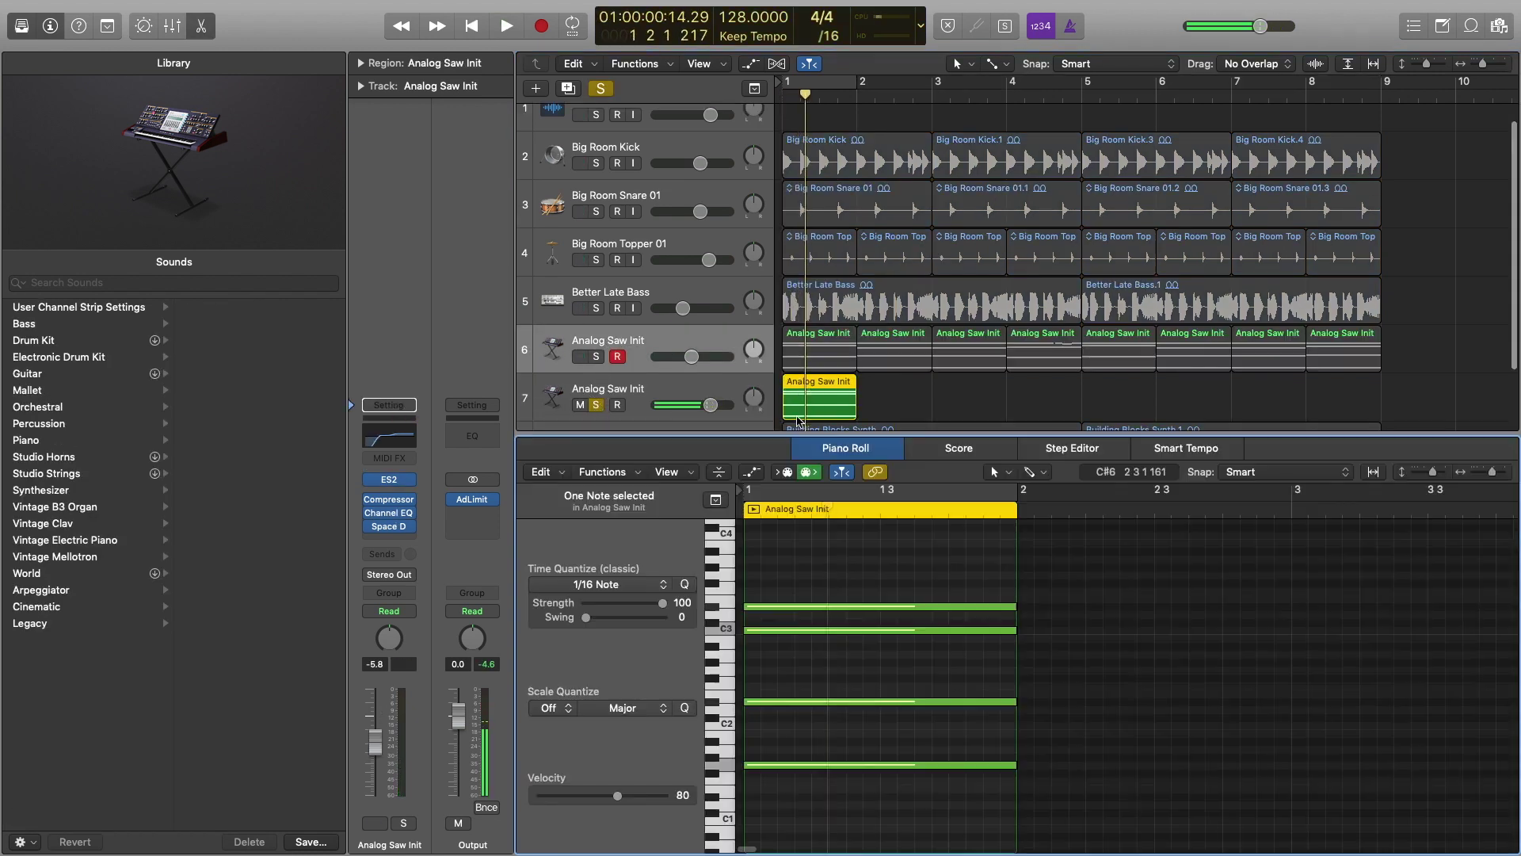
pyautogui.press('cmd+a')
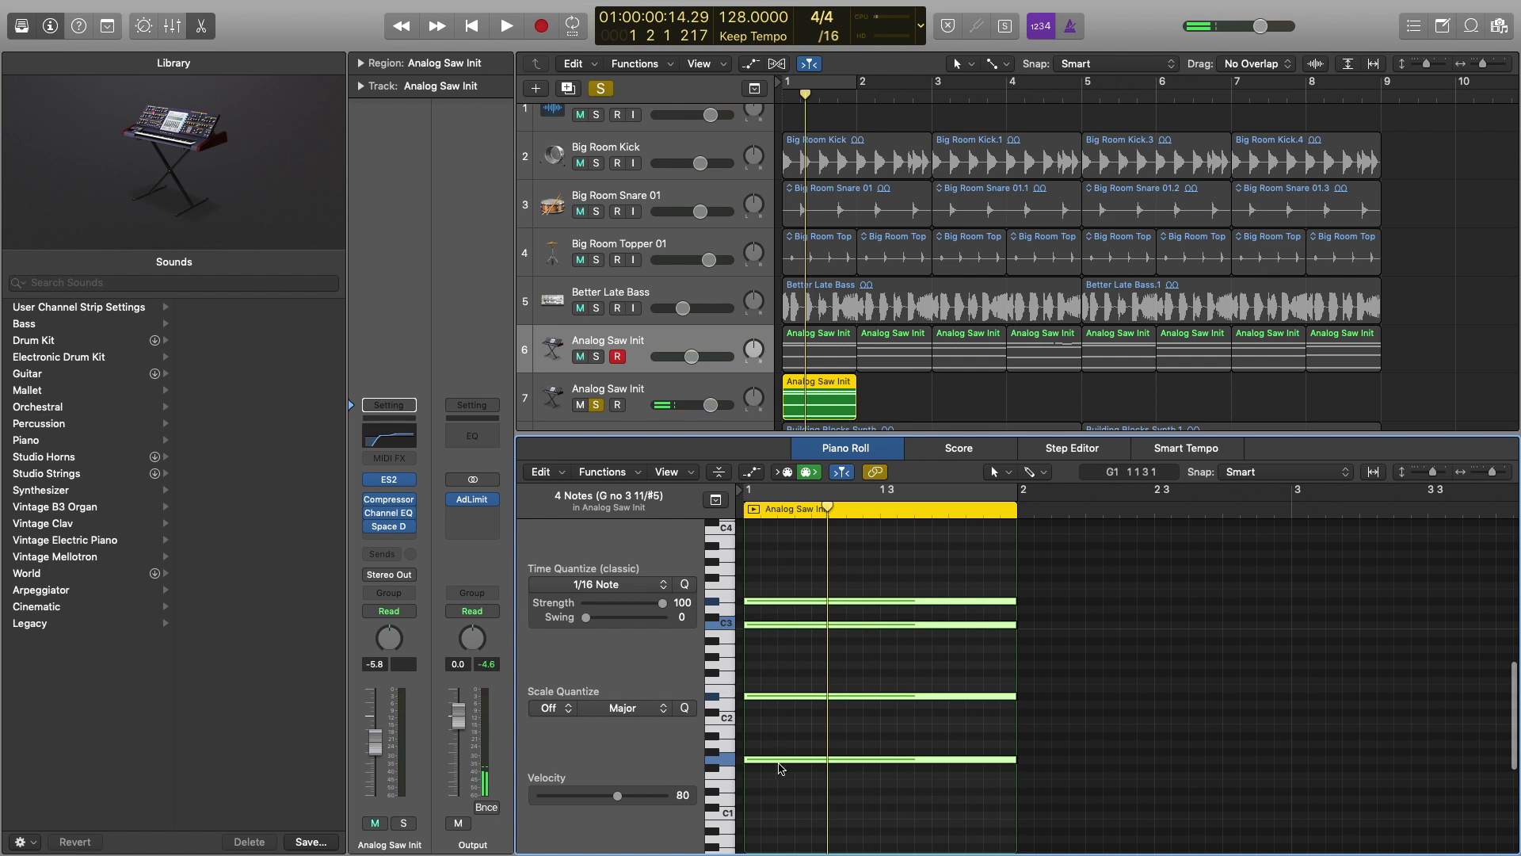
pyautogui.moveTo(775, 759); pyautogui.dragTo(773, 668)
# Step: Play the raised notes, then unsolo track 7 and bring up its ES2 synth
pyautogui.press('space')
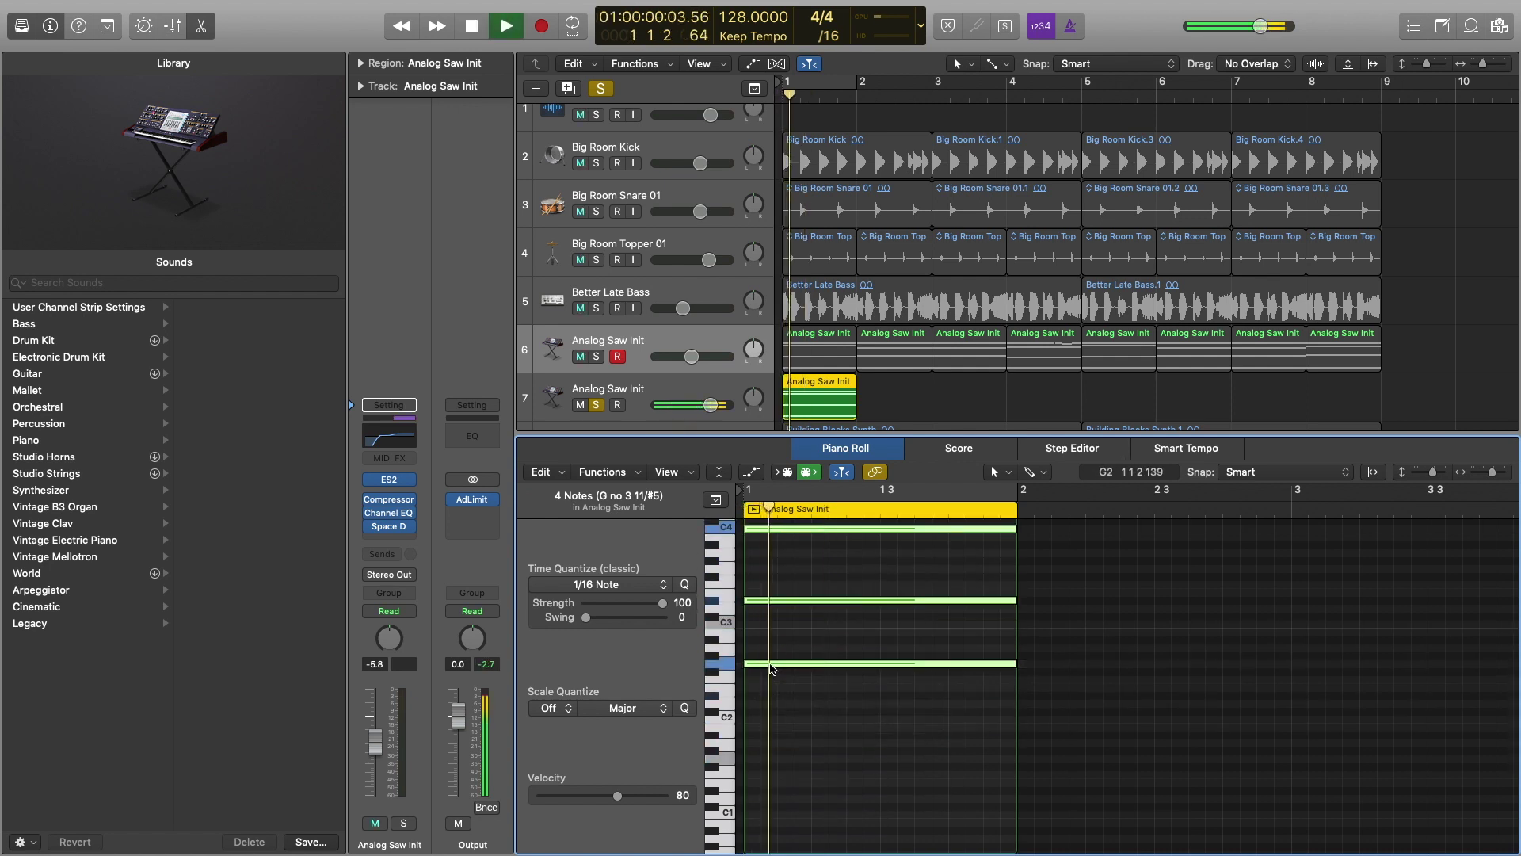
pyautogui.press('space')
pyautogui.click(595, 406)
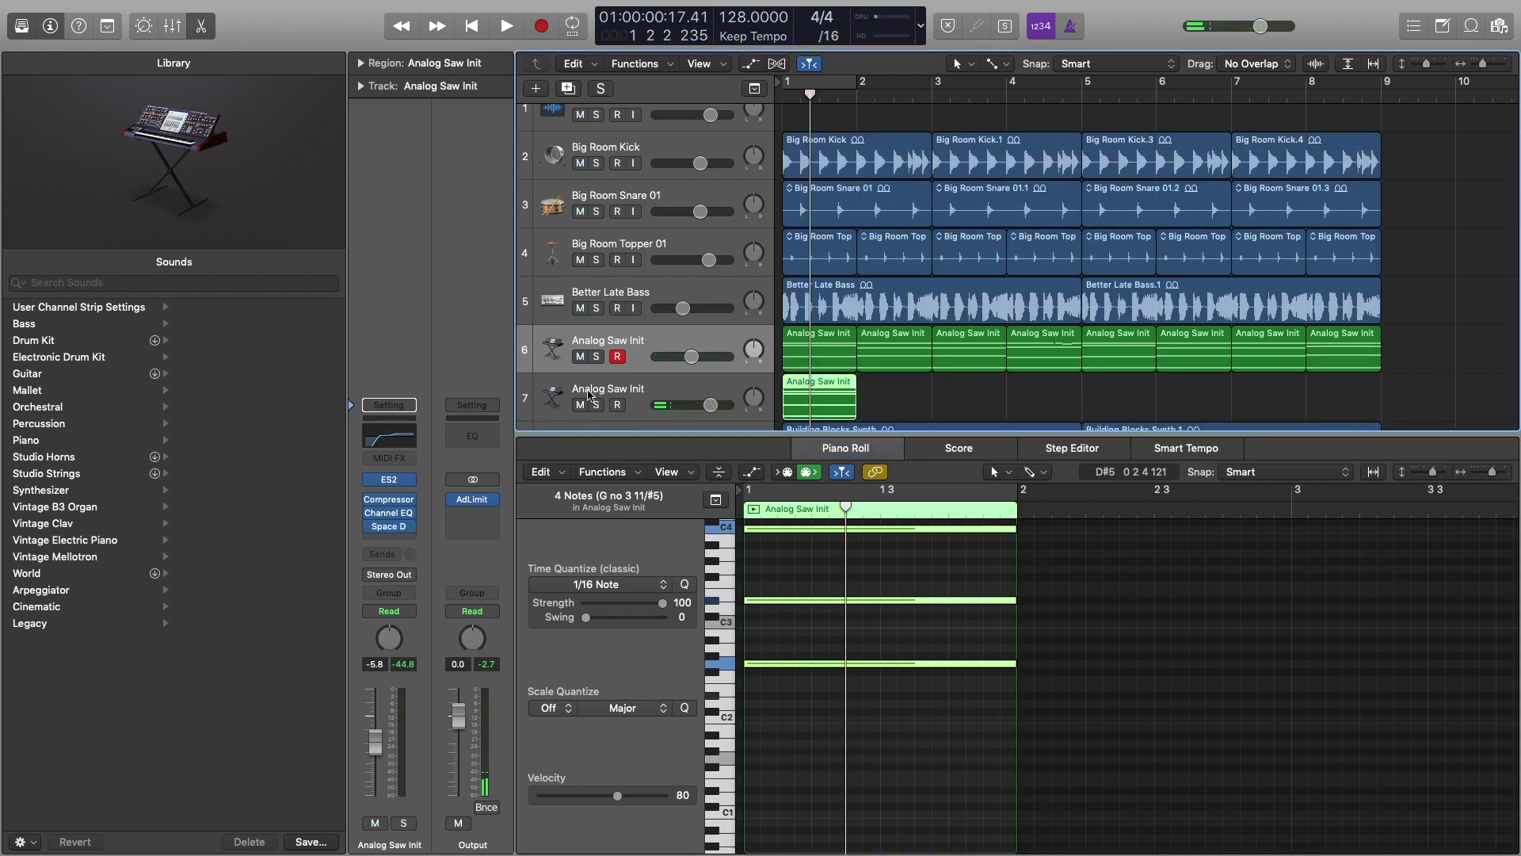
pyautogui.click(389, 479)
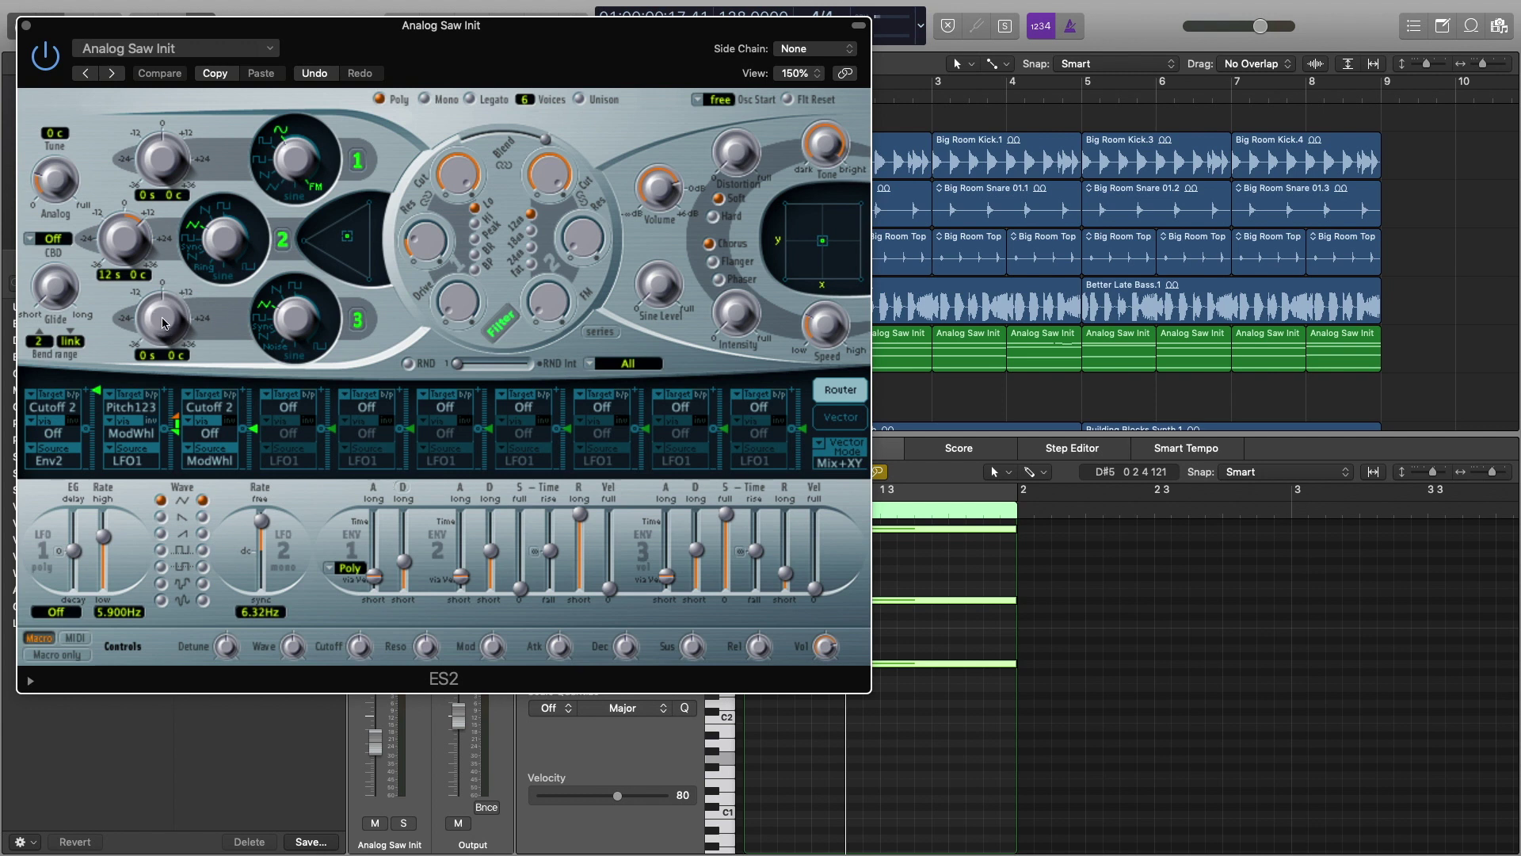
# Step: Retune the ES2's third oscillator coarse pitch, close the ES2, and mute track 6 for playback
pyautogui.moveTo(162, 320)
pyautogui.mouseDown()
pyautogui.moveTo(163, 237)
pyautogui.moveTo(163, 329)
pyautogui.mouseUp()
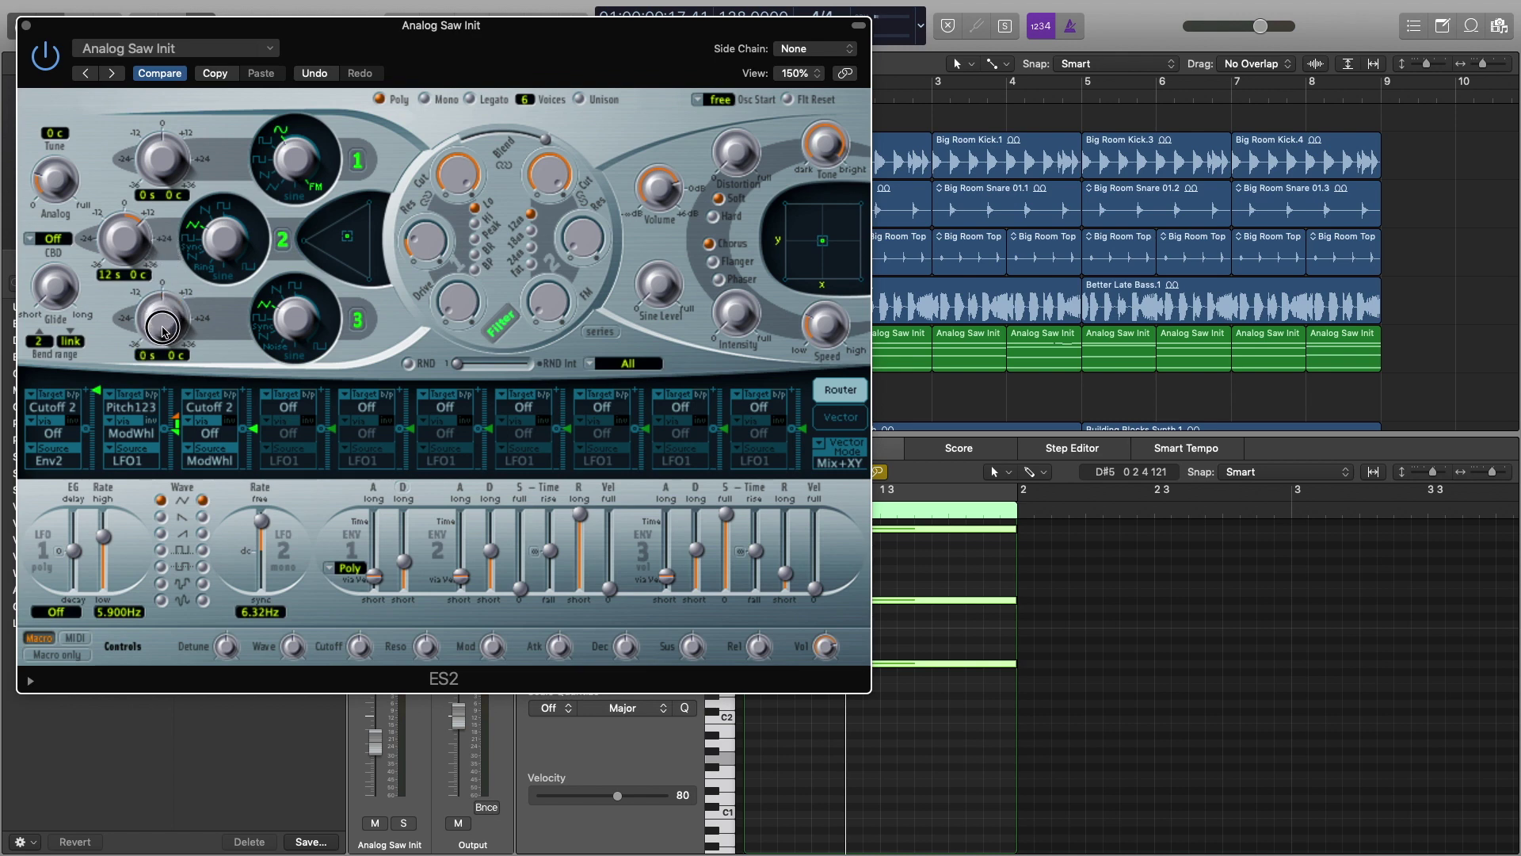
pyautogui.click(27, 28)
pyautogui.click(579, 356)
pyautogui.press('Return')
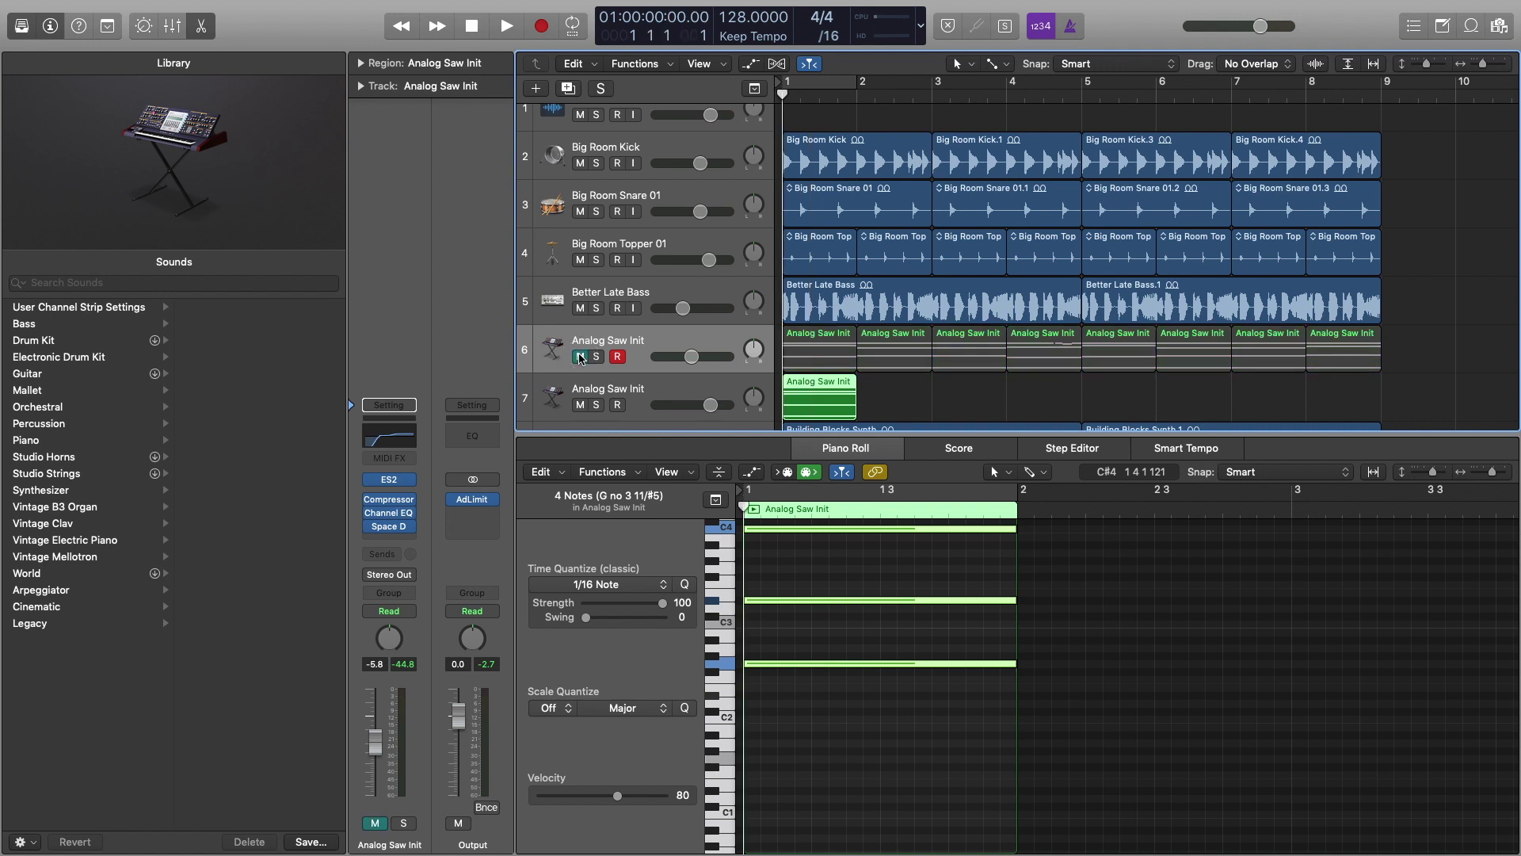
pyautogui.press('space')
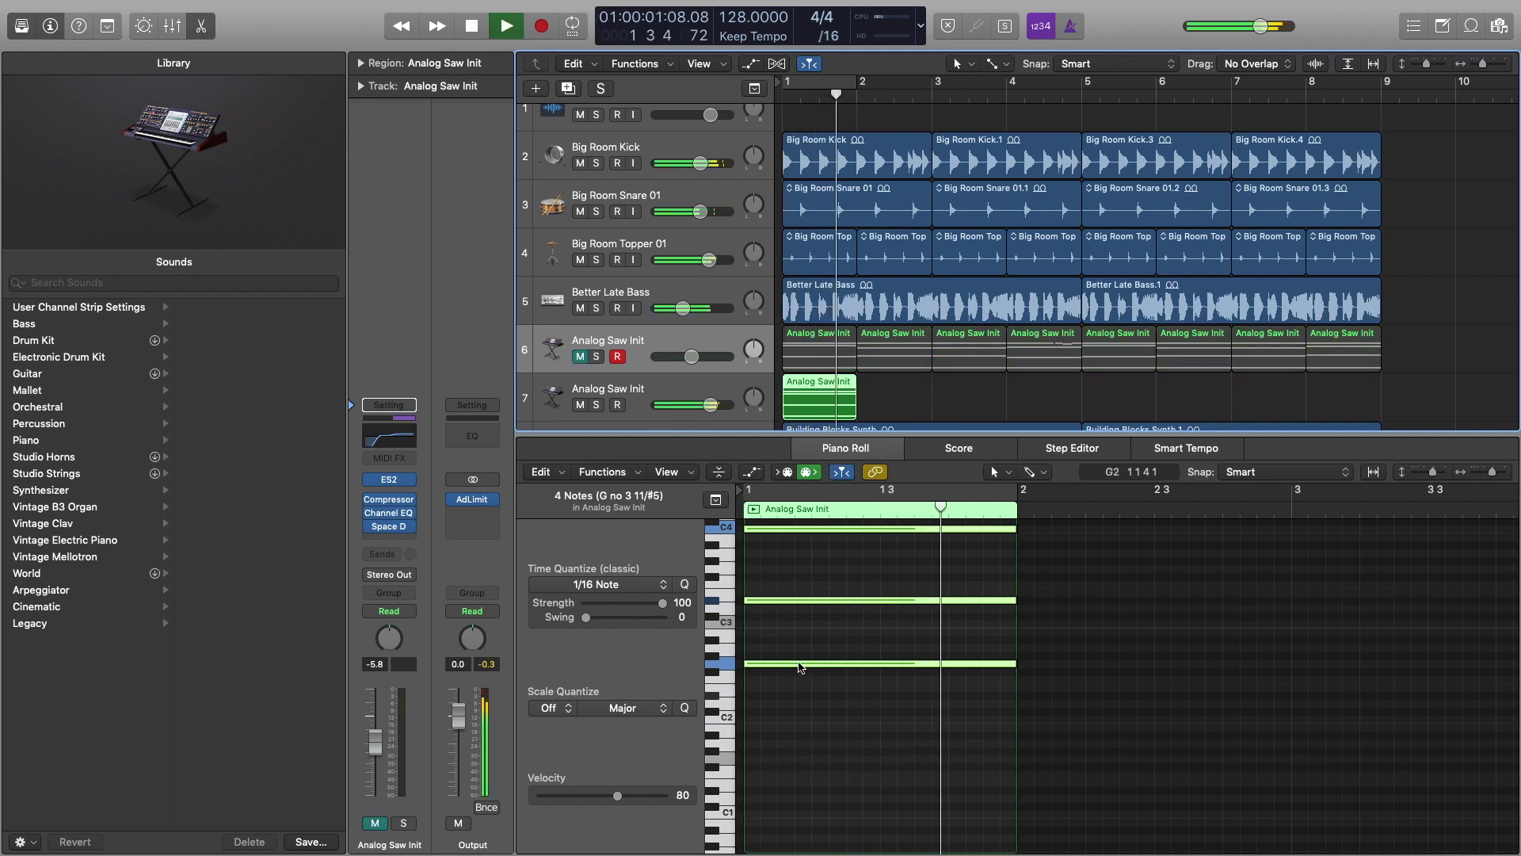
# Step: Lower the four notes to G1, then solo track 7 and play it from bar 1
pyautogui.moveTo(773, 664); pyautogui.dragTo(767, 764)
pyautogui.press('Return')
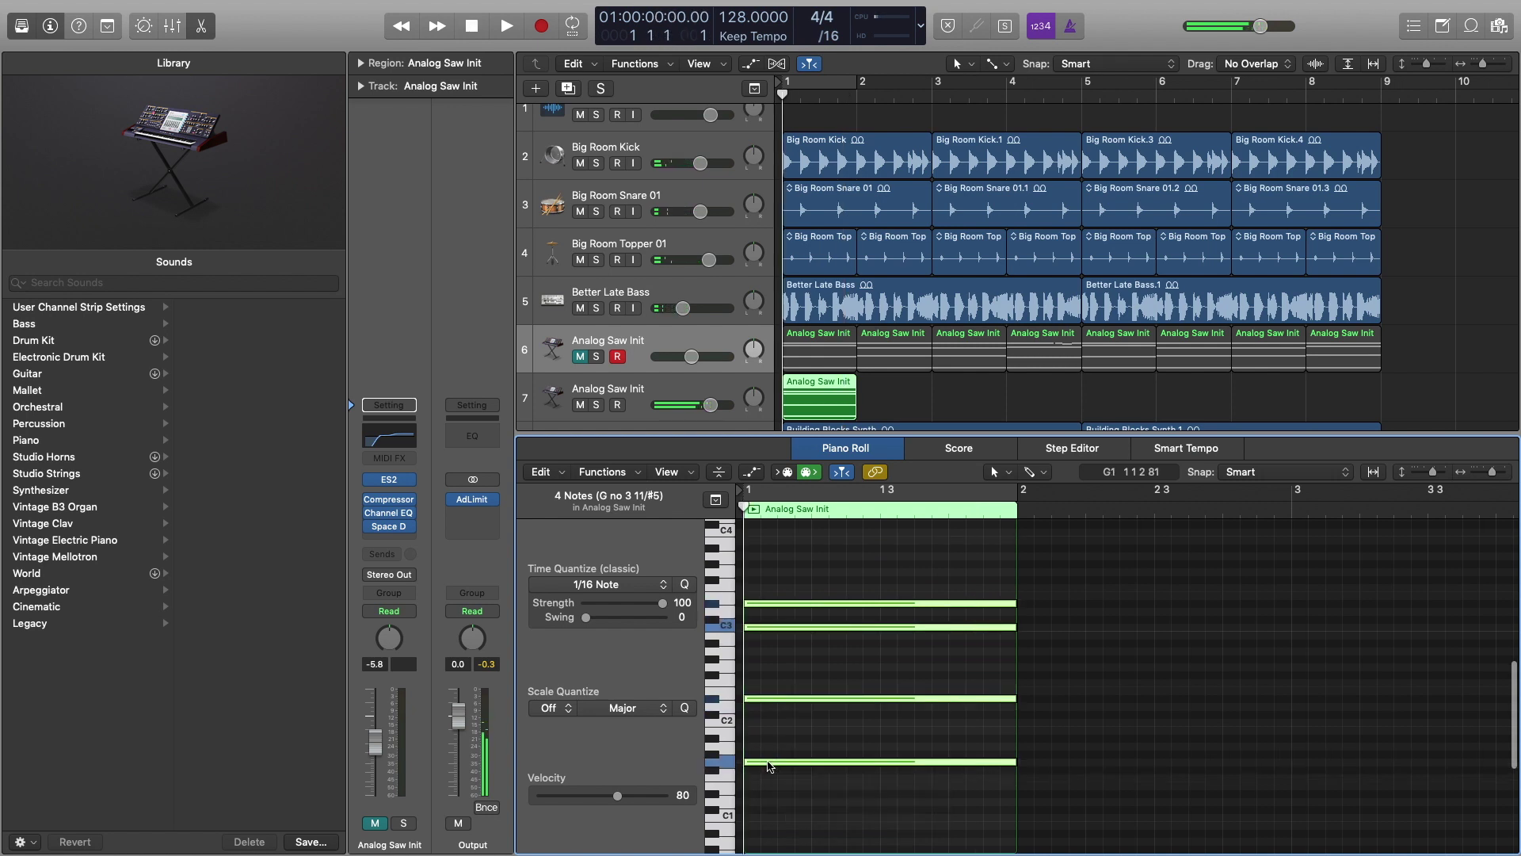
pyautogui.press('space')
pyautogui.click(596, 404)
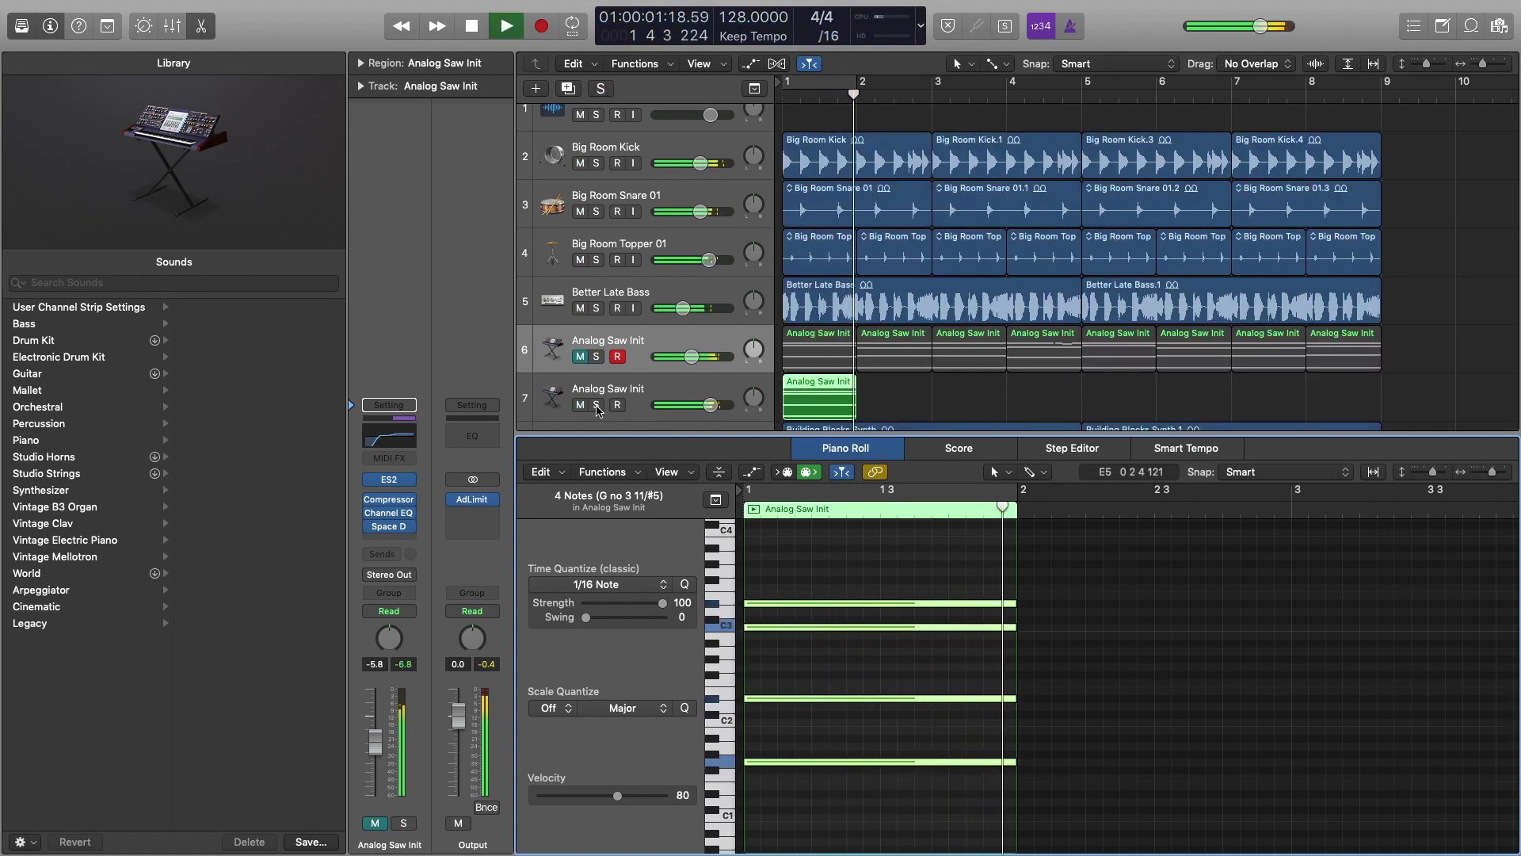
pyautogui.press('Return')
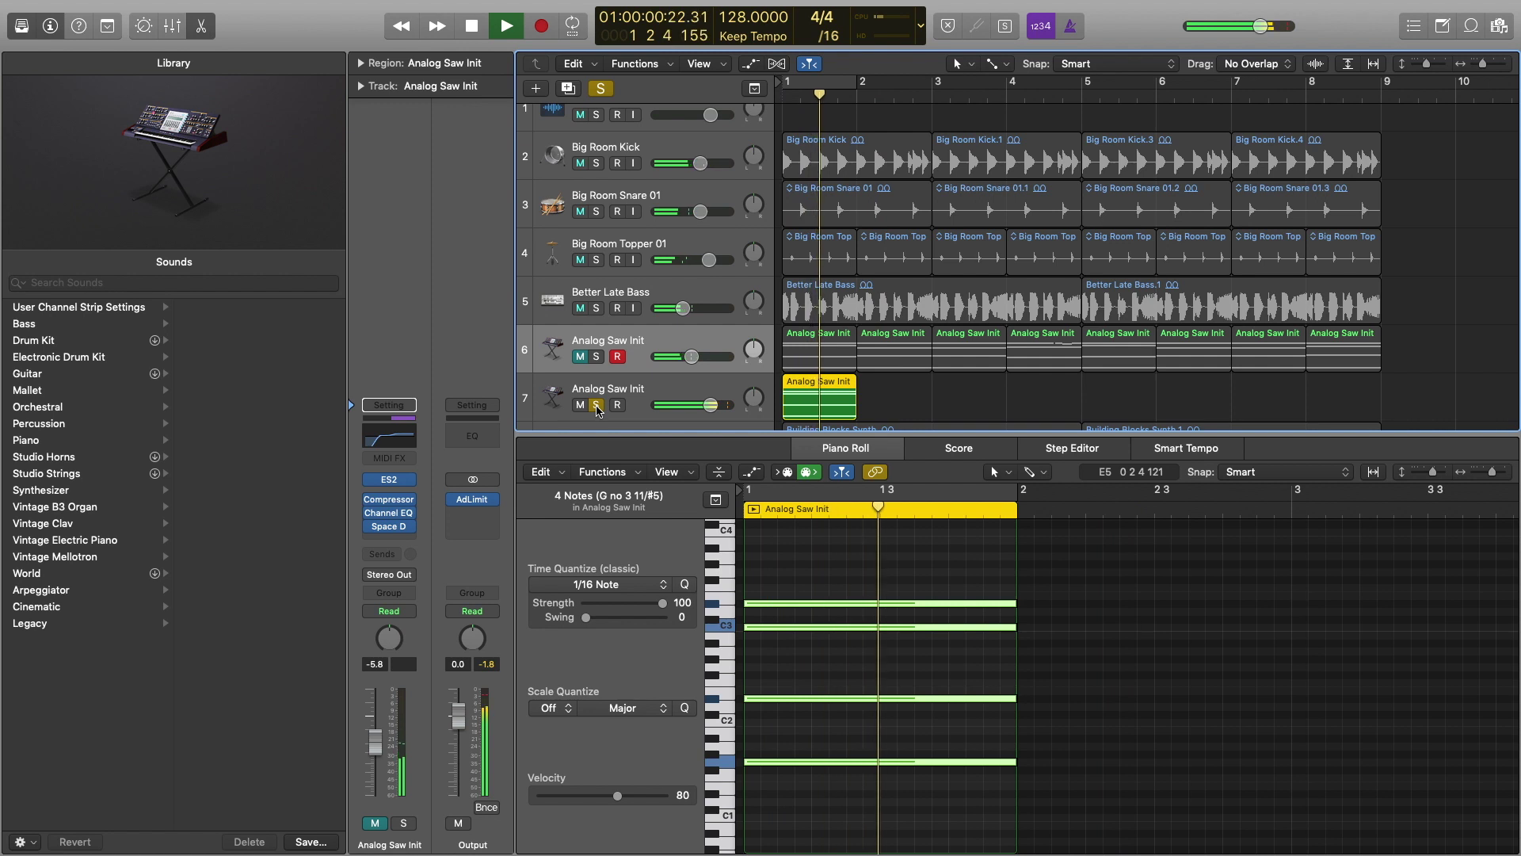
pyautogui.press('space')
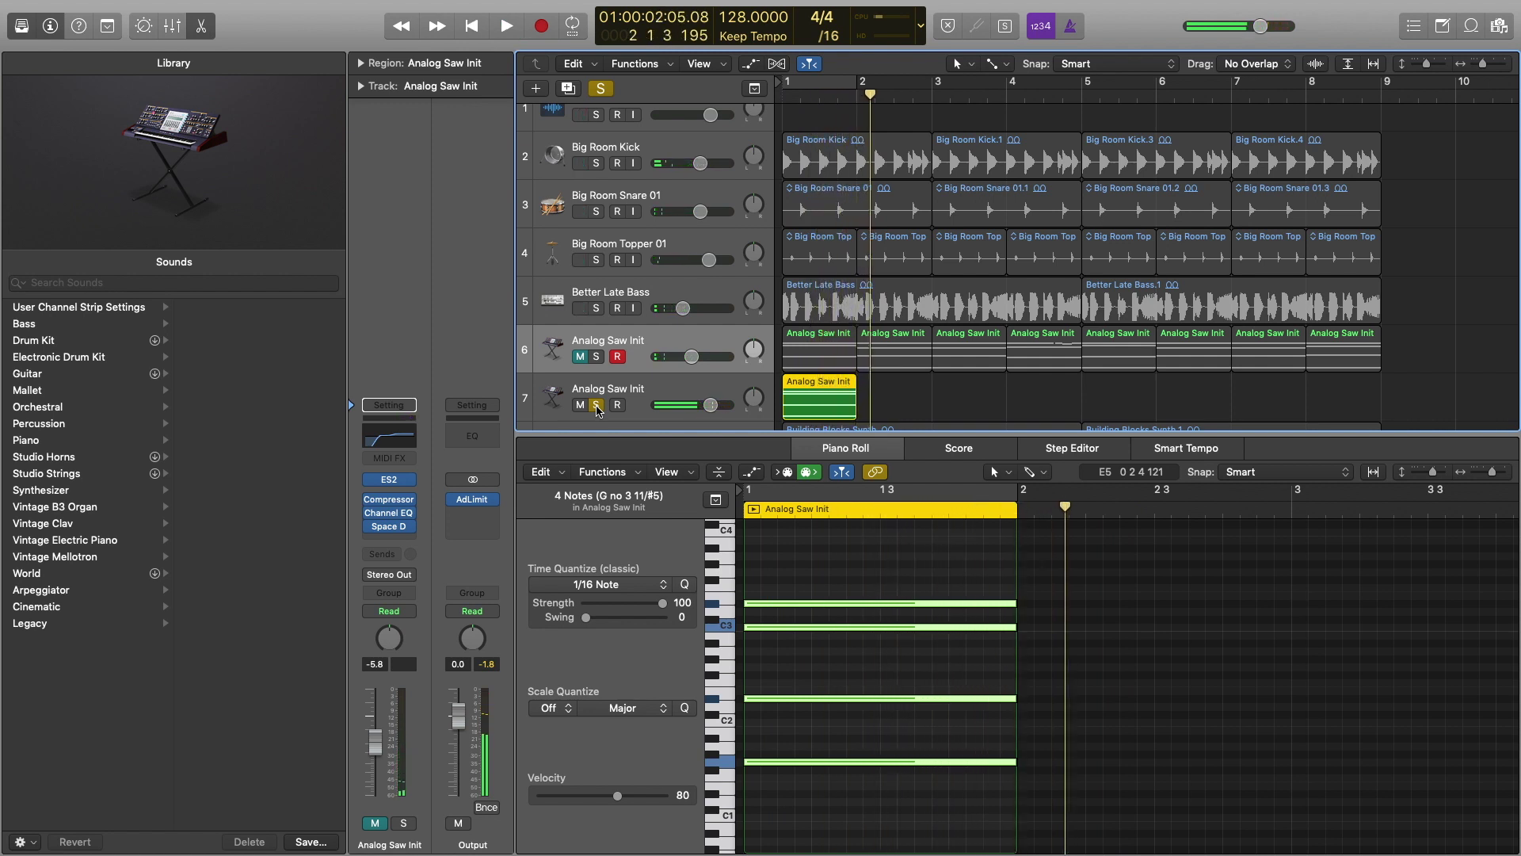
pyautogui.click(637, 395)
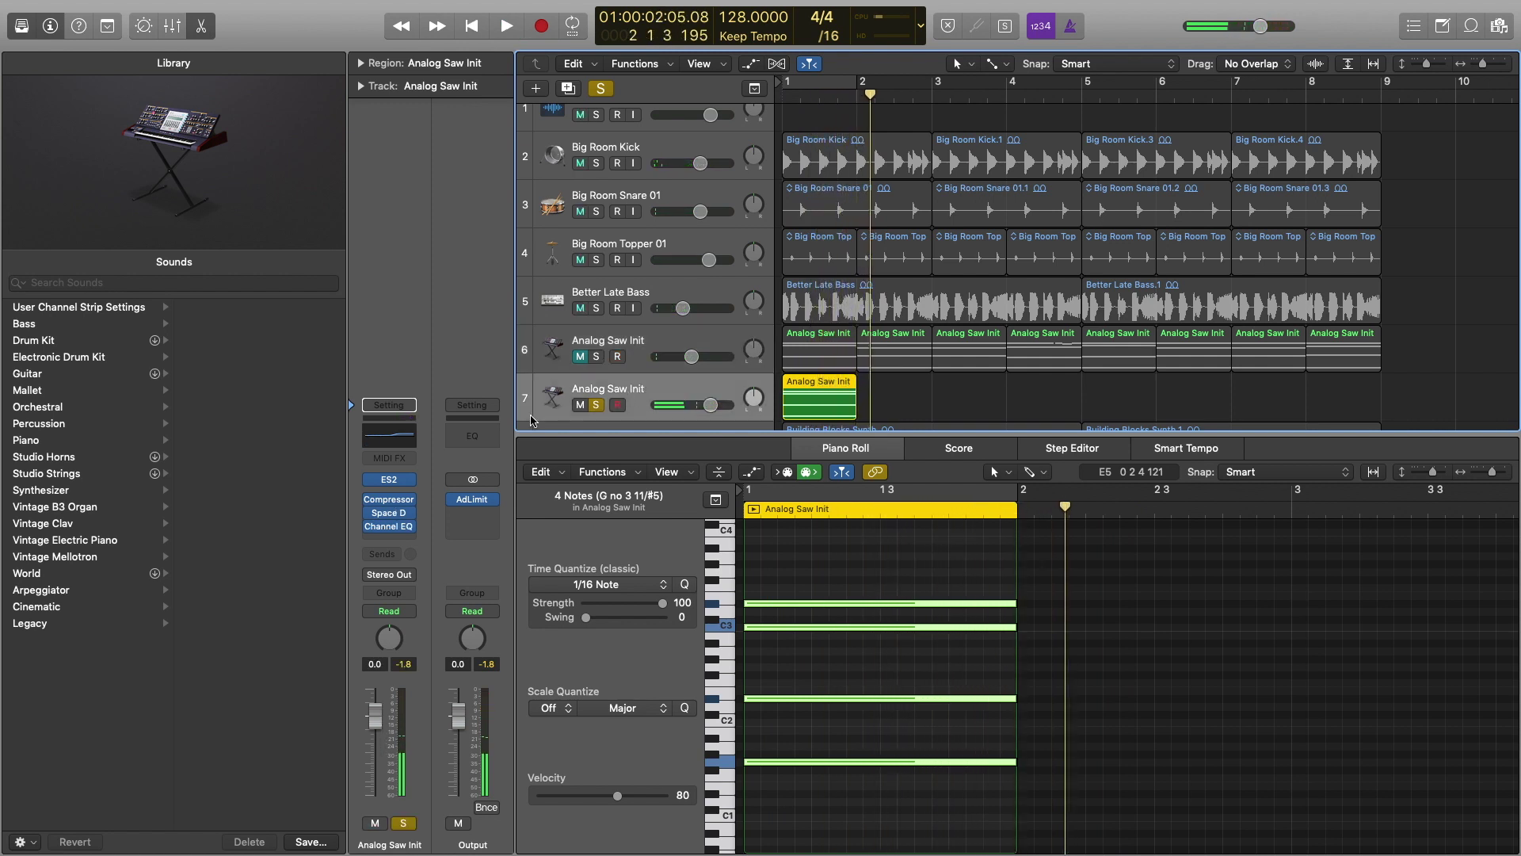
# Step: Switch off oscillator 3 in track 7's ES2 and play to hear the change
pyautogui.click(391, 480)
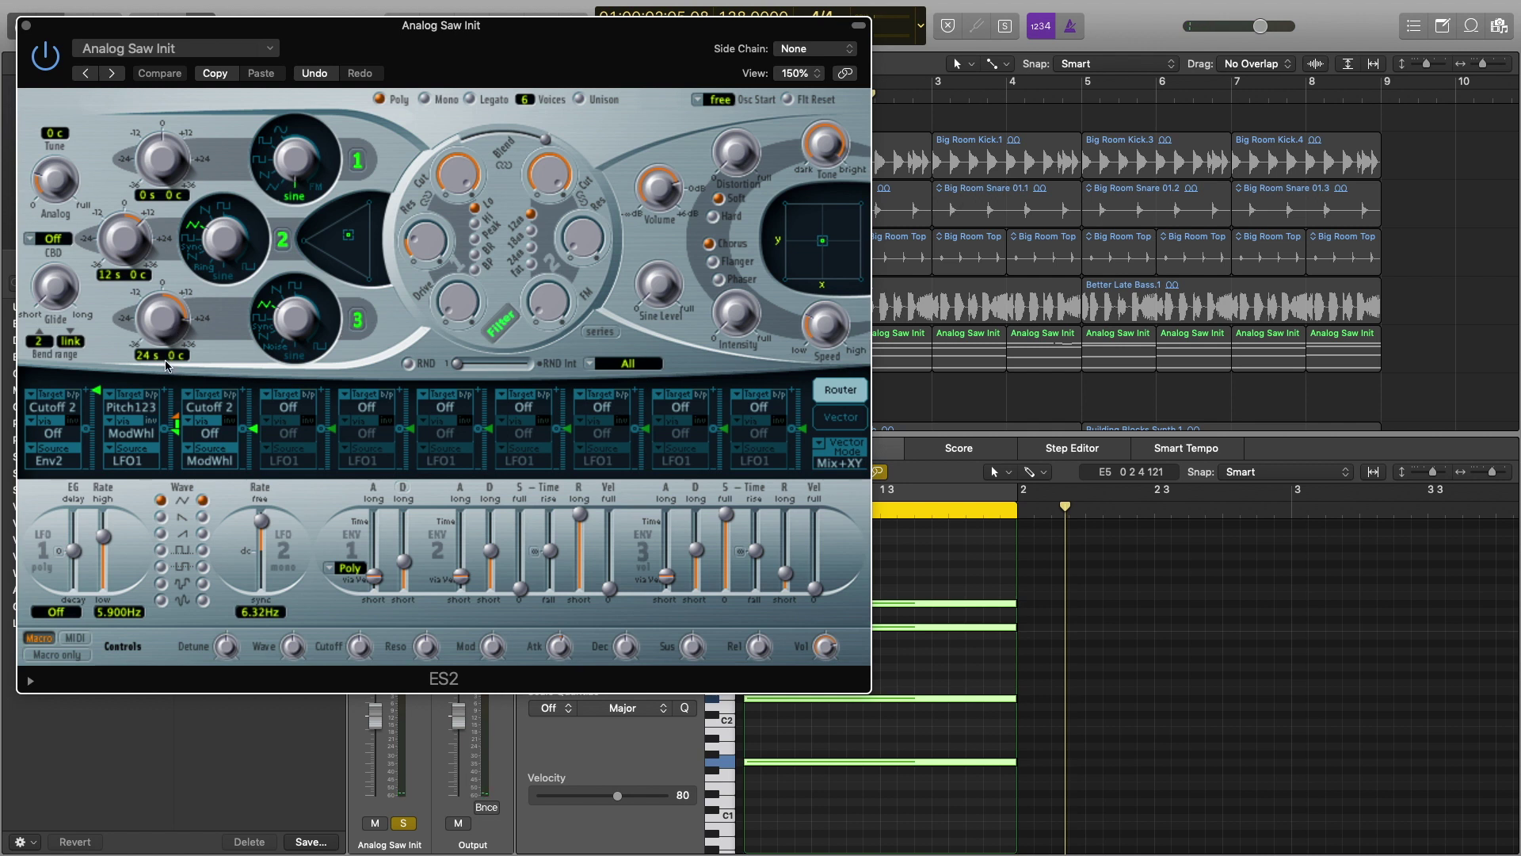
pyautogui.click(357, 322)
pyautogui.press('space')
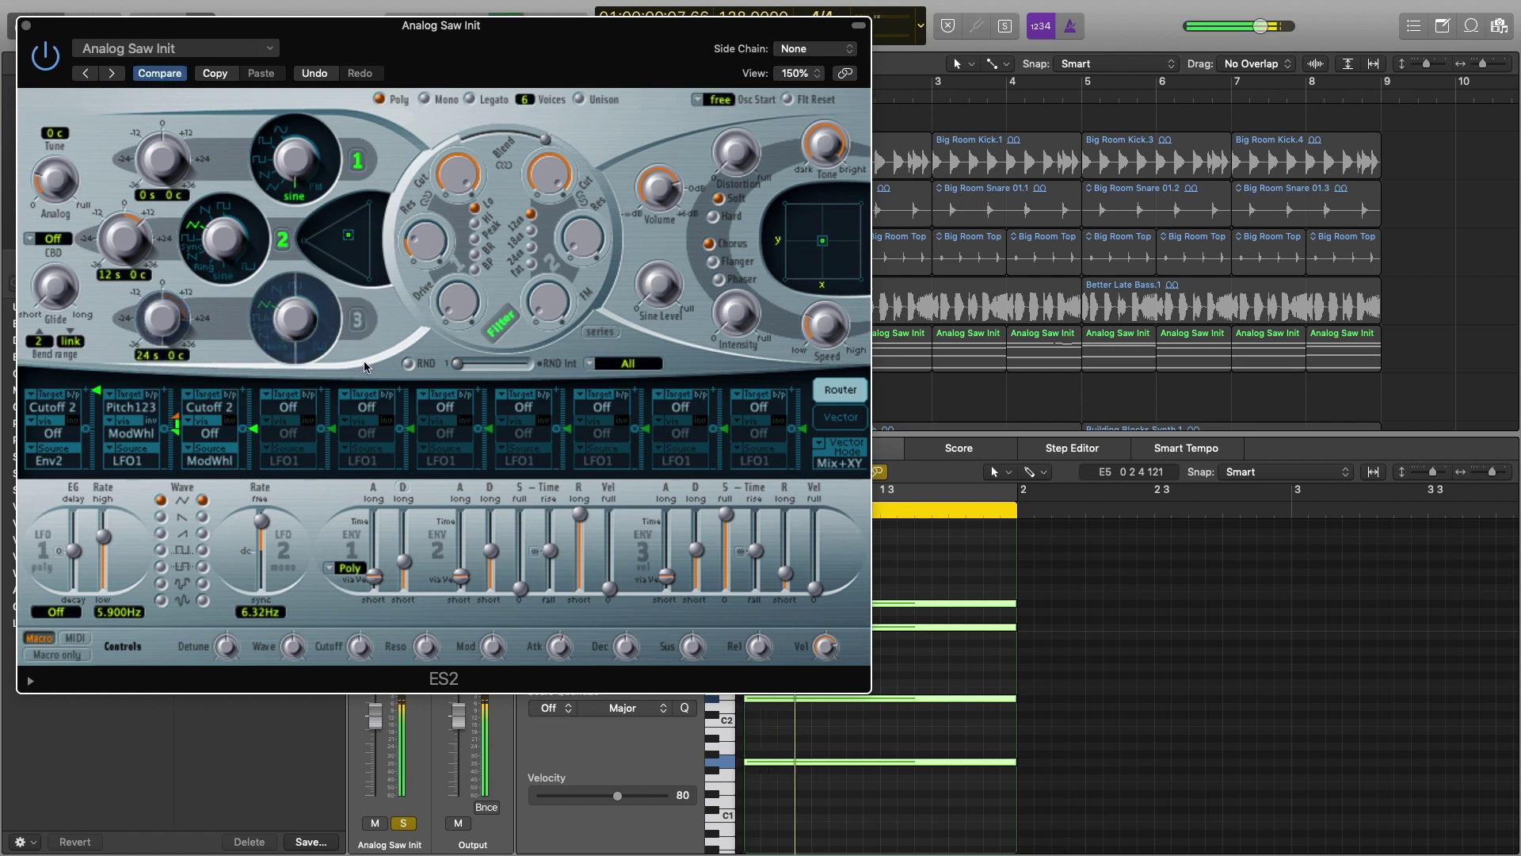
# Step: Try the notes an octave higher, then move them back down 12 semitones and play
pyautogui.moveTo(908, 762); pyautogui.dragTo(908, 665)
pyautogui.press('space')
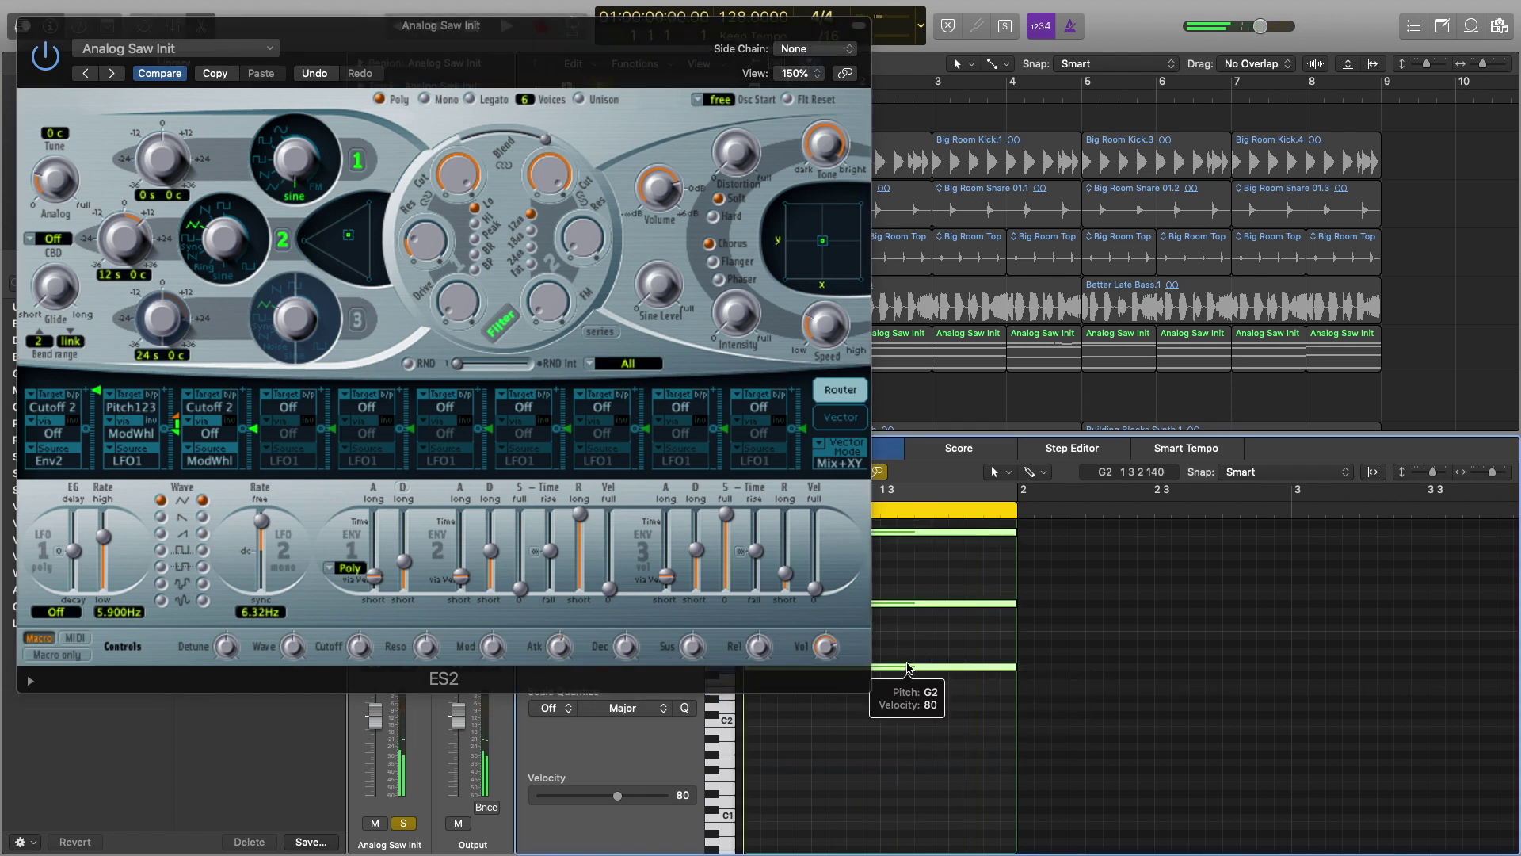
pyautogui.press('space')
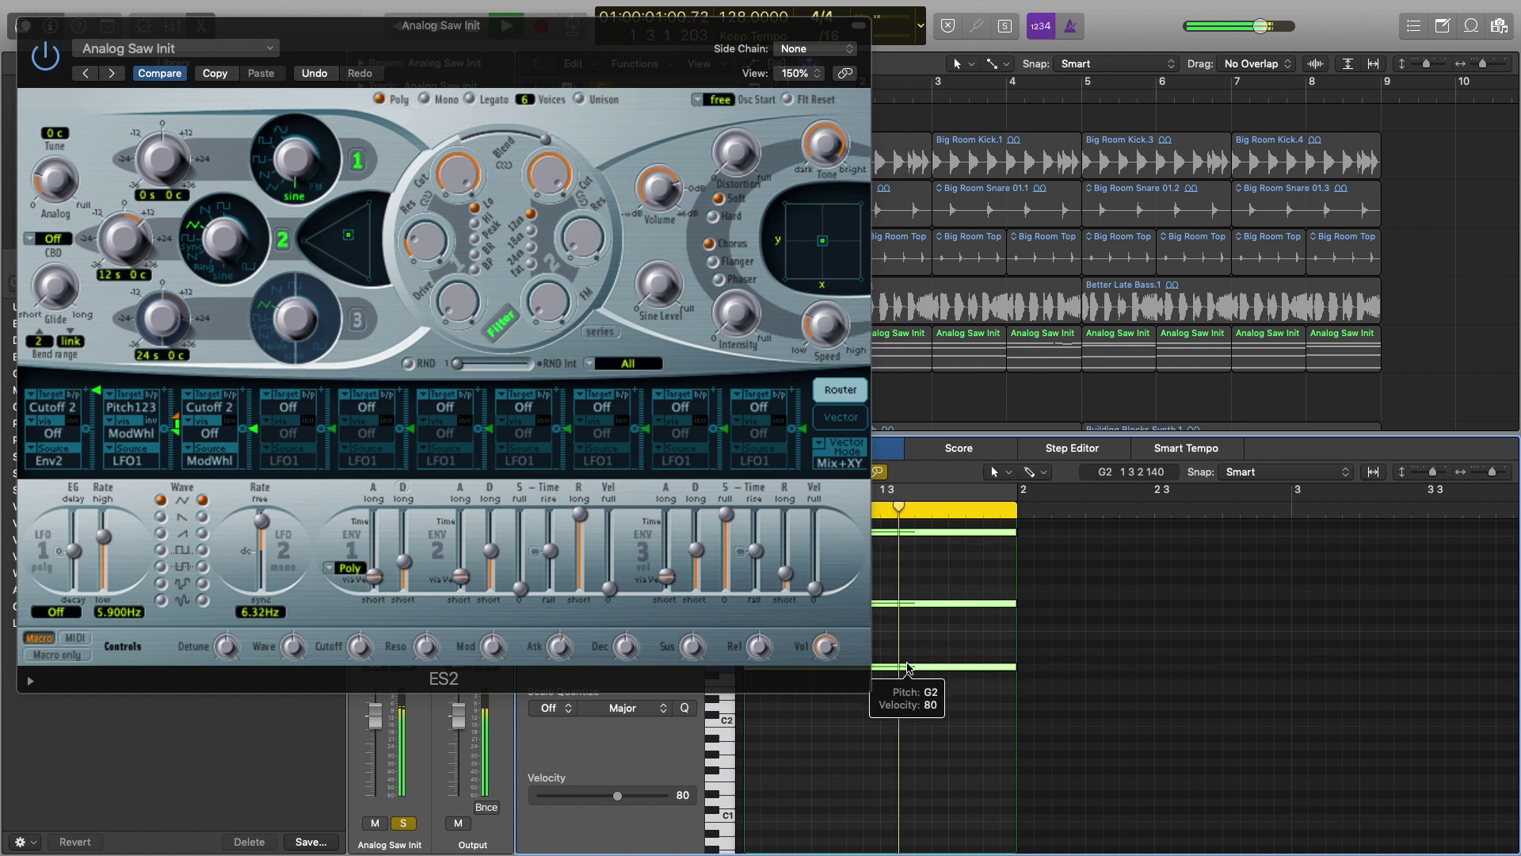
pyautogui.press('space')
pyautogui.moveTo(908, 665); pyautogui.dragTo(905, 761)
pyautogui.press('space')
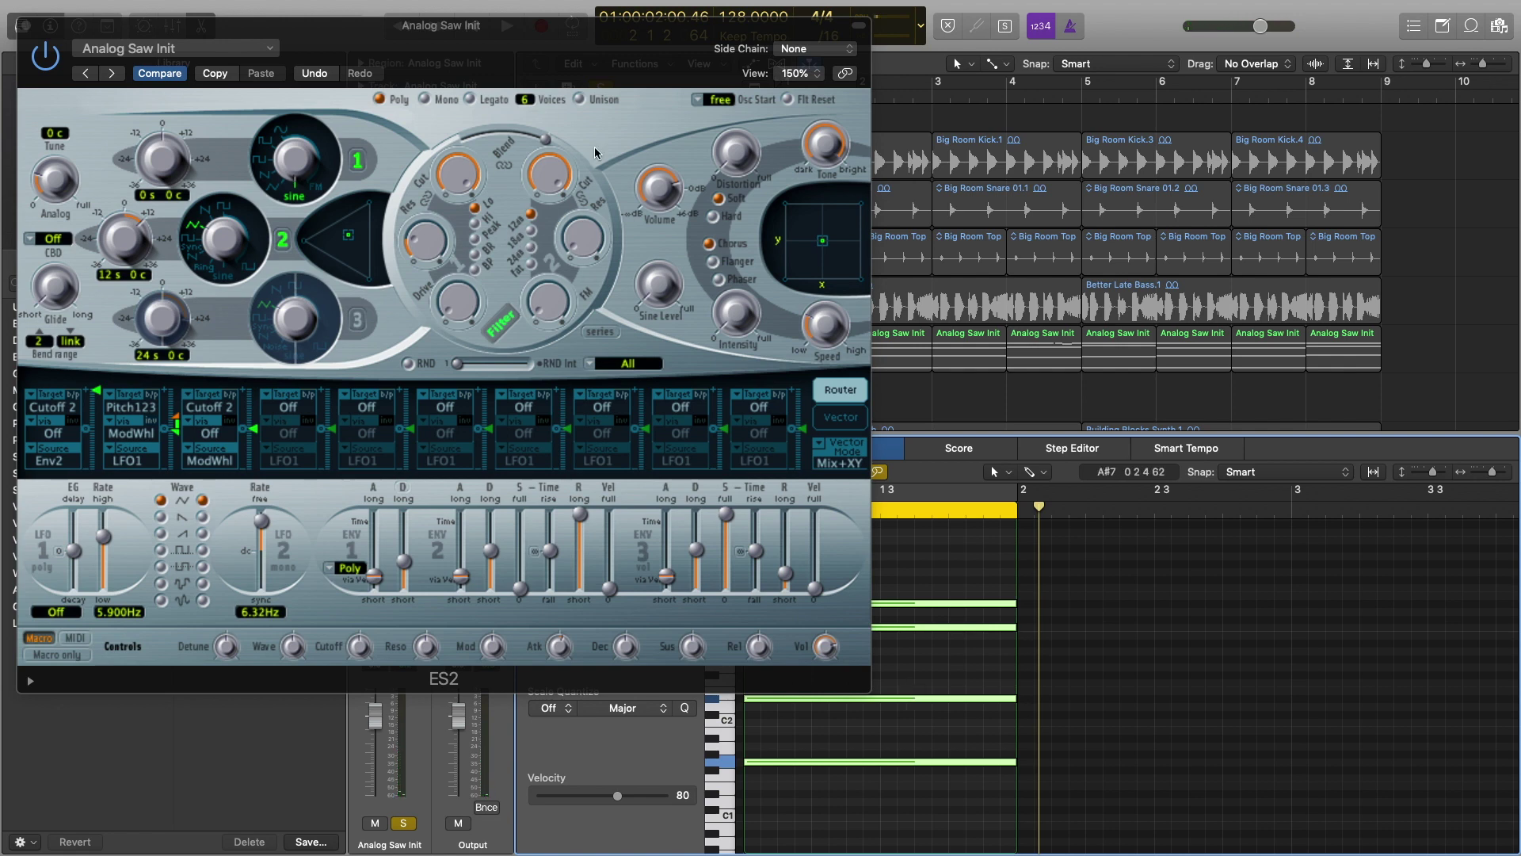
pyautogui.moveTo(446, 54); pyautogui.dragTo(597, 71)
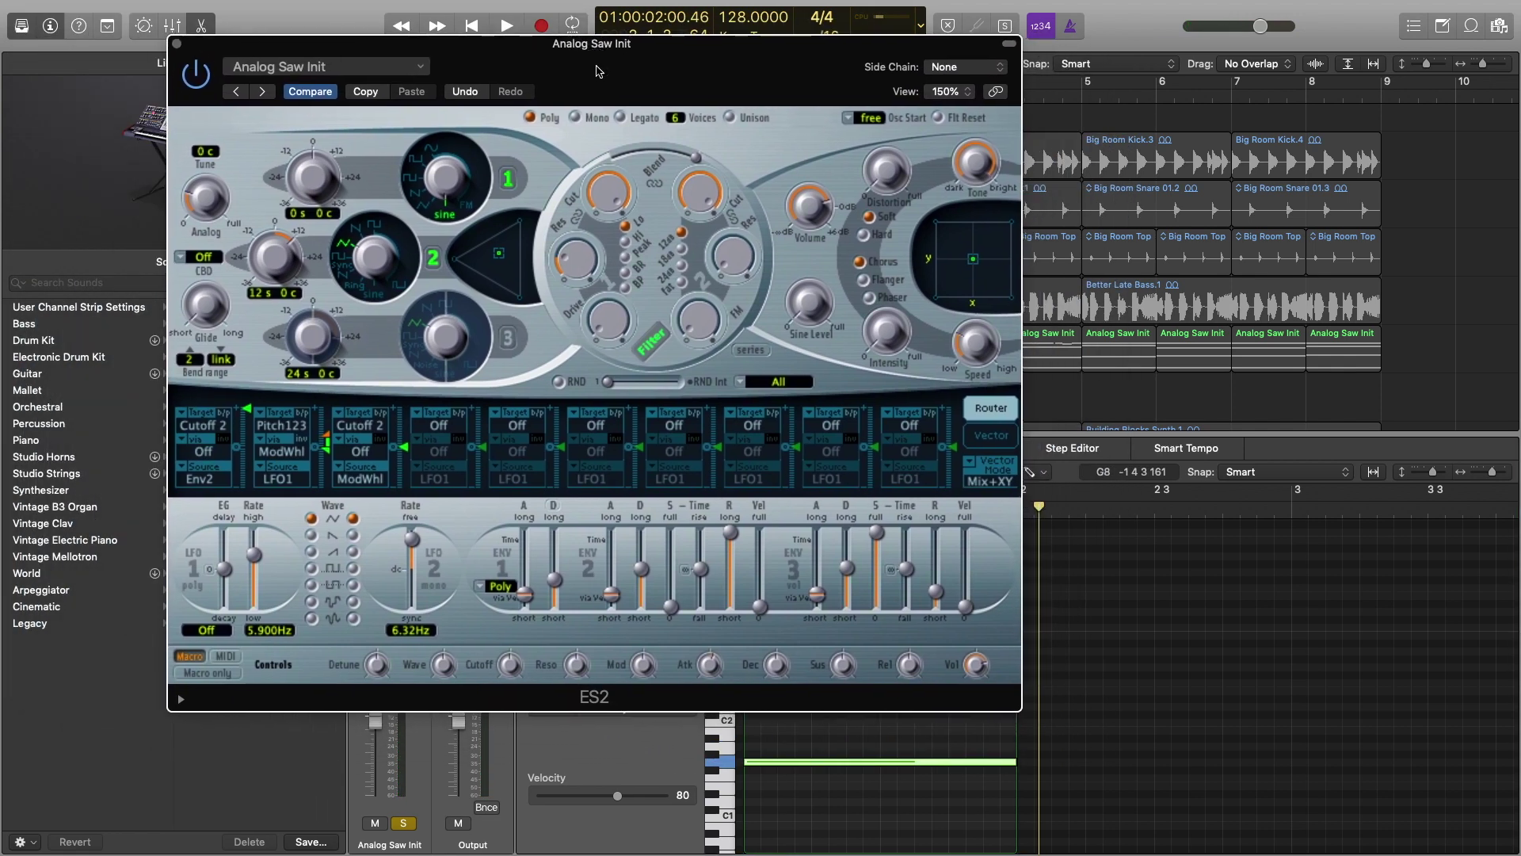